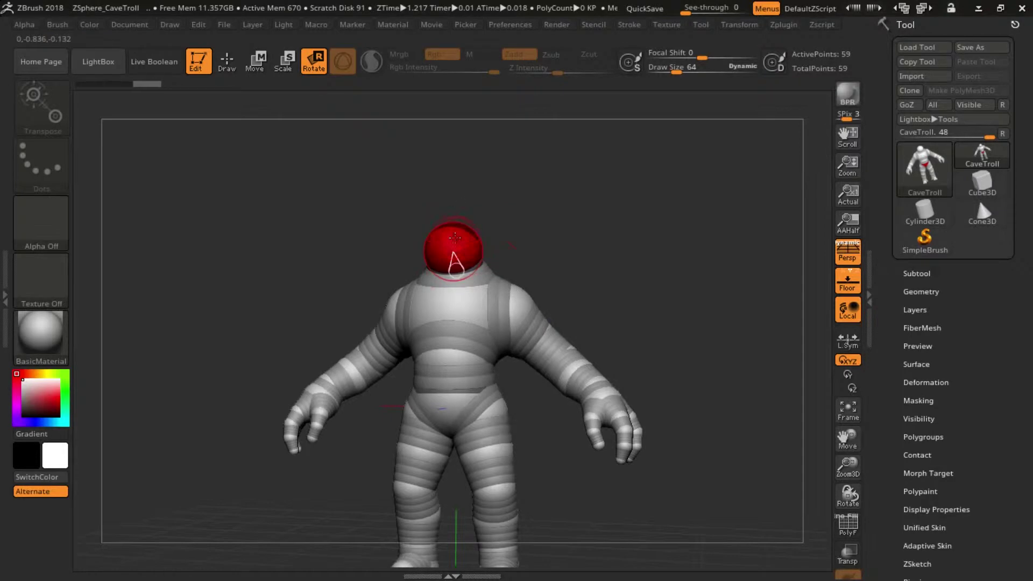
Step: Enlarge the head ZSphere of the figure with Scale
mouse_move(457, 245)
right_mouse_down("ctrl")
mouse_move(586, 270)
mouse_move(462, 249)
right_mouse_up("ctrl")
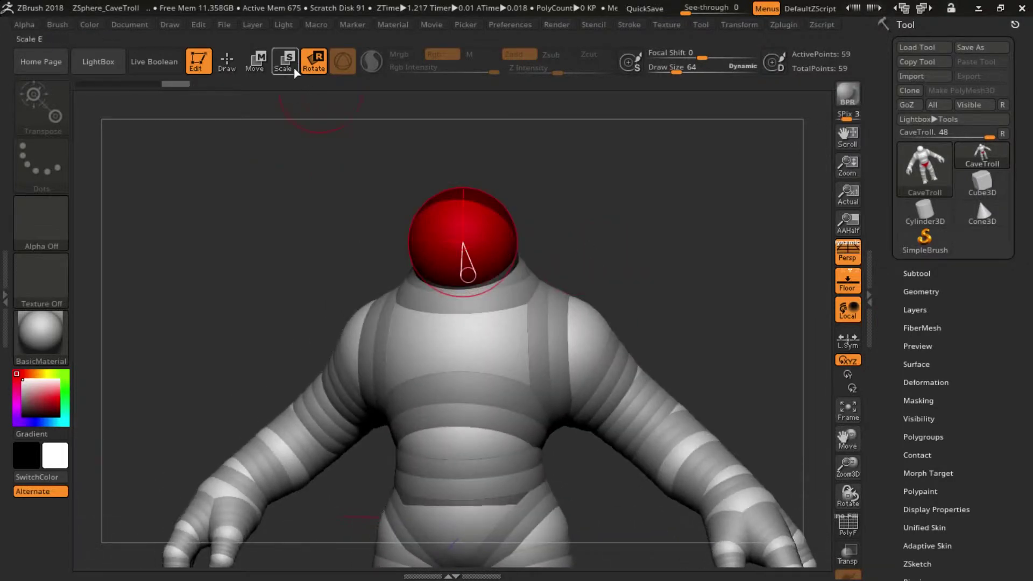
key("e")
left_click_drag(485, 269, 530, 300)
right_click_drag(530, 301, 530, 334, "ctrl")
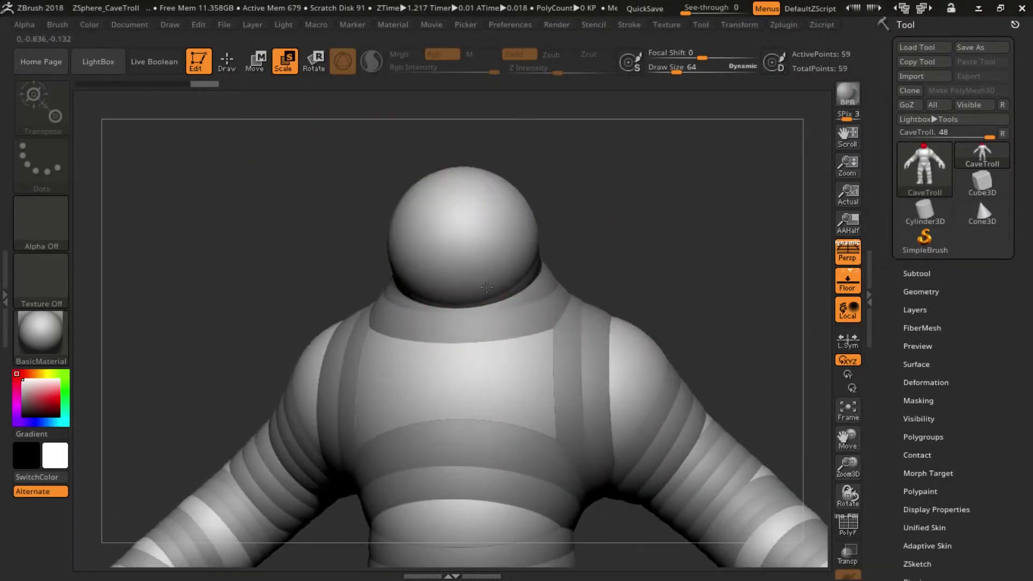
left_click_drag(461, 235, 468, 290)
Step: Move the head ZSphere upward to stretch out the neck between head and shoulders
key("w")
right_click_drag(581, 226, 467, 250, "ctrl")
left_click_drag(468, 250, 491, 224)
right_click_drag(604, 278, 622, 294, "shift")
Step: Preview the ZSphere figure's adaptive skin and generate an adaptive skin mesh from it
left_click_drag(933, 506, 942, 390)
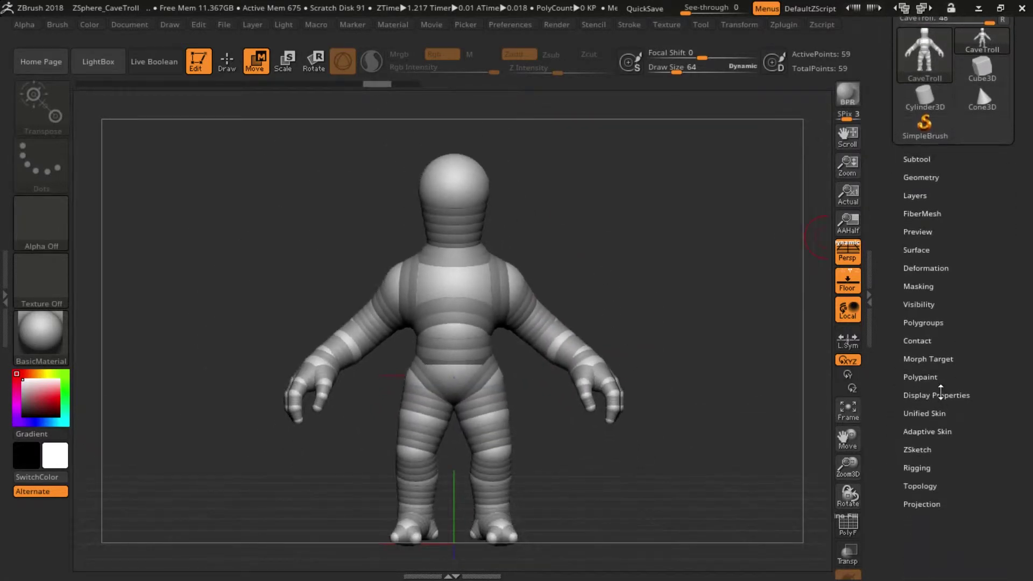
left_click(942, 393)
left_click(936, 358)
left_click(936, 324)
left_click(936, 324)
left_click(923, 269)
left_click(916, 250)
left_click(916, 250)
left_click(922, 214)
left_click(922, 214)
left_click(938, 431)
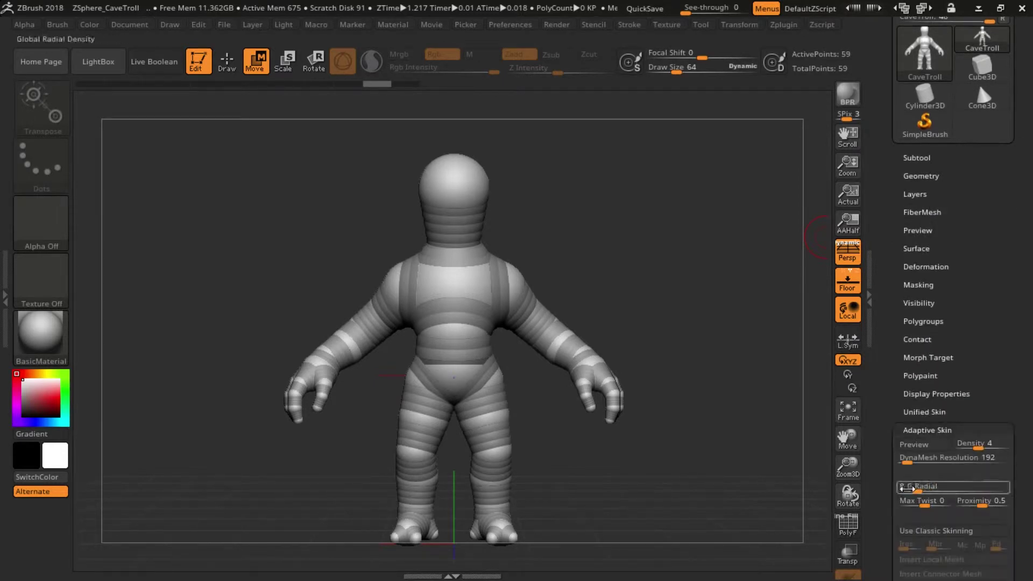
left_click_drag(892, 481, 892, 381)
key("a")
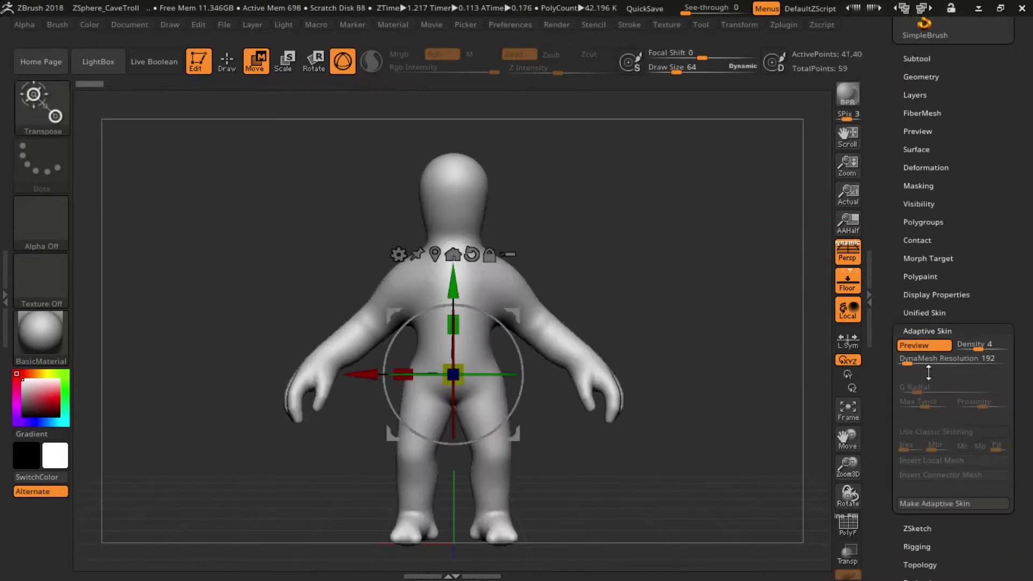
left_click(927, 331)
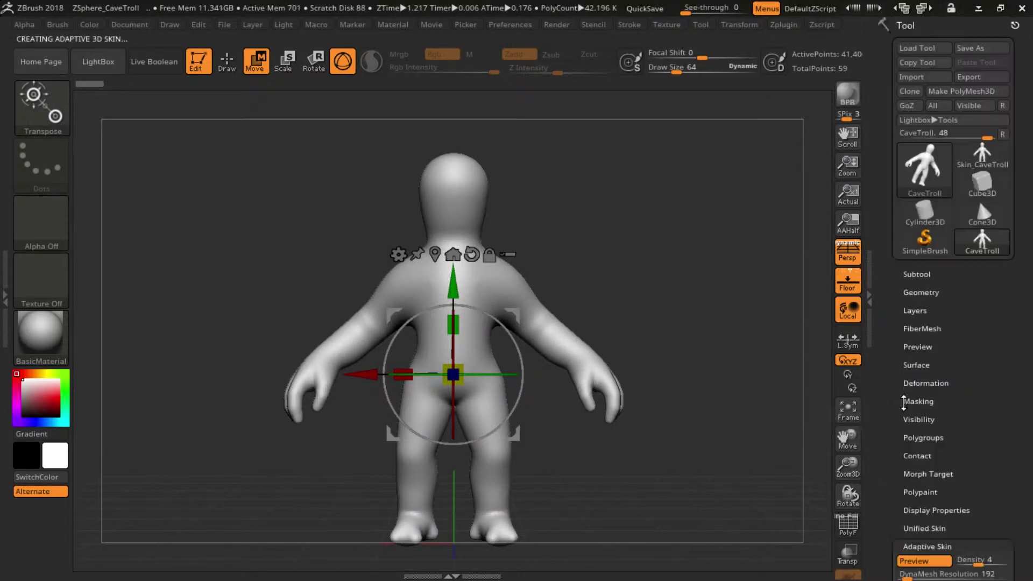
Step: Open the DynaMesh geometry settings, load the compact_UI_brush_materials interface layout and switch from Move to Draw mode
left_click(921, 292)
left_click(919, 379)
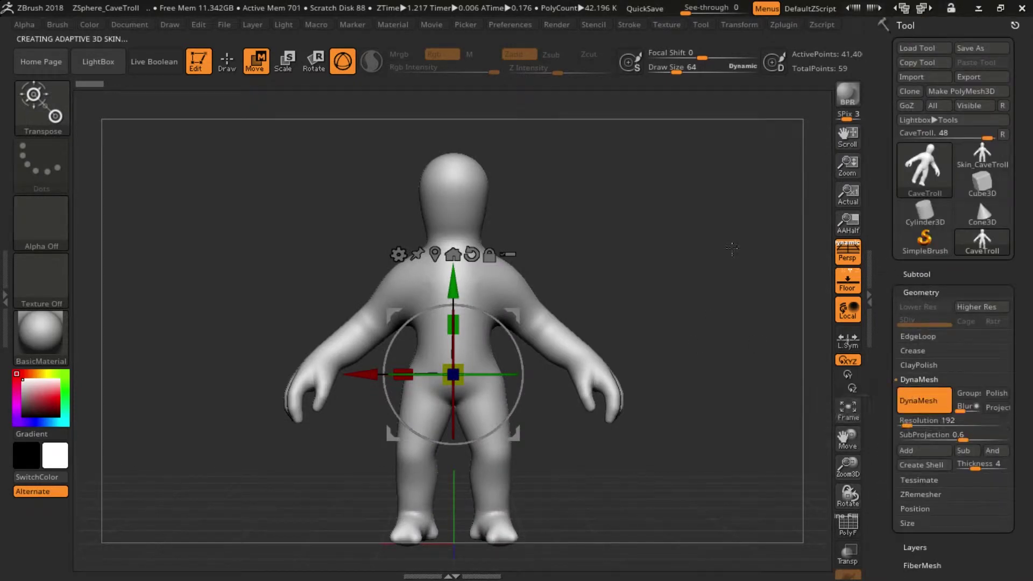
left_click(923, 8)
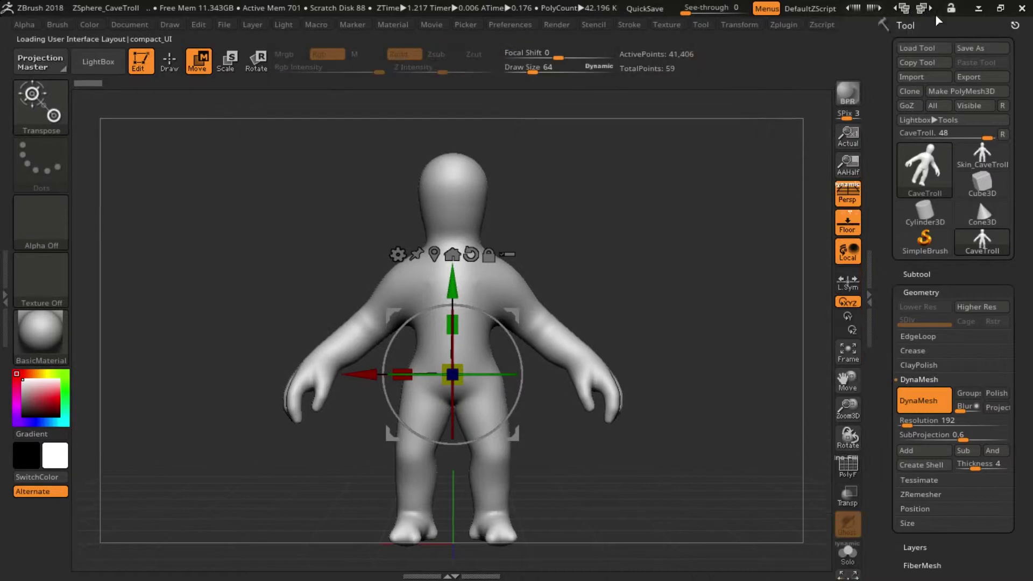
left_click_drag(683, 427, 604, 321, "alt")
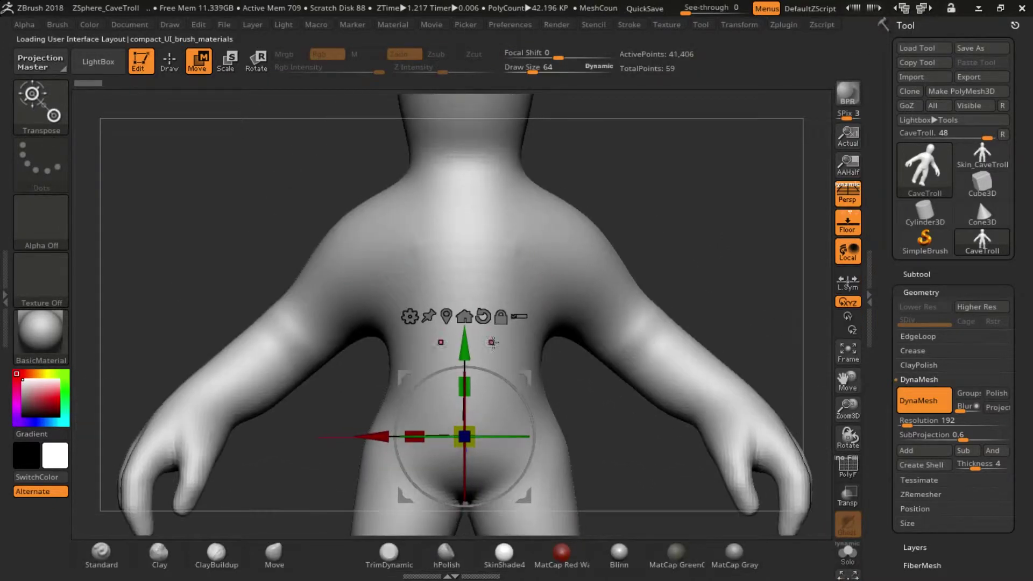
key("q")
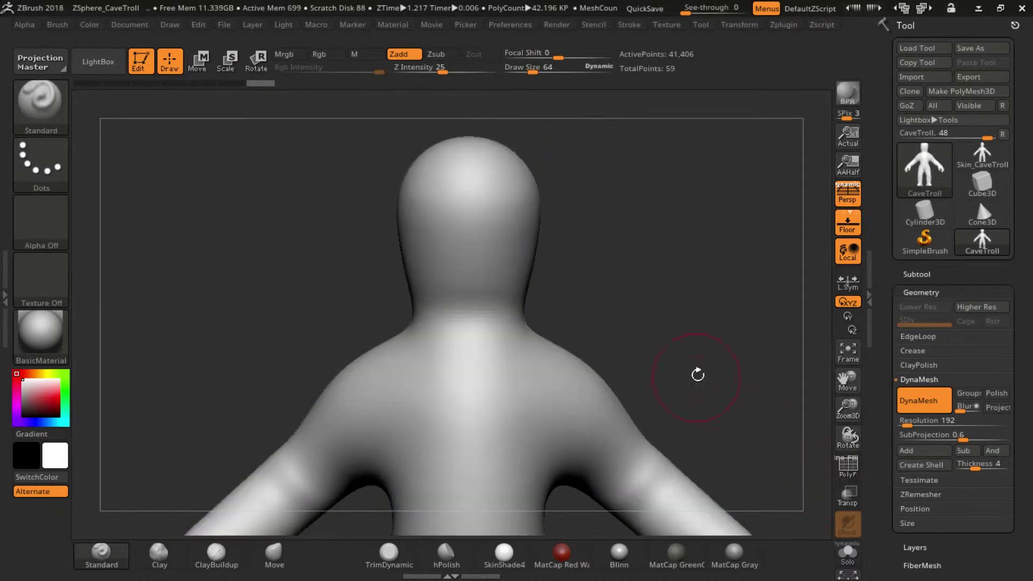
Step: Display the polyframe to examine the polygon density across the body, and hide it again
key("f")
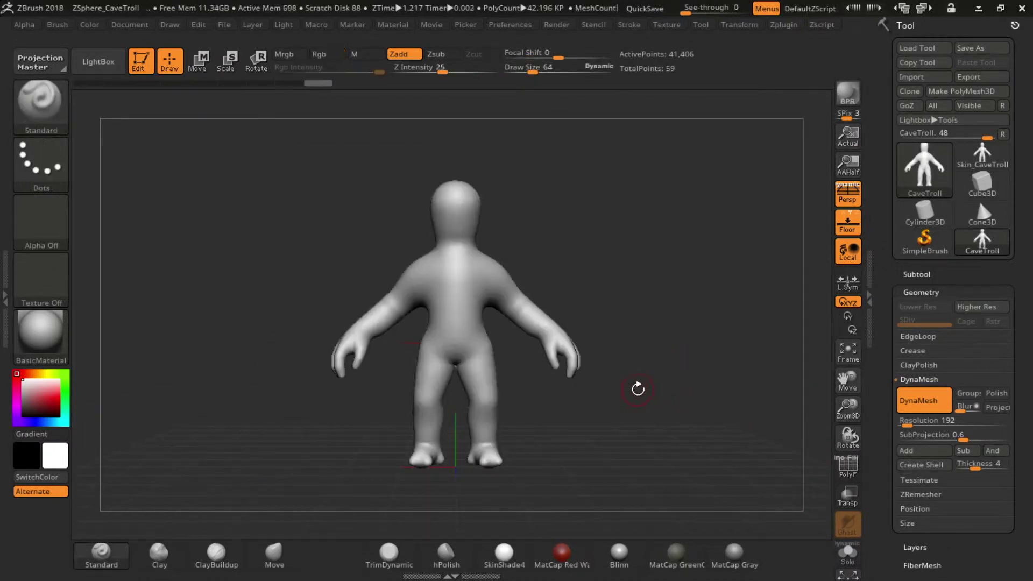
key("shift+f")
left_click_drag(588, 296, 640, 304)
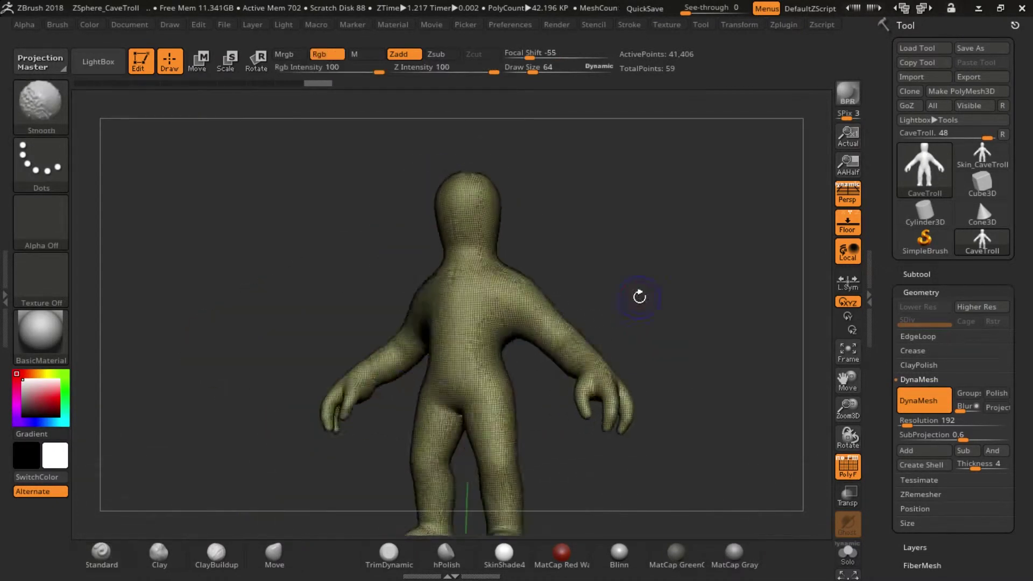
left_click_drag(848, 407, 729, 373)
key("shift+f")
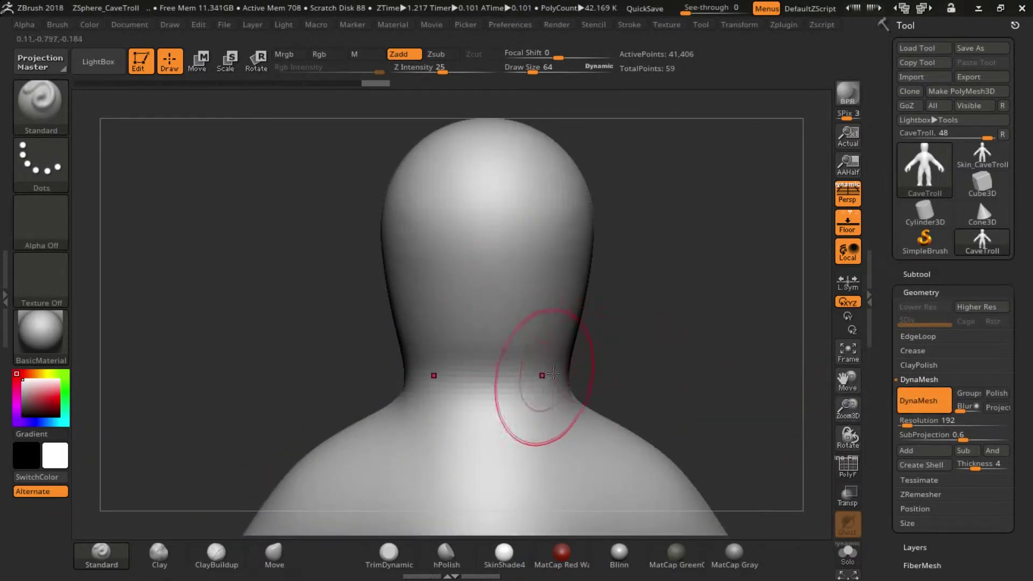
Step: Raise the DynaMesh resolution to 312 and remesh the figure
left_click(282, 538)
mouse_move(618, 385)
left_mouse_down("alt")
mouse_move(628, 357)
mouse_move(611, 357)
mouse_move(724, 359)
left_mouse_up("alt")
left_click_drag(907, 425, 911, 425)
left_click_drag(618, 323, 514, 318, "ctrl")
Step: Smooth the neck and its transition into the shoulders, with the draw size set to 146
mouse_move(497, 277)
left_mouse_down("shift")
mouse_move(622, 346)
mouse_move(555, 362)
mouse_move(592, 370)
left_mouse_up("shift")
key("s")
mouse_move(574, 329)
left_mouse_down()
mouse_move(492, 369)
mouse_move(606, 282)
mouse_move(598, 331)
mouse_move(608, 326)
mouse_move(582, 204)
mouse_move(498, 199)
mouse_move(476, 234)
mouse_move(518, 195)
mouse_move(572, 186)
mouse_move(608, 281)
mouse_move(609, 352)
left_mouse_up()
left_click_drag(686, 353, 485, 409)
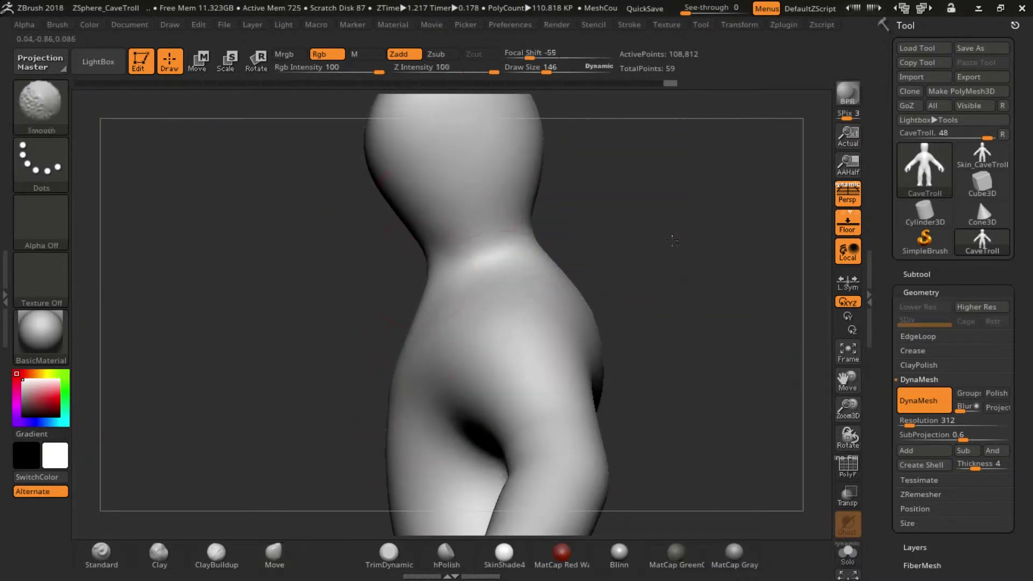
Step: Pull the lower face down and forward into a jaw using the Move brush at draw size 77
left_click_drag(618, 236, 427, 303)
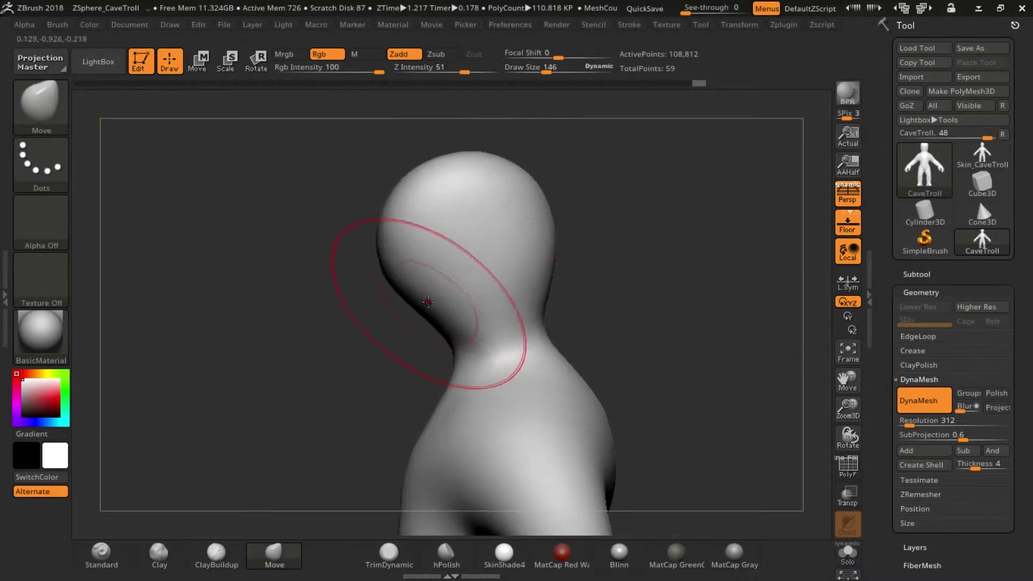
key("s")
left_click_drag(564, 327, 531, 330)
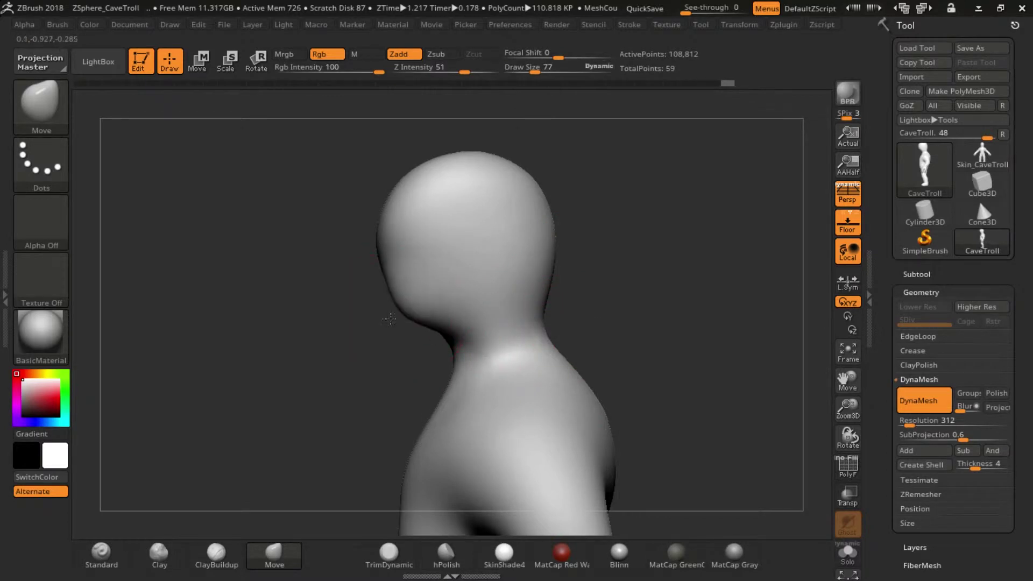
key("ctrl+z")
key("ctrl+z")
key("ctrl+z")
key("ctrl+z")
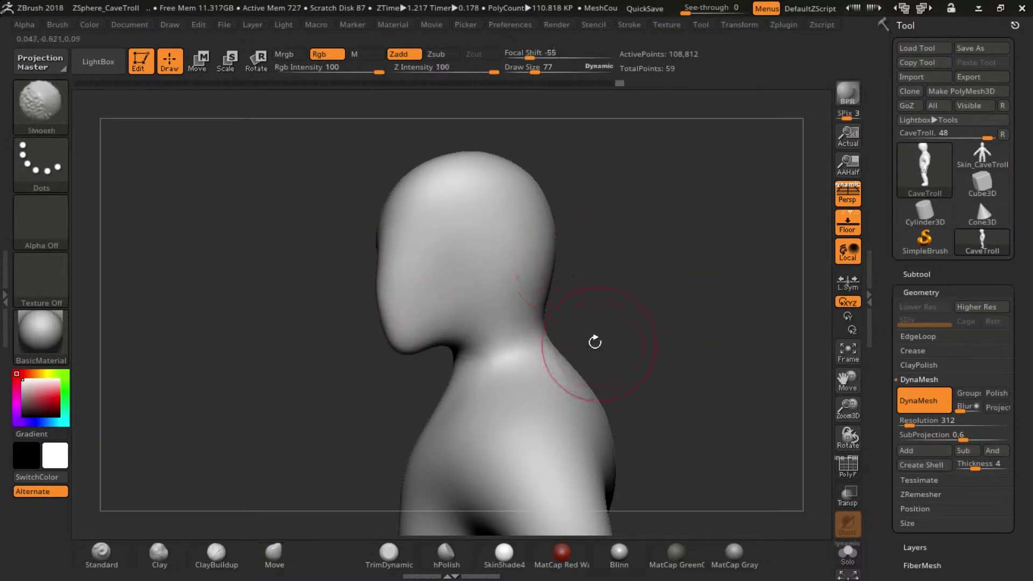
key("ctrl+shift+z")
key("ctrl+shift+z")
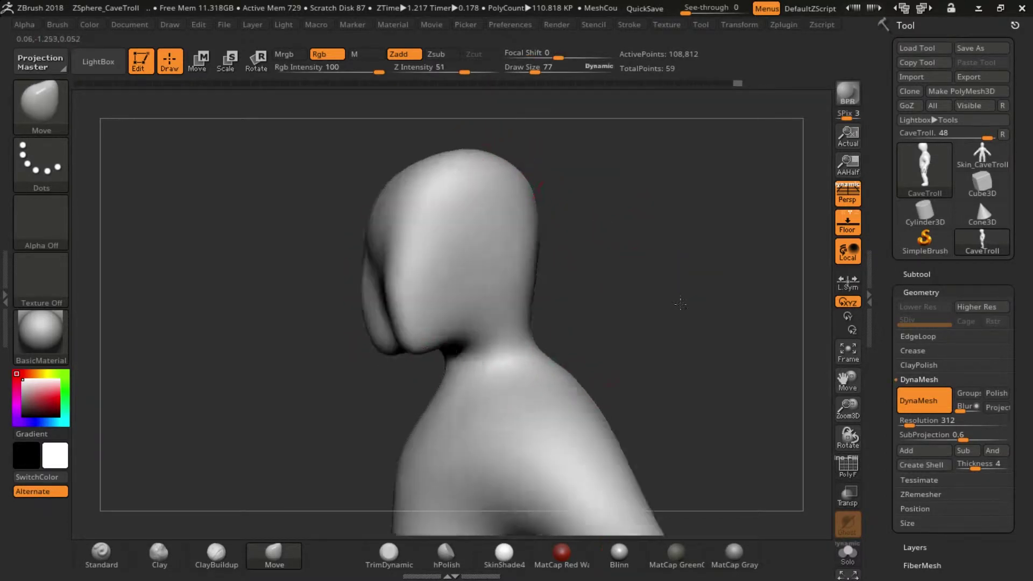
Step: Broaden the jaw and lower face, and smooth the front of the head
key("ctrl+z")
key("ctrl+z")
key("ctrl+z")
key("ctrl+z")
key("ctrl+z")
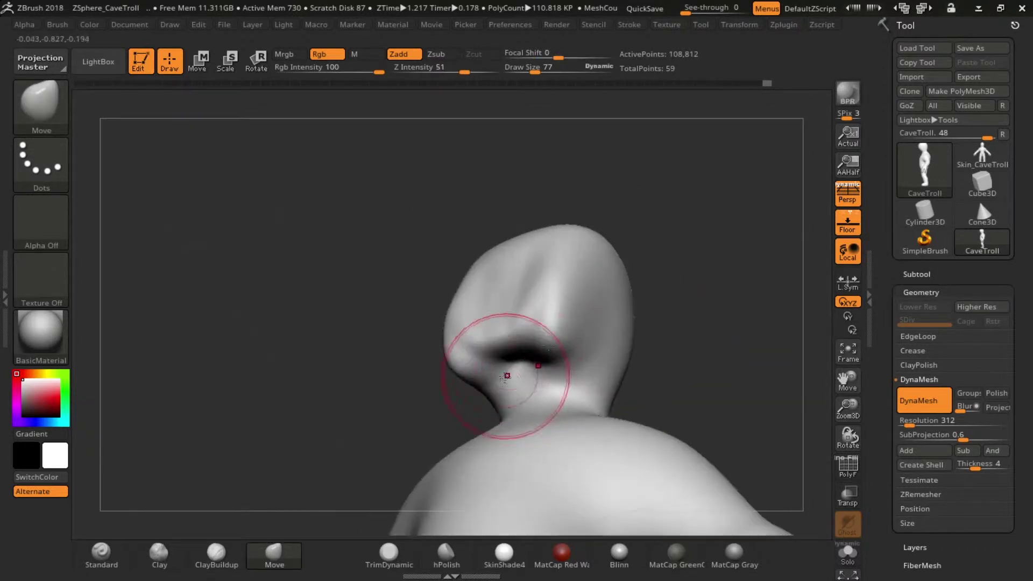
key("ctrl+z")
key("ctrl+z")
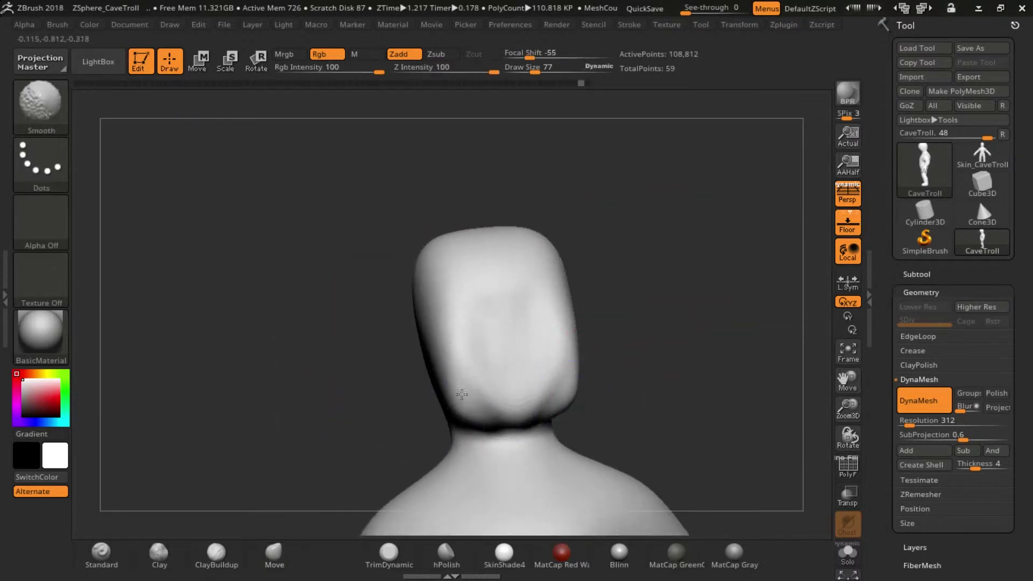
Step: Set the draw size to 104 and round the head and face outline with the Move brush
key("s")
left_click_drag(538, 283, 559, 284)
left_click_drag(541, 213, 544, 188)
mouse_move(480, 343)
left_mouse_down()
mouse_move(516, 328)
mouse_move(553, 342)
mouse_move(570, 323)
left_mouse_up()
mouse_move(699, 353)
left_mouse_down()
mouse_move(610, 353)
mouse_move(618, 317)
left_mouse_up()
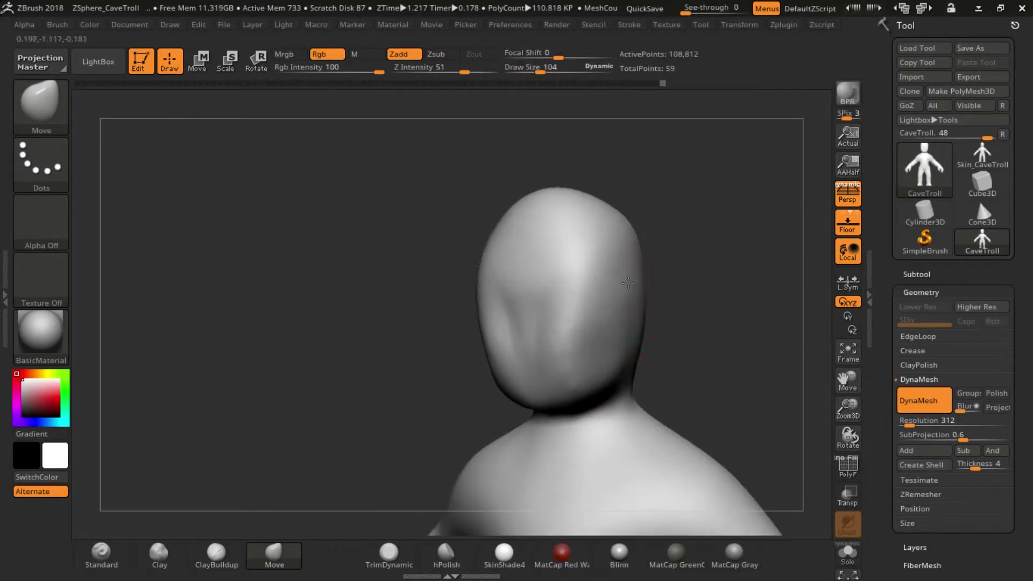
Step: Reshape the face profile, the back of the skull and the neck with the Move brush
mouse_move(636, 190)
left_mouse_down()
mouse_move(693, 363)
mouse_move(519, 322)
mouse_move(508, 345)
left_mouse_up()
mouse_move(468, 376)
left_mouse_down()
mouse_move(412, 401)
mouse_move(537, 200)
left_mouse_up()
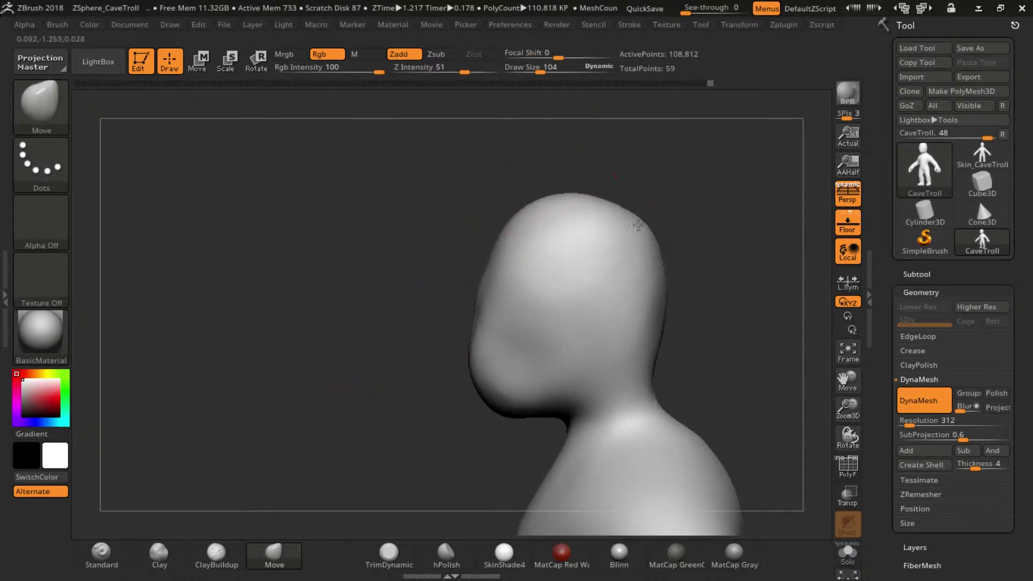
mouse_move(640, 222)
left_mouse_down()
mouse_move(681, 324)
mouse_move(665, 348)
left_mouse_up()
mouse_move(656, 254)
left_mouse_down()
mouse_move(666, 228)
mouse_move(672, 344)
left_mouse_up()
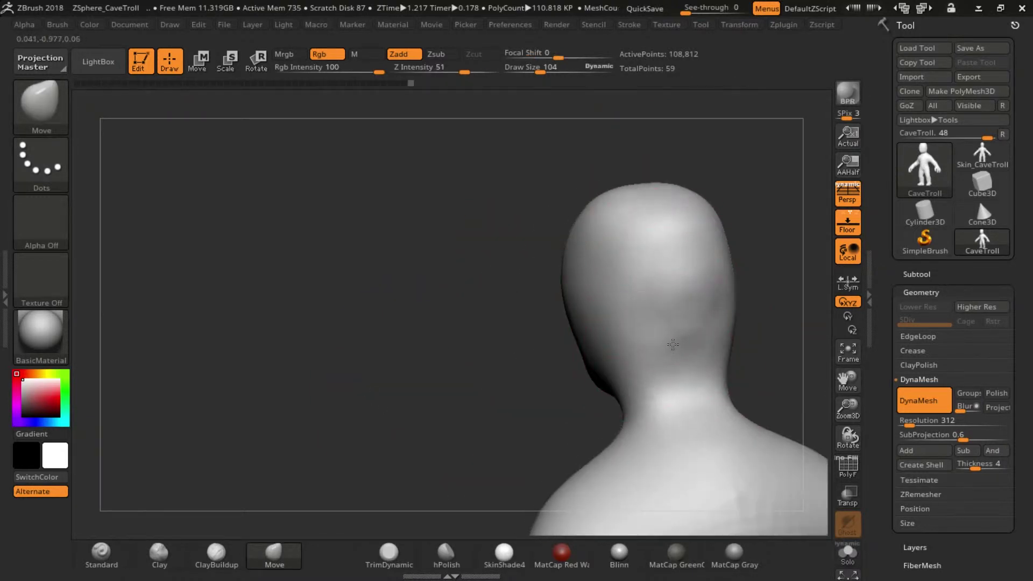
left_click_drag(647, 405, 669, 442)
mouse_move(774, 409)
left_mouse_down()
mouse_move(573, 395)
mouse_move(599, 334)
mouse_move(668, 329)
left_mouse_up()
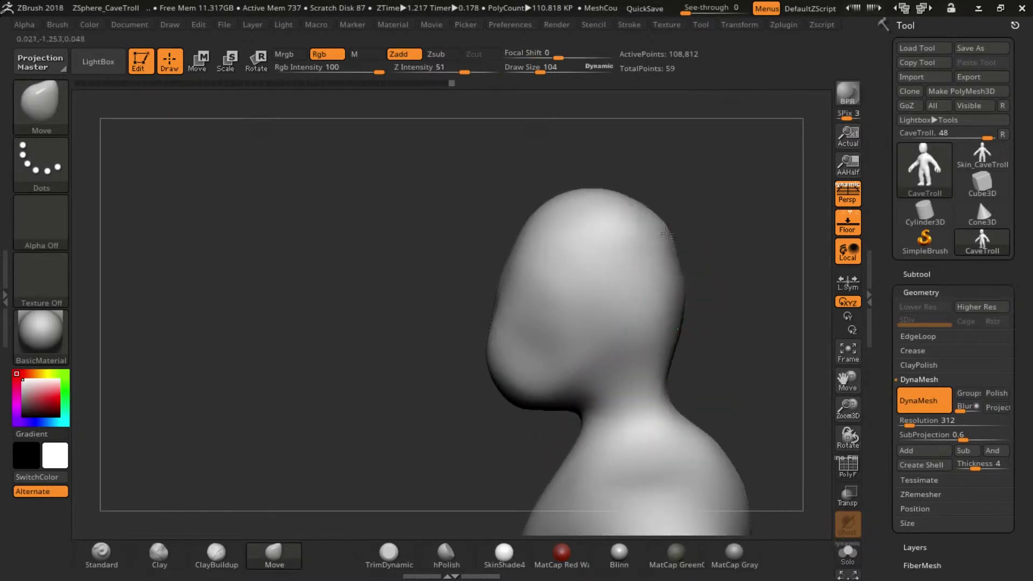
Step: Smooth the face and pull the back of the skull outward above the neck
mouse_move(473, 377)
left_mouse_down("shift")
mouse_move(577, 362)
mouse_move(452, 362)
left_mouse_up("shift")
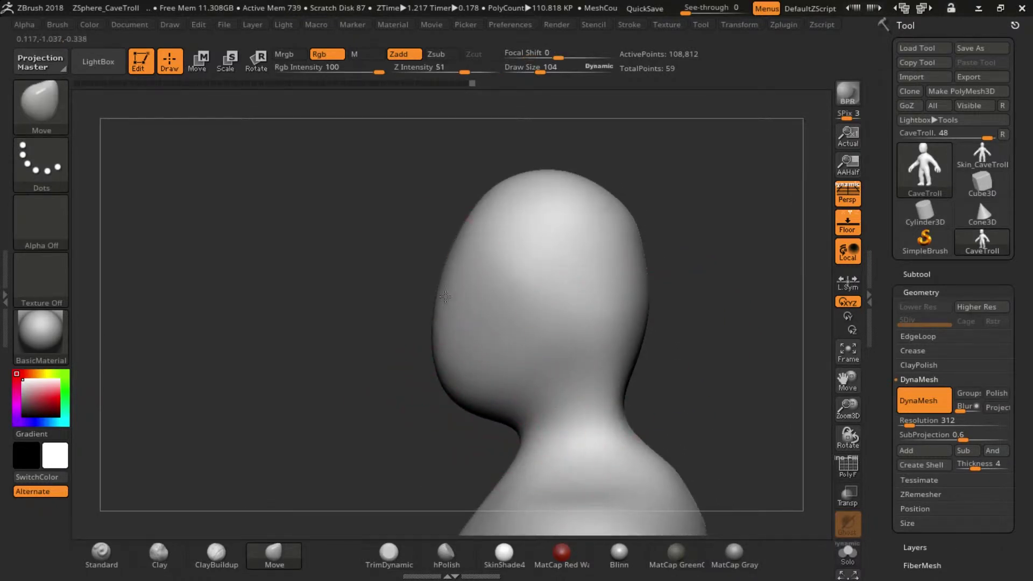
left_click_drag(625, 208, 635, 211)
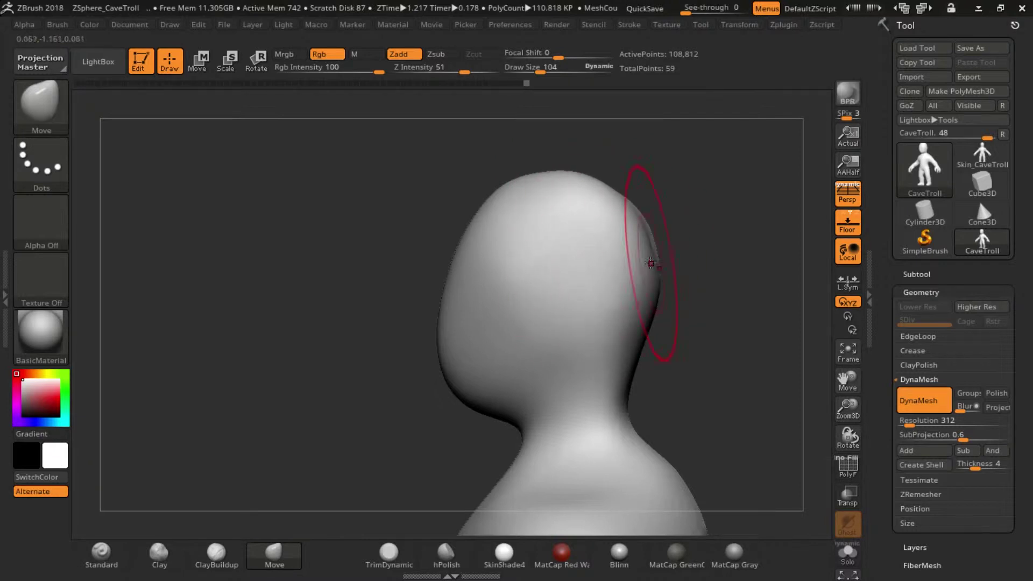
mouse_move(654, 277)
left_mouse_down()
mouse_move(634, 404)
mouse_move(635, 323)
left_mouse_up()
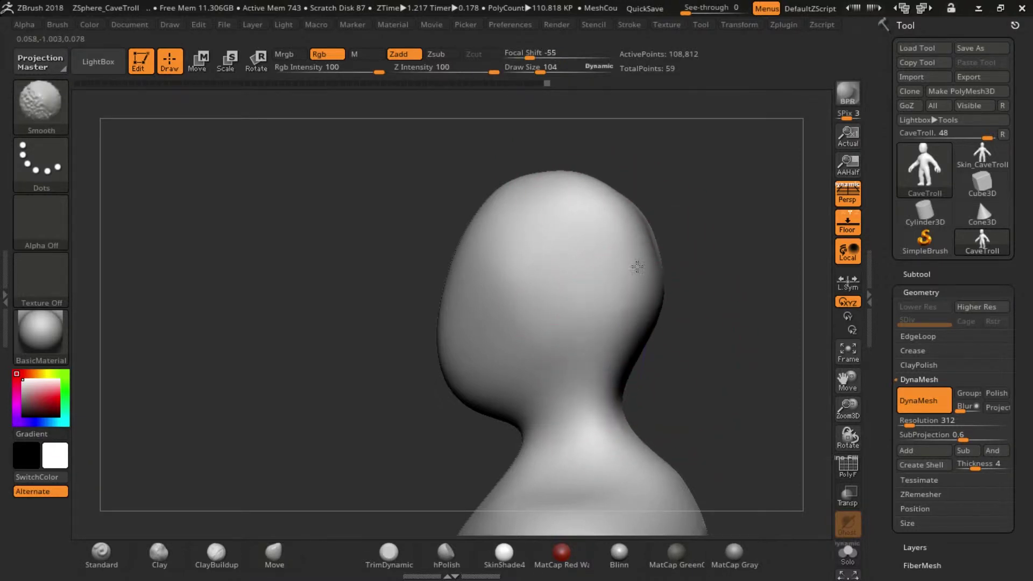
left_click_drag(715, 259, 657, 231)
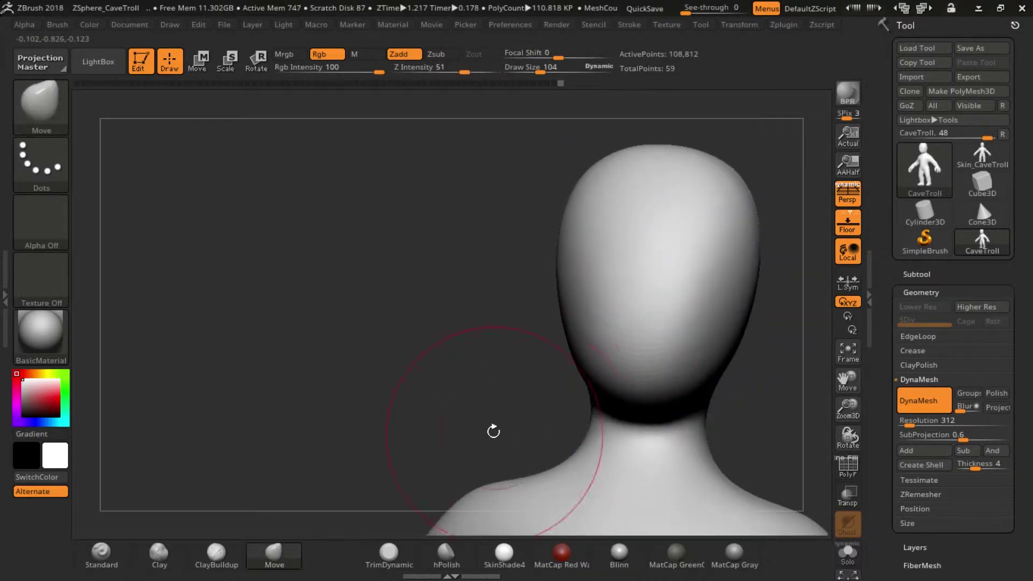
Step: Remesh the figure and shape broader, squarer shoulders with the Move brush
mouse_move(491, 422)
left_mouse_down()
mouse_move(445, 366)
mouse_move(657, 272)
mouse_move(592, 301)
left_mouse_up()
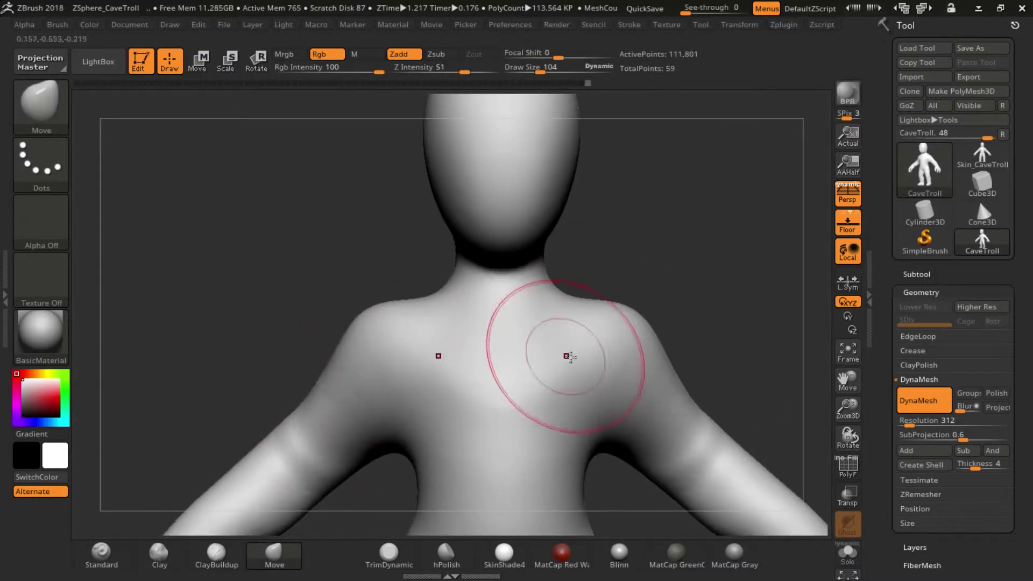
mouse_move(639, 249)
left_mouse_down()
mouse_move(684, 247)
mouse_move(492, 300)
mouse_move(487, 280)
mouse_move(421, 311)
mouse_move(498, 270)
mouse_move(423, 270)
mouse_move(429, 277)
left_mouse_up()
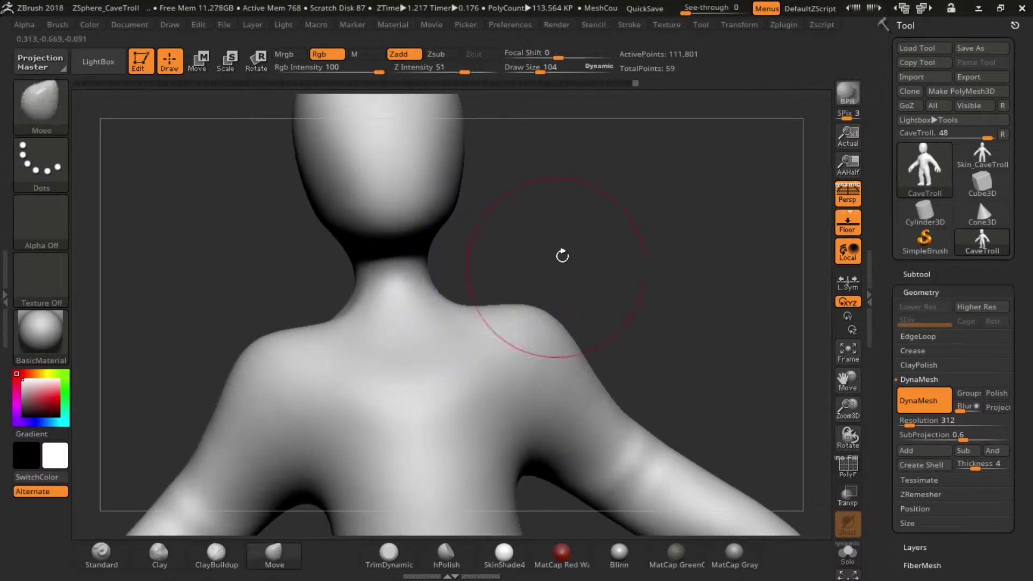
left_click_drag(648, 300, 555, 347)
left_click_drag(616, 321, 491, 369, "shift")
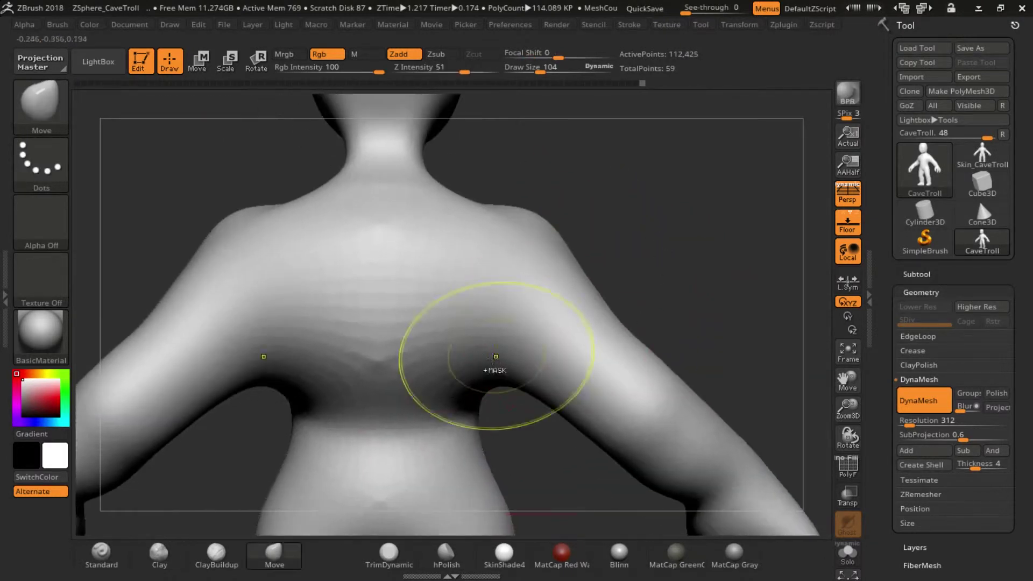
Step: Smooth the lower back and buttocks, and refine the shape of the hips
left_click_drag(531, 457, 402, 365, "shift")
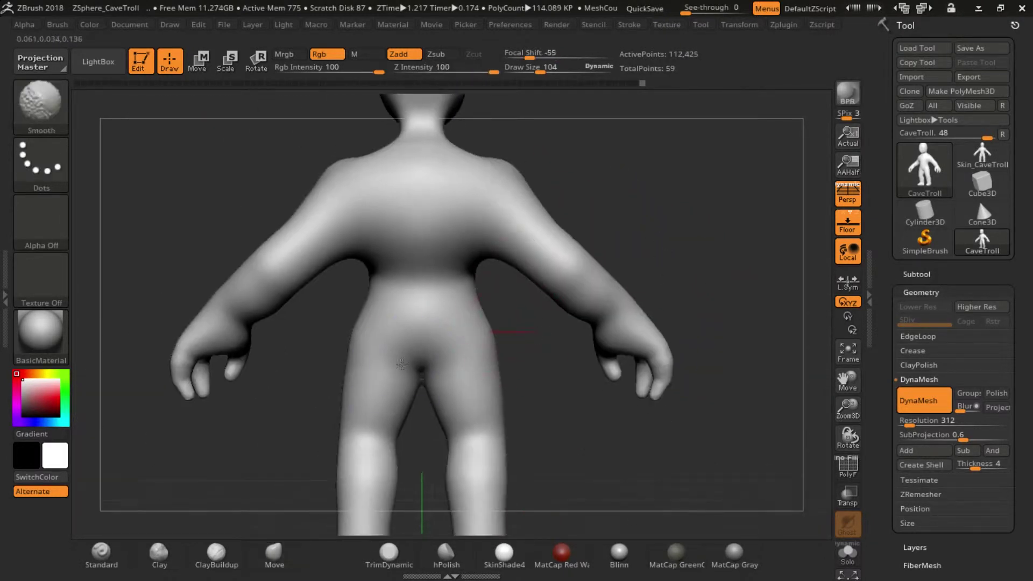
mouse_move(422, 405)
left_mouse_down()
mouse_move(436, 379)
mouse_move(455, 382)
mouse_move(170, 333)
left_mouse_up()
left_click_drag(454, 406, 761, 334, "shift")
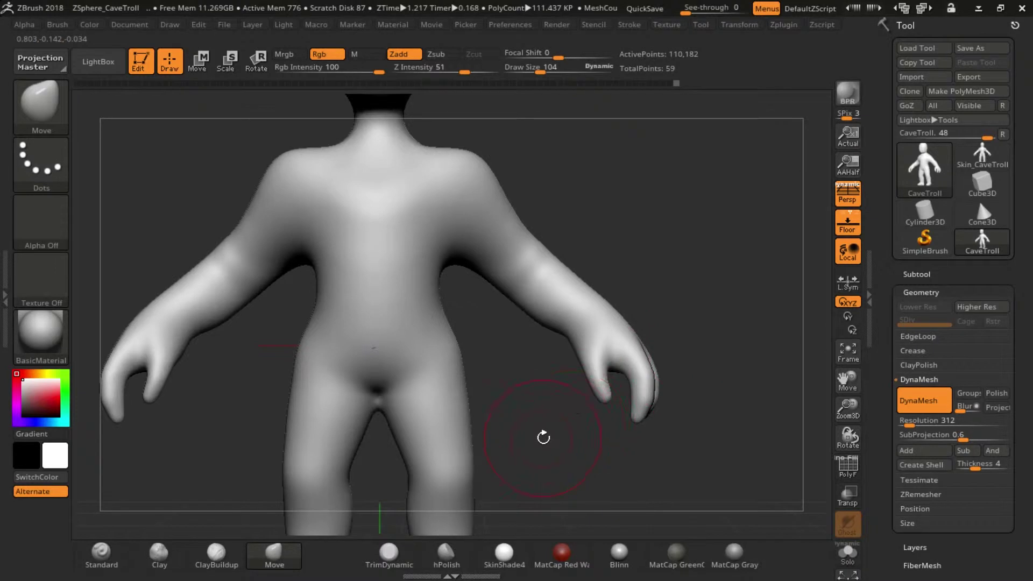
Step: Set the draw size to 54 and reshape the crotch and inner thighs with the Move brush
left_click_drag(529, 370, 605, 417, "alt")
key("s")
mouse_move(510, 413)
left_mouse_down()
mouse_move(473, 429)
mouse_move(426, 421)
mouse_move(452, 427)
mouse_move(425, 389)
left_mouse_up()
key("s")
left_click_drag(604, 338, 636, 396)
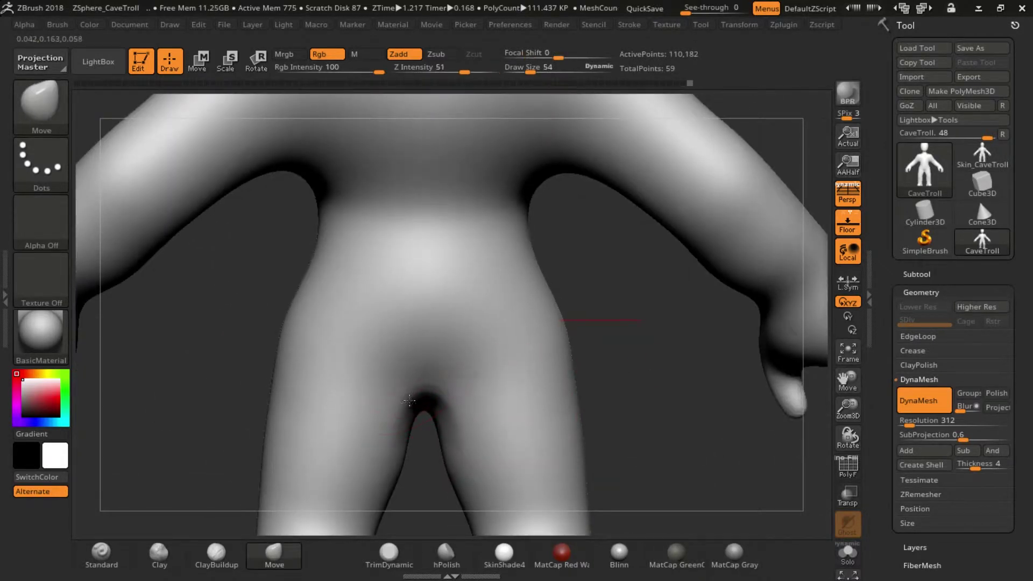
mouse_move(642, 357)
left_mouse_down()
mouse_move(438, 427)
mouse_move(496, 260)
left_mouse_up()
mouse_move(357, 491)
left_mouse_down("shift")
mouse_move(435, 401)
mouse_move(591, 345)
mouse_move(680, 289)
mouse_move(701, 317)
left_mouse_up("shift")
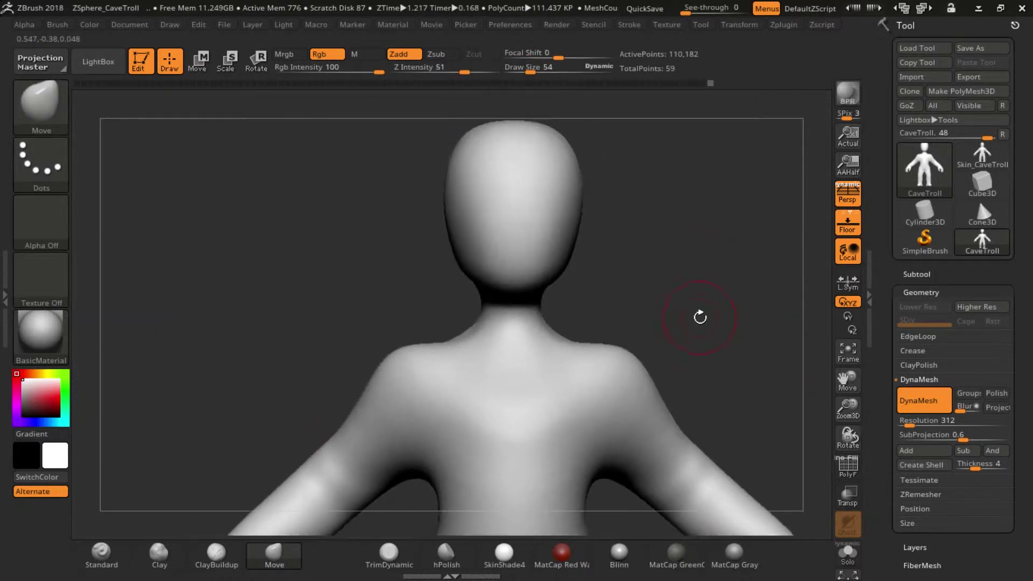
Step: Build up the chest muscles, front of the neck and front of the shoulders with the ClayBuildup brush at draw size 54
left_click(216, 554)
mouse_move(592, 302)
left_mouse_down("alt")
mouse_move(368, 301)
mouse_move(433, 344)
left_mouse_up("alt")
left_click_drag(452, 237, 401, 223)
left_click_drag(393, 181, 385, 245)
mouse_move(427, 312)
left_mouse_down()
mouse_move(463, 409)
mouse_move(446, 420)
mouse_move(526, 372)
mouse_move(424, 377)
mouse_move(396, 424)
left_mouse_up()
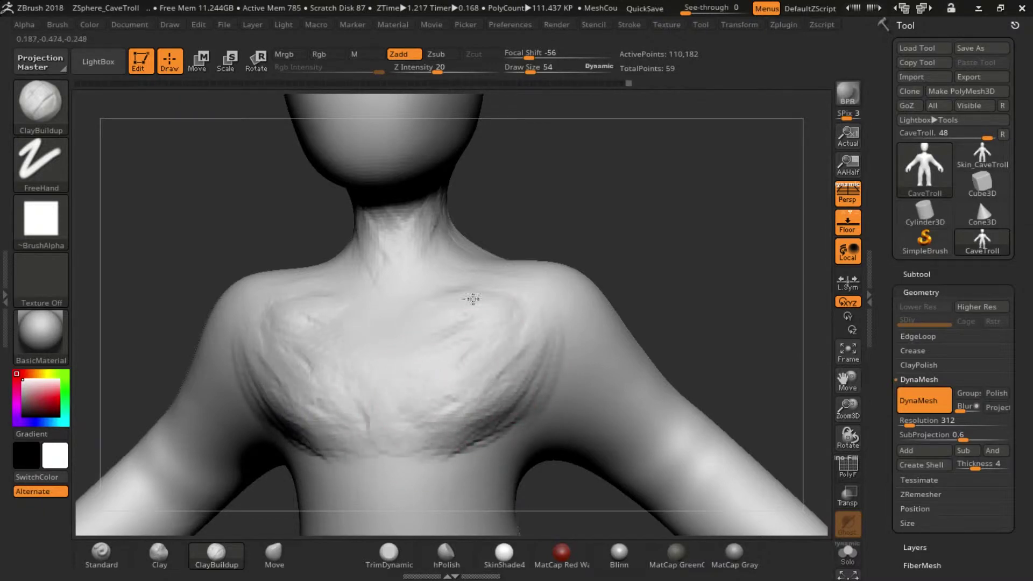
left_click_drag(658, 269, 566, 175)
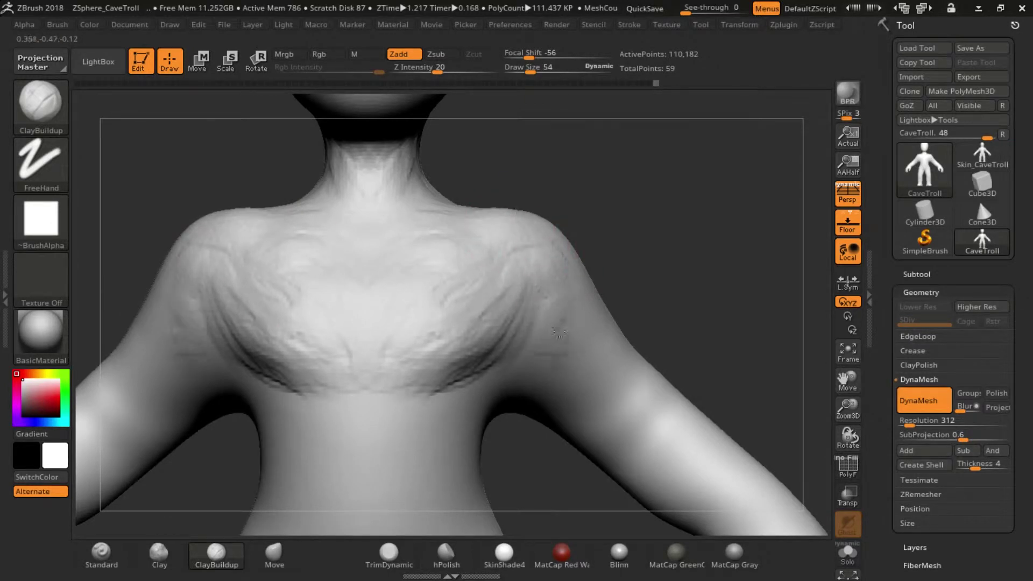
Step: Reshape the armpits and upper arms from front and back with the Move brush at draw size 81, and smooth the armpits
left_click(275, 554)
key("s")
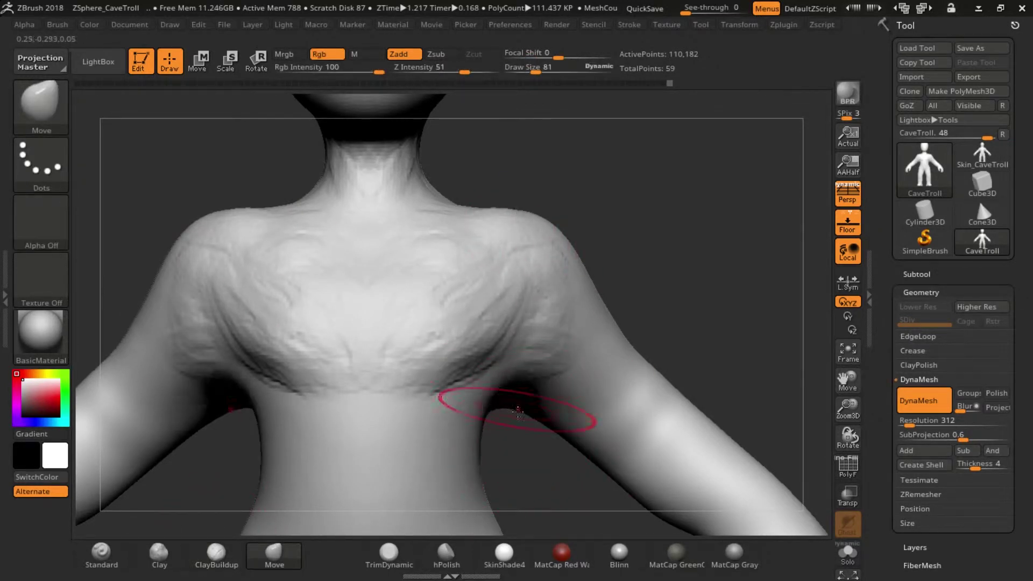
mouse_move(510, 419)
left_mouse_down()
mouse_move(653, 323)
mouse_move(420, 330)
mouse_move(516, 314)
left_mouse_up()
left_click_drag(430, 484, 422, 455)
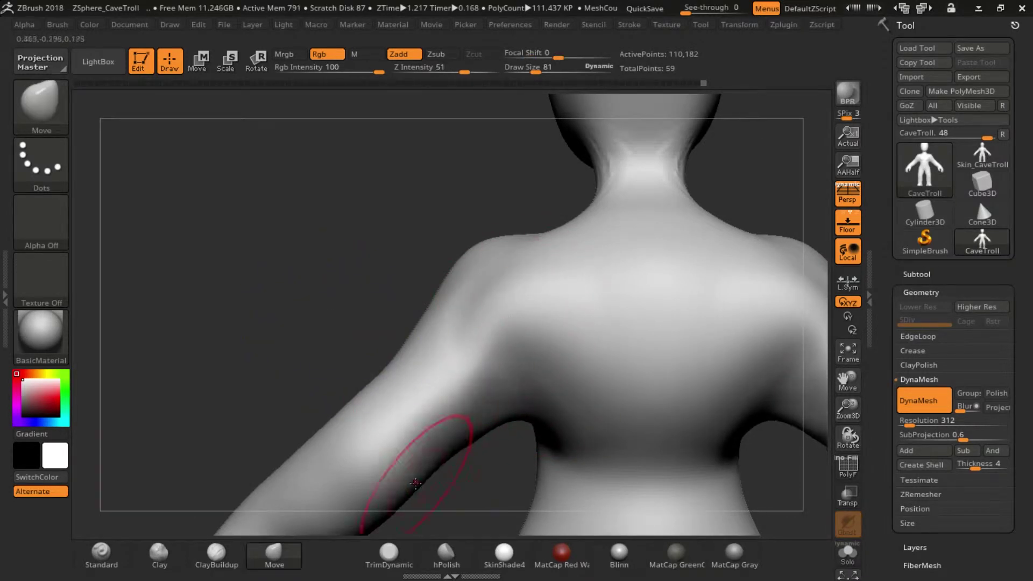
left_click_drag(323, 349, 387, 387)
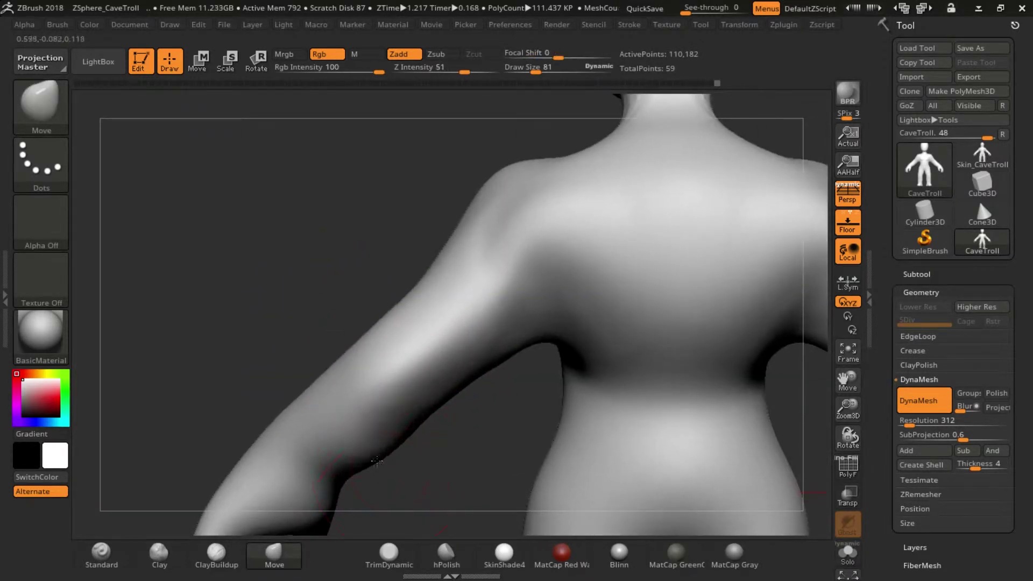
mouse_move(560, 380)
left_mouse_down()
mouse_move(533, 344)
mouse_move(538, 331)
left_mouse_up()
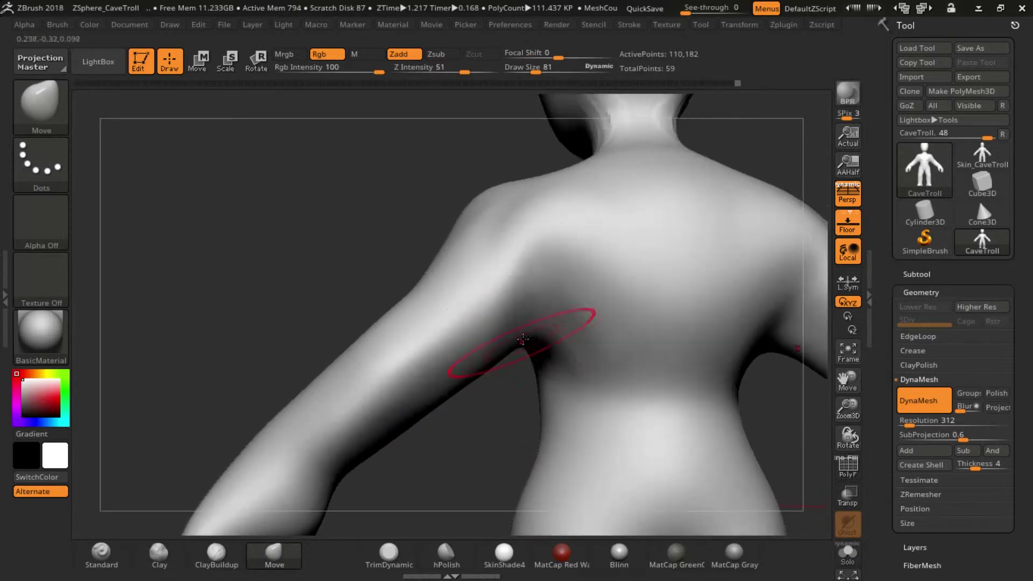
mouse_move(502, 213)
left_mouse_down()
mouse_move(636, 399)
mouse_move(662, 401)
left_mouse_up()
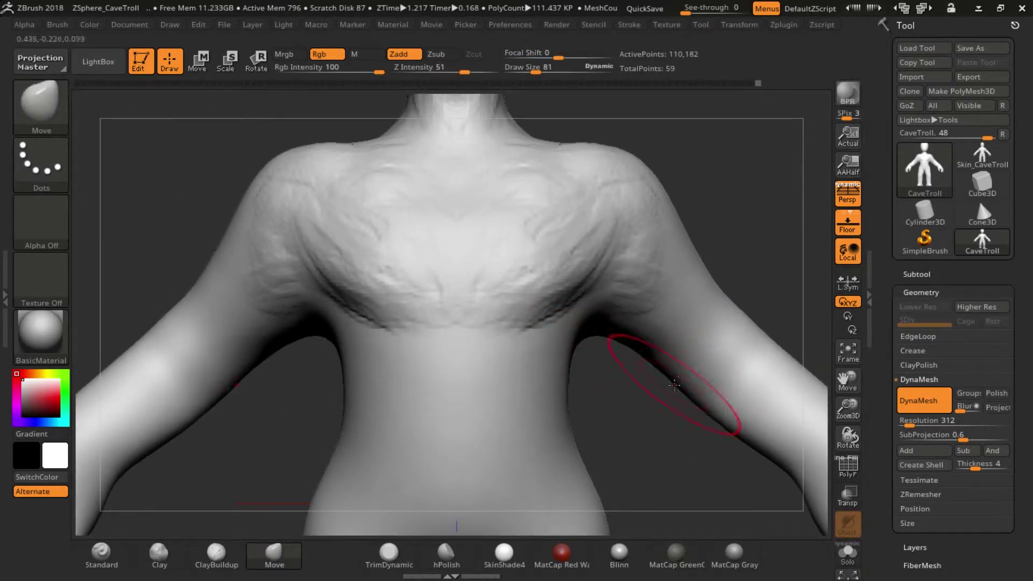
left_click_drag(569, 344, 597, 321)
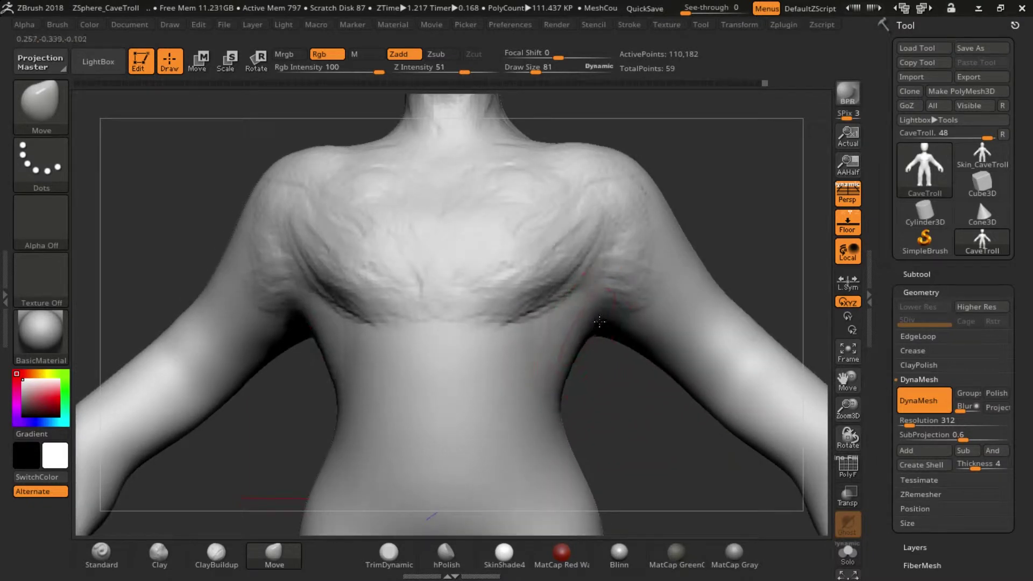
key("shift")
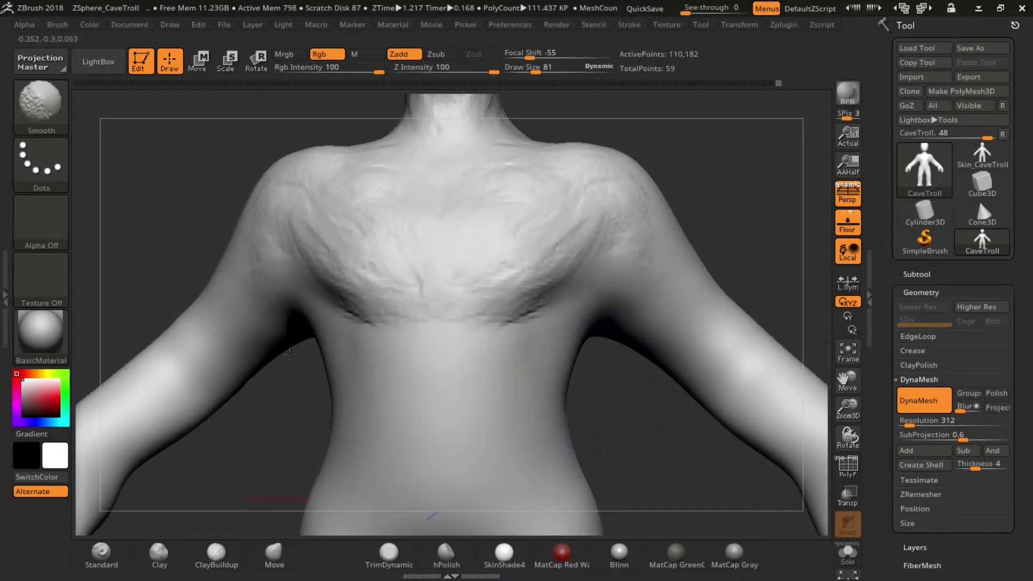
Step: Sculpt the ribs, abdominal ridges and upper arm muscles with the ClayBuildup brush at draw size 28
left_click(216, 553)
key("s")
left_click_drag(530, 381, 499, 381)
key("s")
mouse_move(537, 353)
left_mouse_down()
mouse_move(528, 344)
mouse_move(541, 348)
left_mouse_up()
left_click_drag(541, 295, 500, 349)
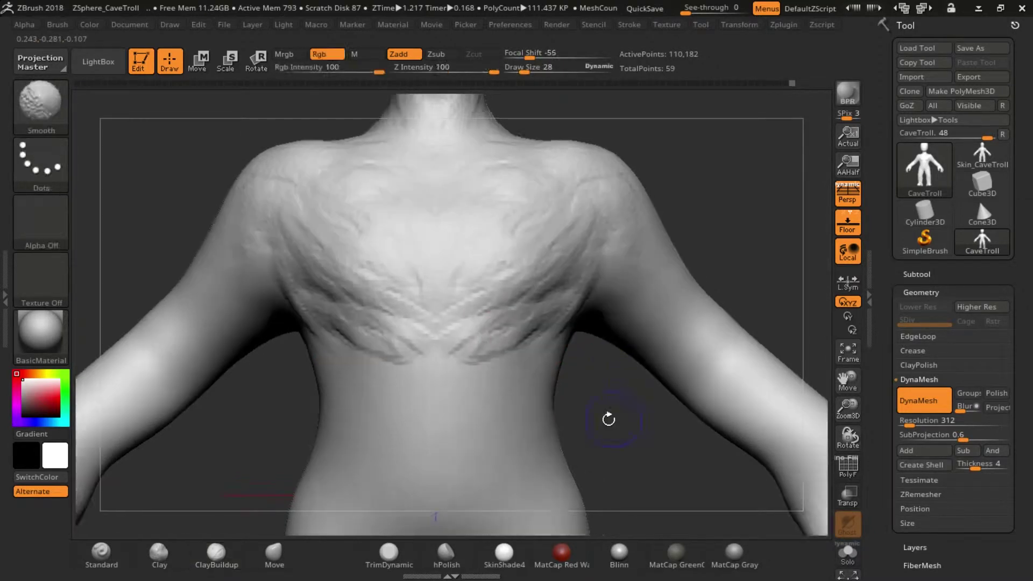
mouse_move(606, 417)
left_mouse_down()
mouse_move(485, 371)
mouse_move(472, 394)
mouse_move(506, 425)
mouse_move(467, 450)
left_mouse_up()
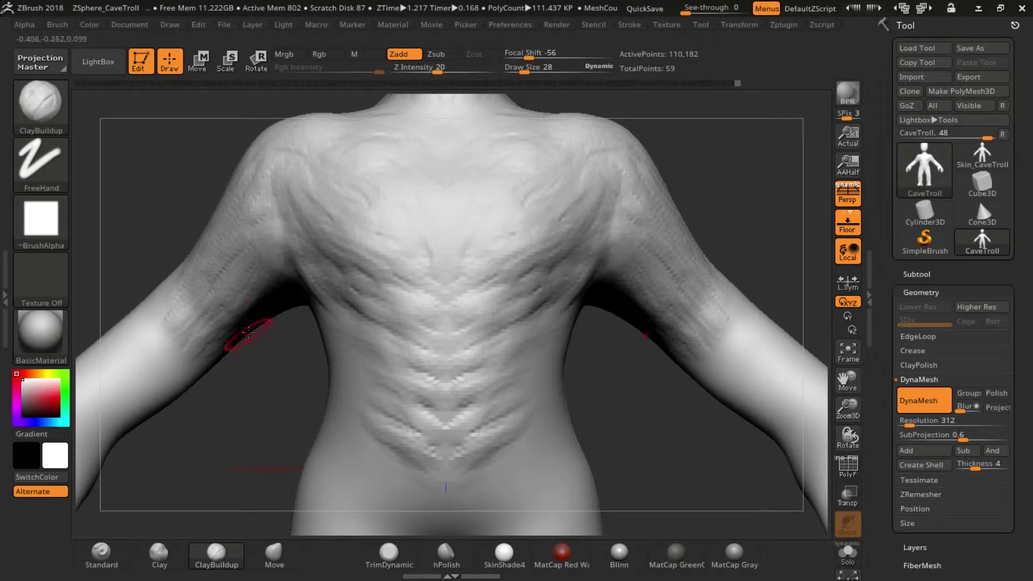
Step: Sculpt the collarbones, the throat muscles and the creases between chest and shoulders with ClayBuildup
right_click_drag(440, 267, 378, 269)
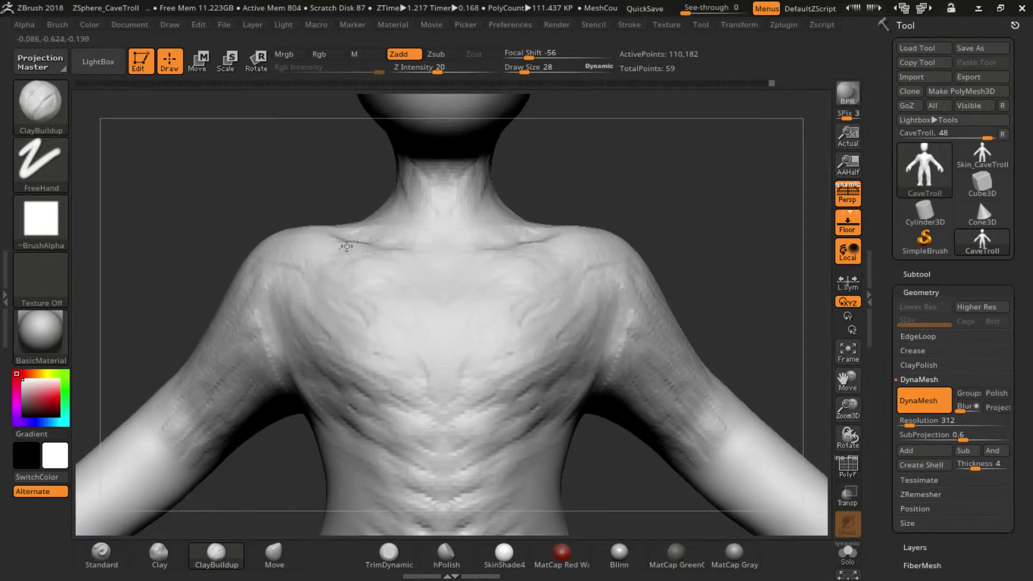
right_click_drag(553, 173, 482, 263)
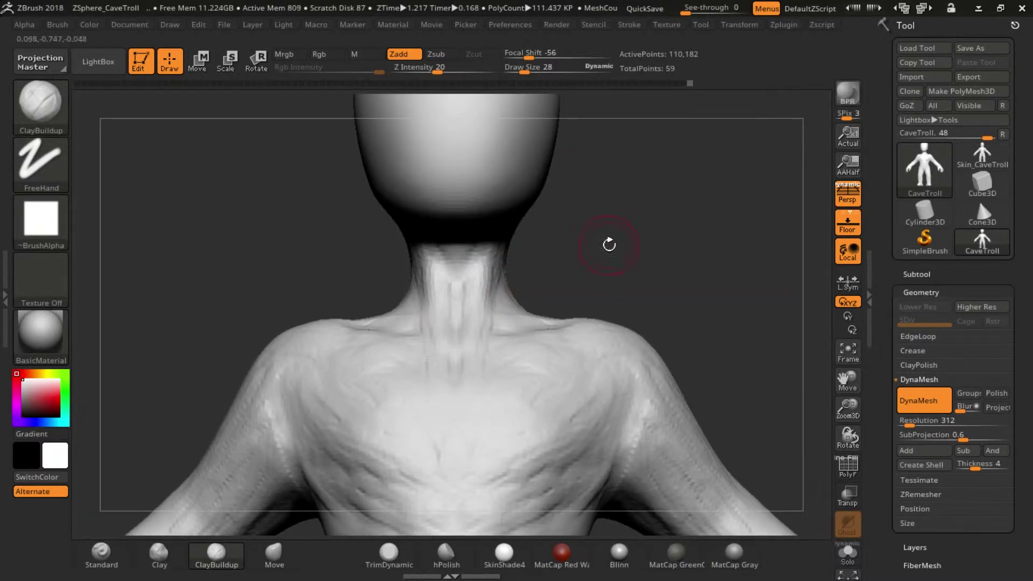
left_click_drag(609, 244, 546, 317)
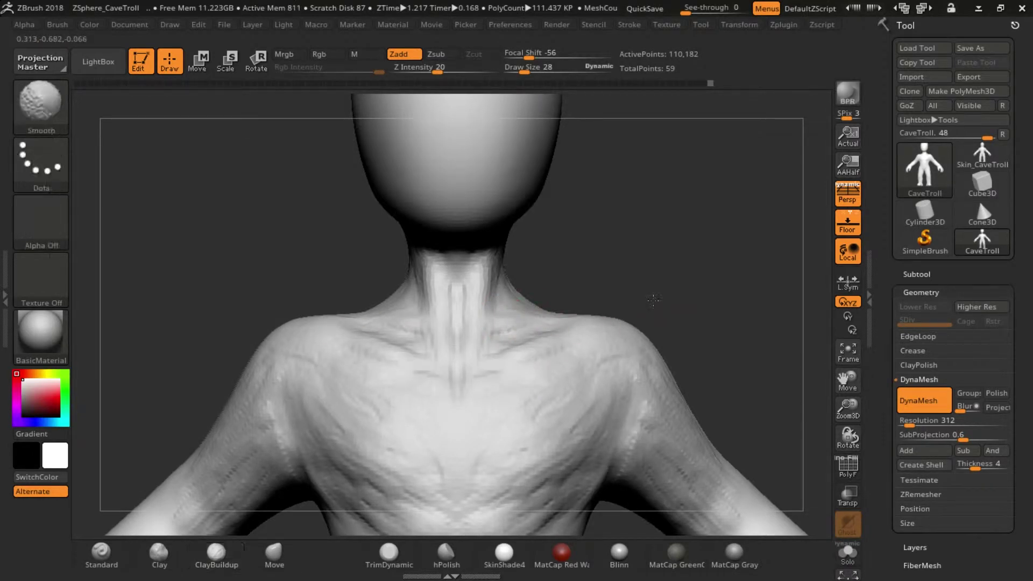
right_click_drag(584, 328, 549, 235, "alt")
right_click_drag(507, 270, 510, 187, "alt")
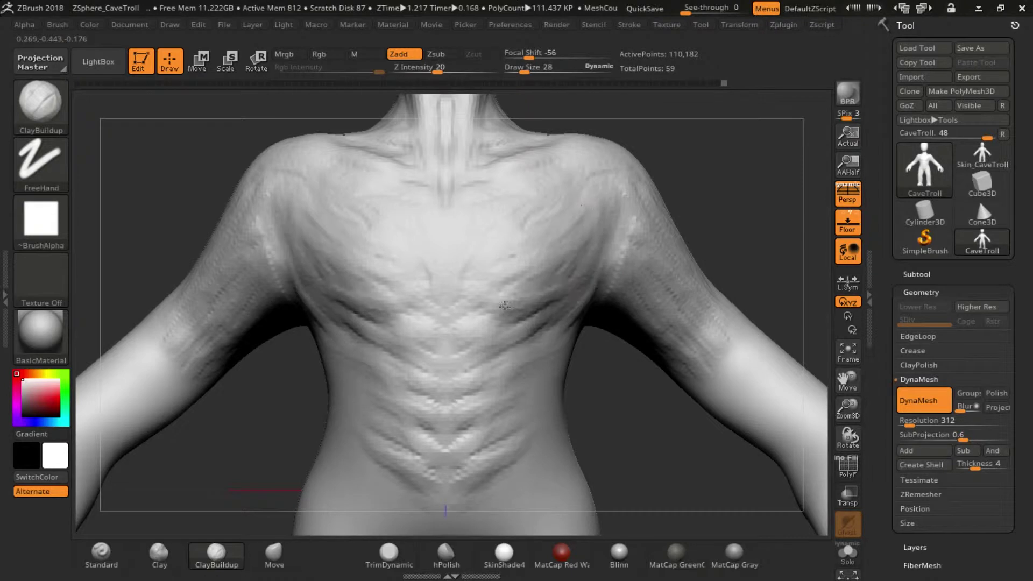
Step: Build up the lower chest, flanks, groin and fronts of the thighs with ClayBuildup, raising the draw size to 36
mouse_move(463, 295)
left_mouse_down()
mouse_move(491, 273)
mouse_move(484, 304)
mouse_move(530, 314)
mouse_move(549, 359)
mouse_move(570, 372)
mouse_move(541, 458)
mouse_move(516, 347)
mouse_move(493, 367)
mouse_move(496, 289)
mouse_move(510, 311)
left_mouse_up()
key("s")
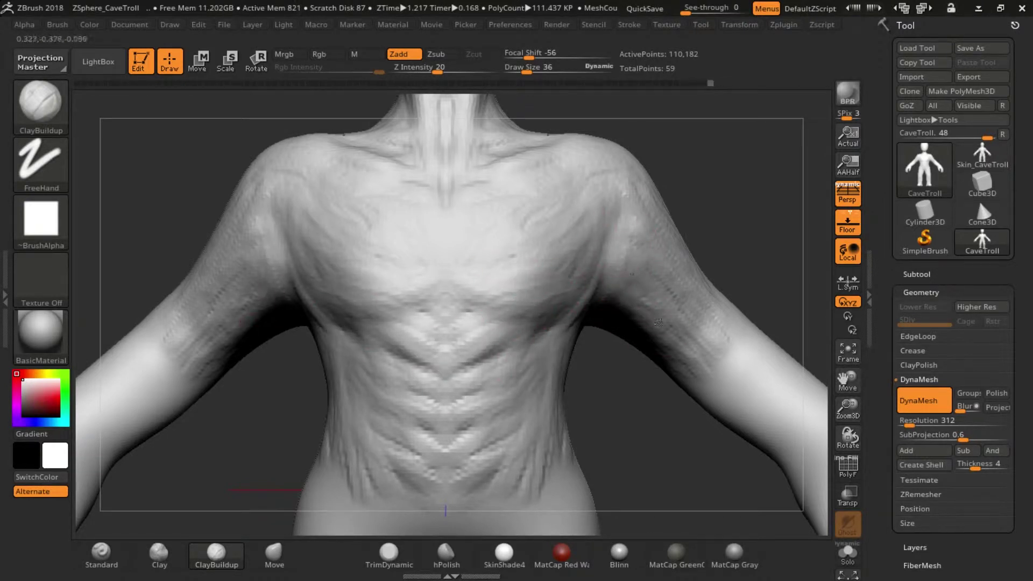
right_click_drag(656, 281, 438, 324, "ctrl")
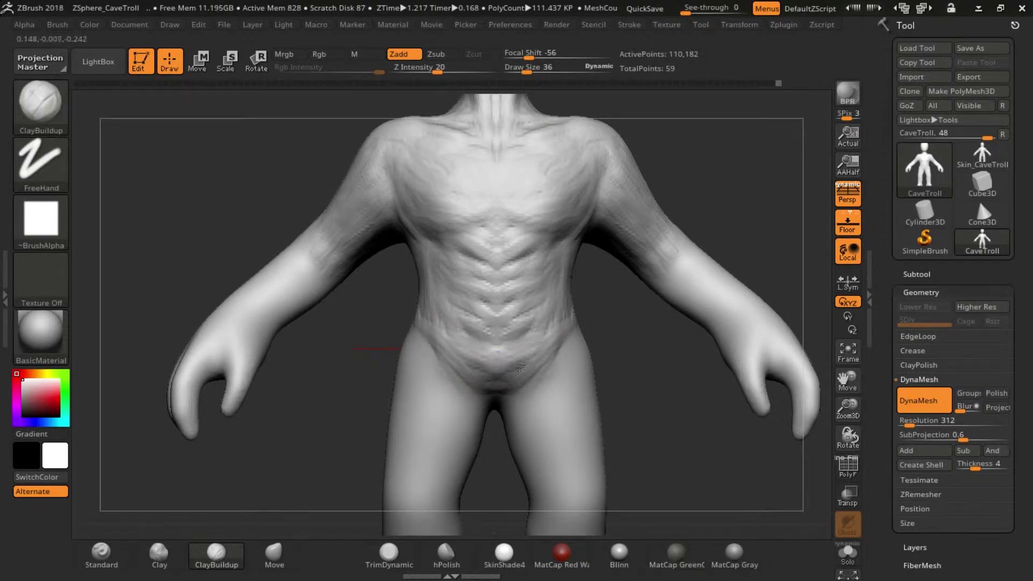
mouse_move(417, 460)
left_mouse_down()
mouse_move(444, 431)
mouse_move(467, 441)
left_mouse_up()
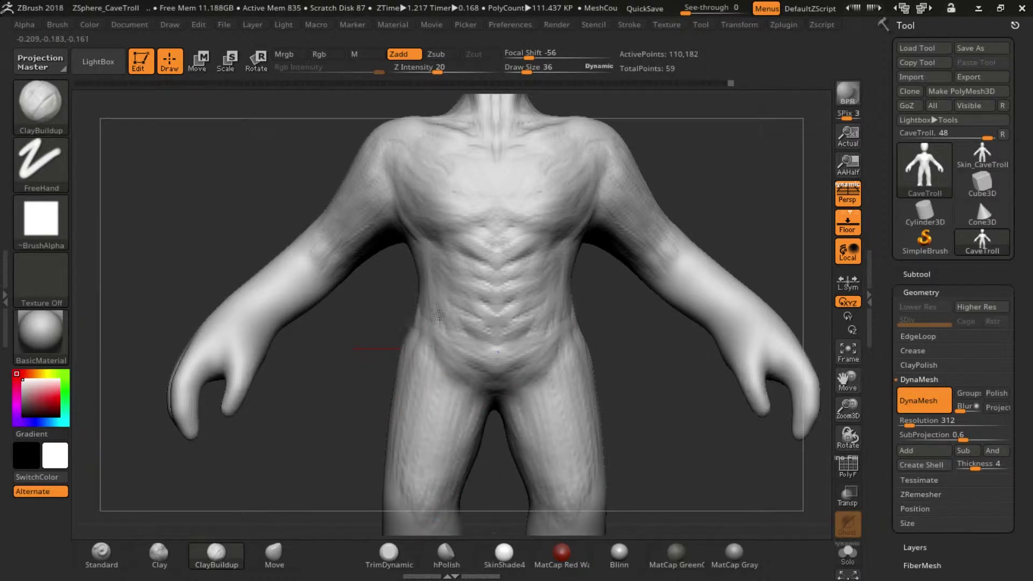
left_click_drag(534, 316, 569, 375, "alt")
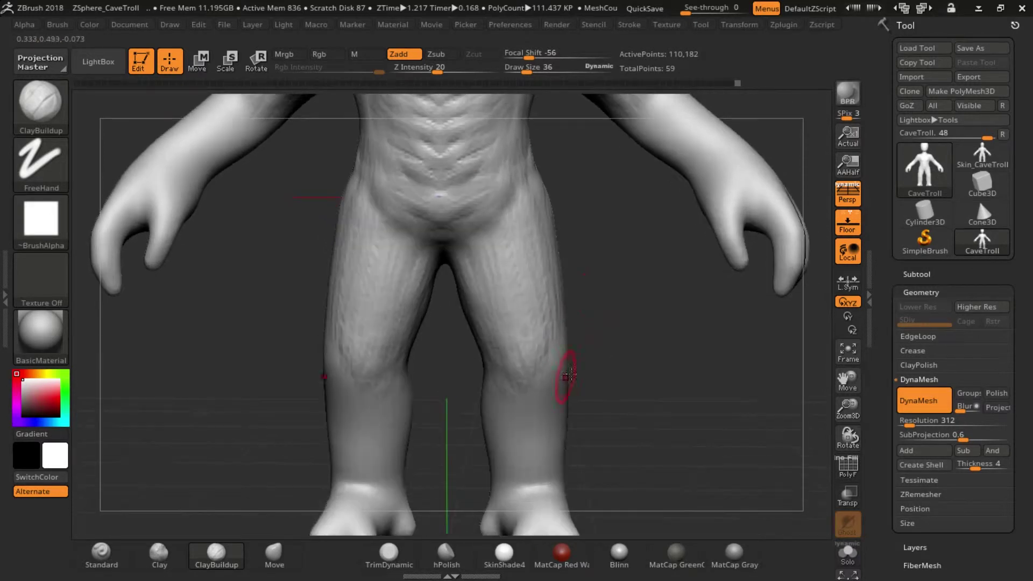
Step: Reshape the inner thighs, knees and calves from the front with the Move brush at draw size 124
left_click(274, 554)
key("s")
left_click_drag(437, 425, 447, 425)
key("s")
left_click_drag(482, 364, 487, 364)
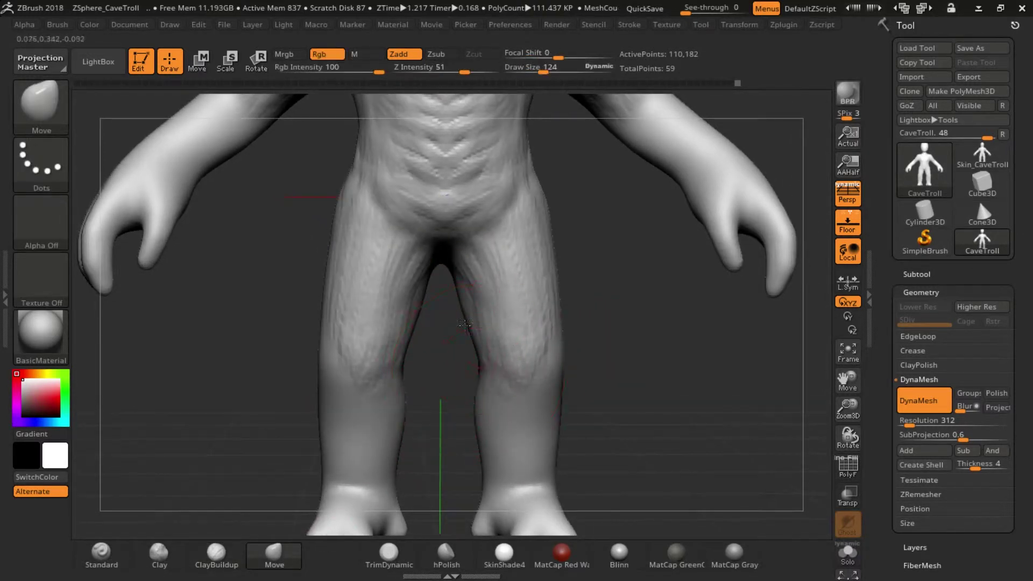
left_click_drag(552, 250, 541, 290)
left_click_drag(496, 450, 492, 350, "alt")
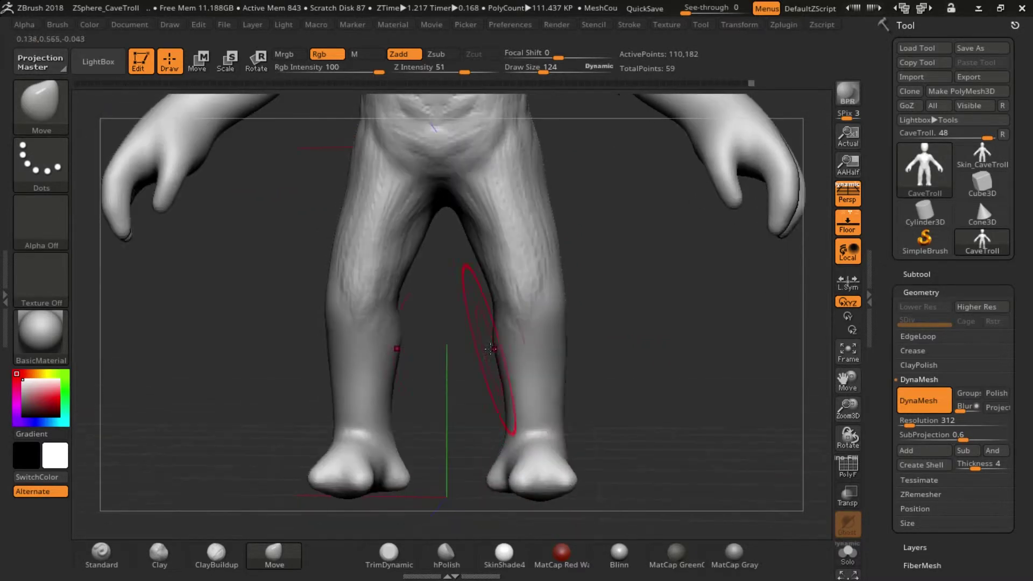
Step: Slim the calves and shape the ankles and heels in side view with the Move brush
left_click_drag(565, 162, 578, 301)
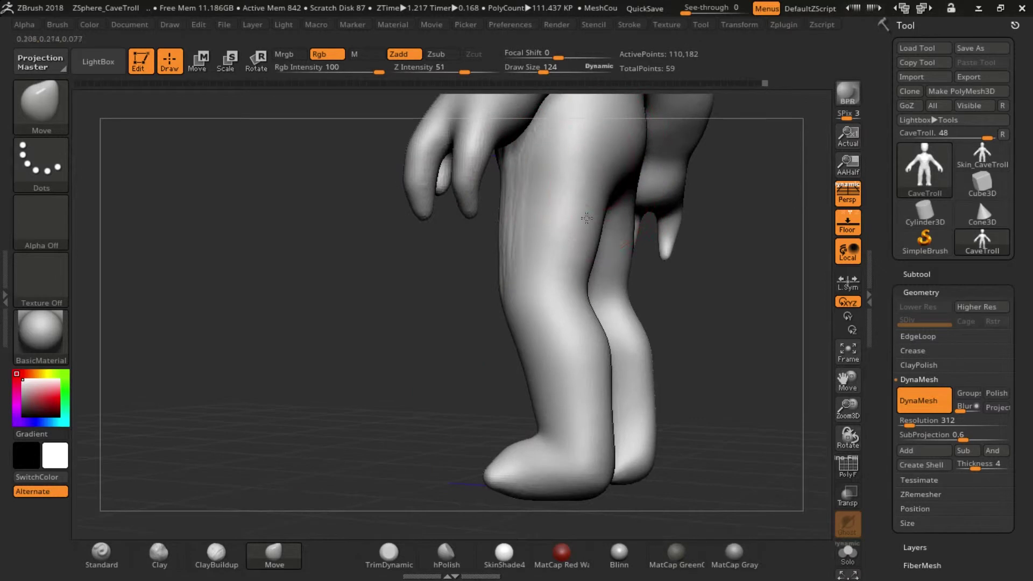
left_click_drag(589, 430, 597, 445)
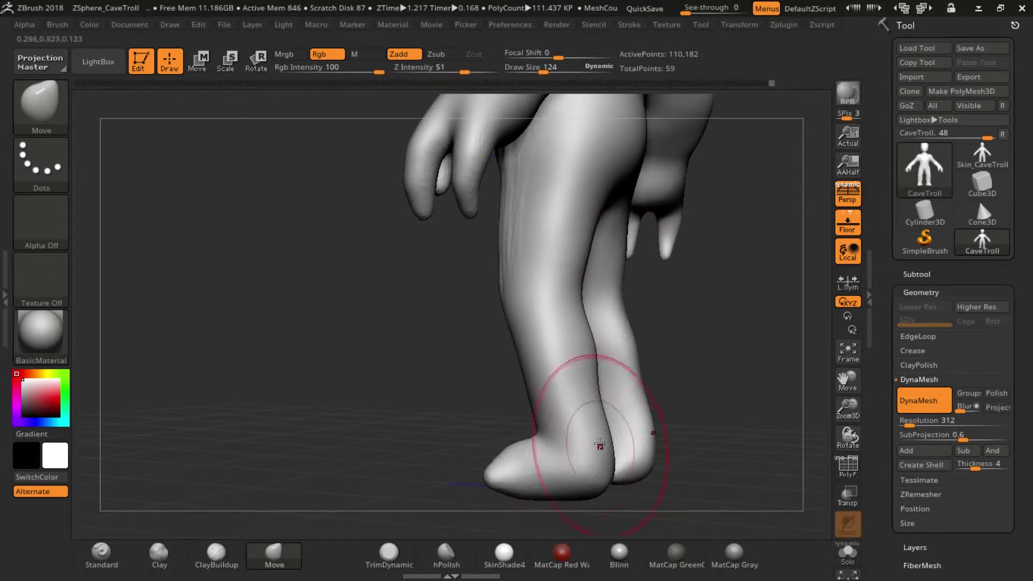
left_click_drag(614, 480, 449, 438)
left_click_drag(436, 476, 547, 368)
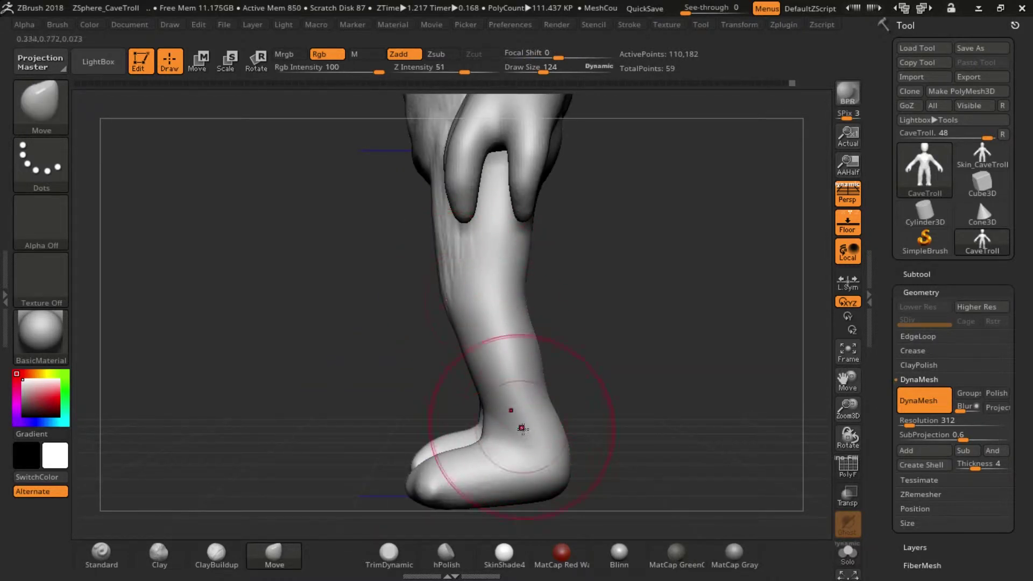
Step: Set the draw size to 73 and refine the backs of the knees and thighs
key("s")
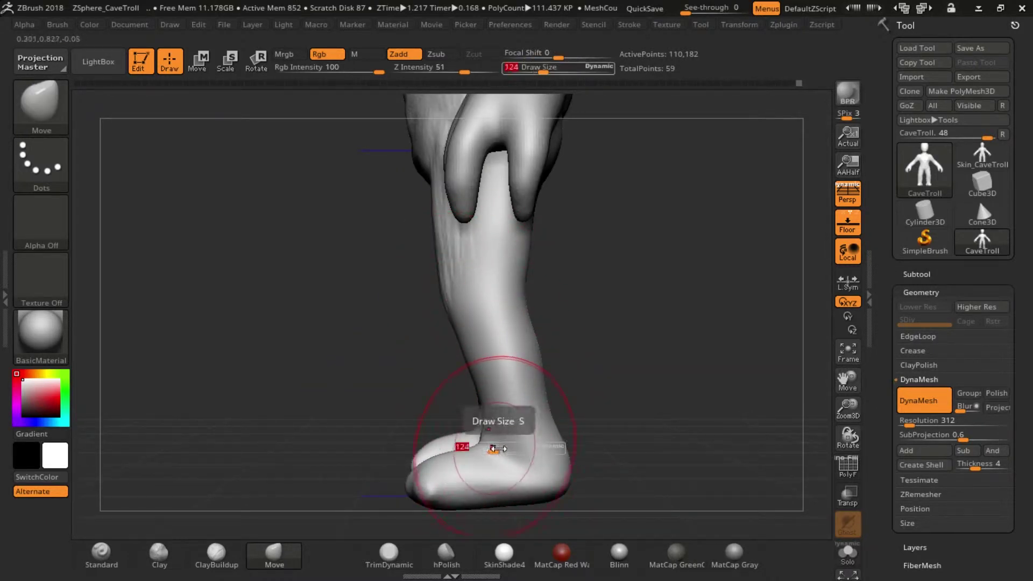
key("shift")
mouse_move(586, 301)
left_mouse_down()
mouse_move(552, 276)
mouse_move(531, 300)
left_mouse_up()
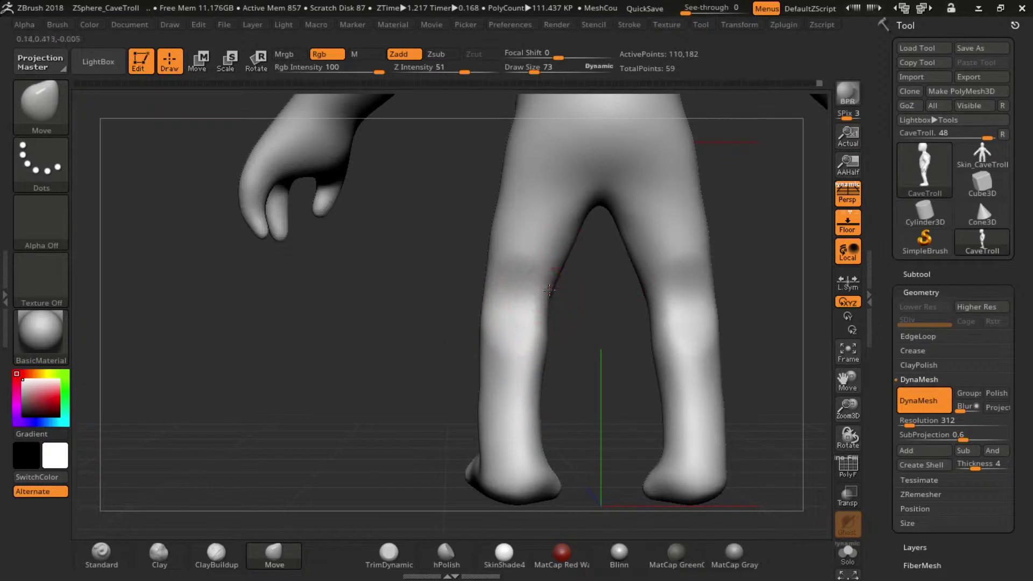
mouse_move(518, 269)
left_mouse_down()
mouse_move(523, 292)
mouse_move(534, 281)
left_mouse_up()
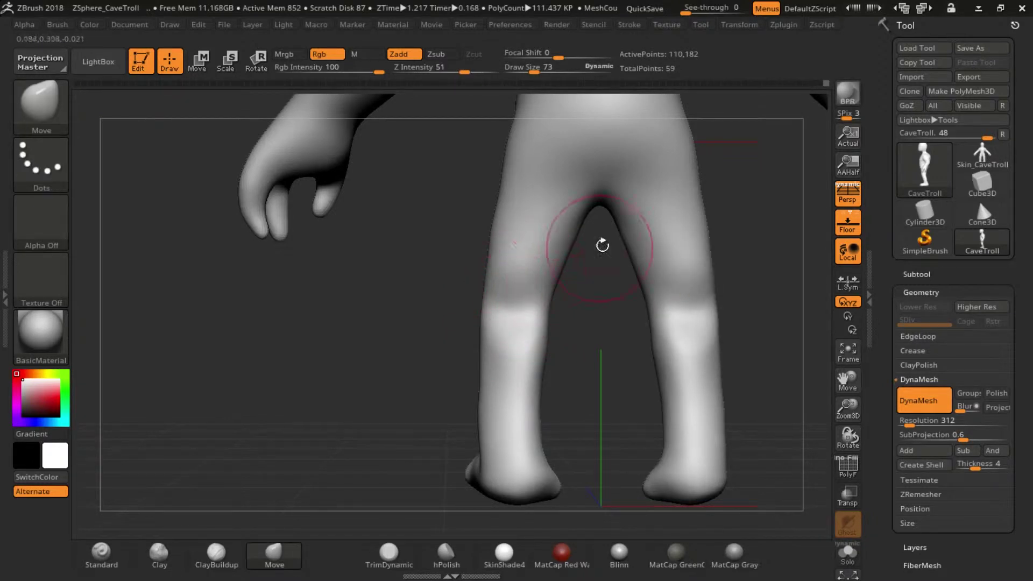
mouse_move(610, 322)
left_mouse_down()
mouse_move(627, 166)
mouse_move(478, 338)
mouse_move(616, 311)
left_mouse_up()
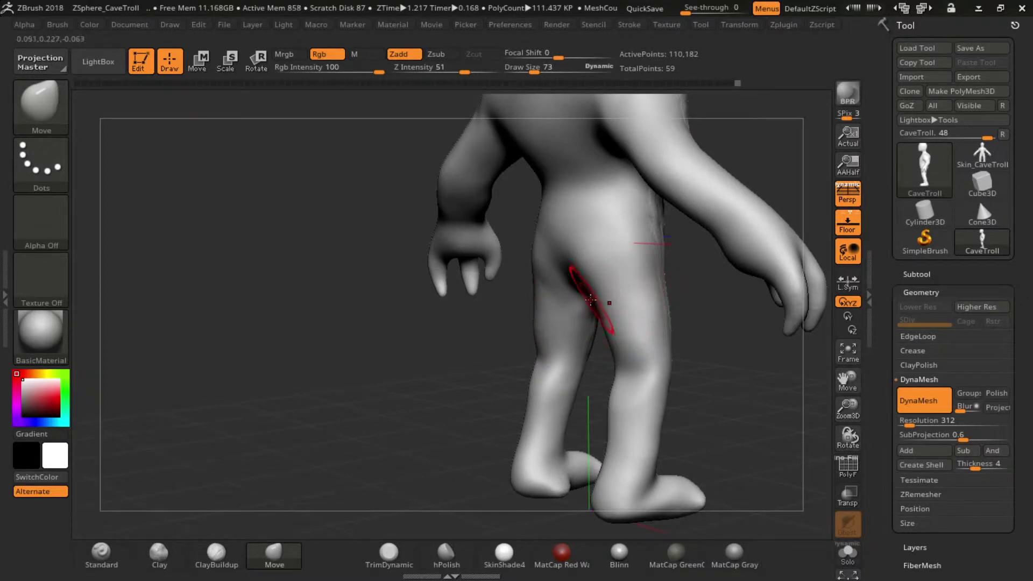
Step: Set the draw size to 119 and reshape the buttocks, rear thighs, calves and heels with the Move brush
key("s")
left_click_drag(538, 304, 576, 304)
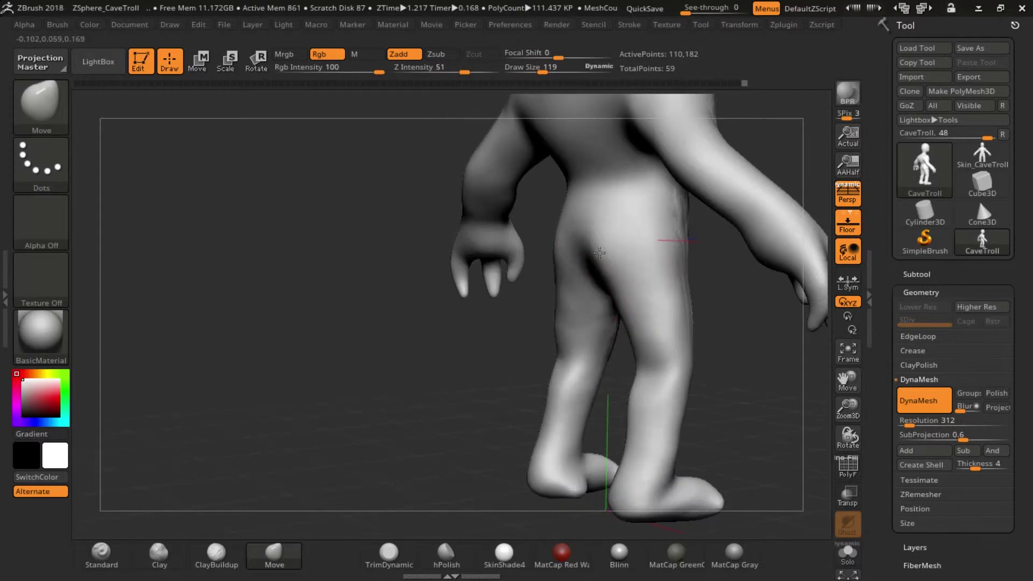
left_click_drag(599, 252, 612, 246)
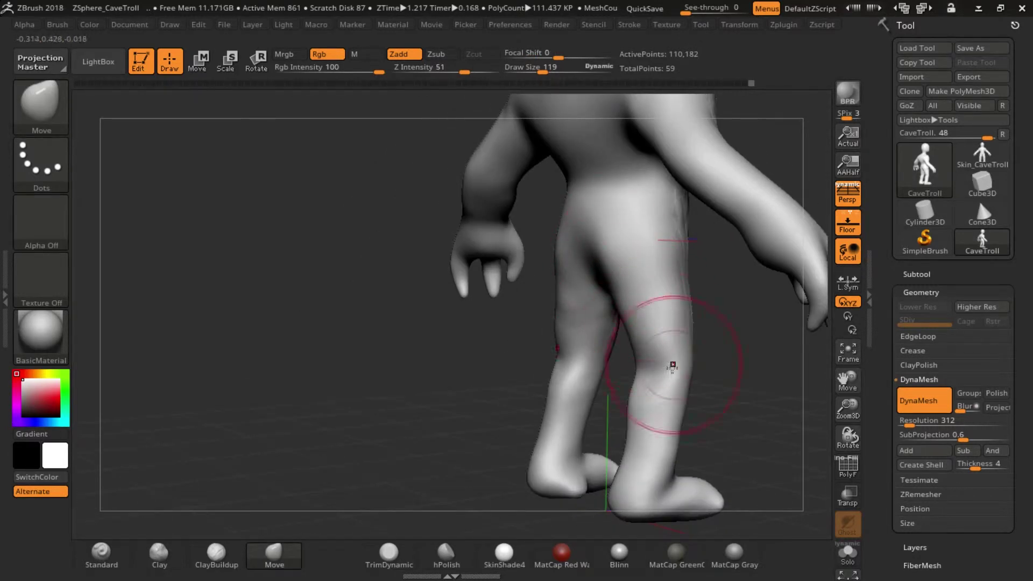
right_click_drag(658, 384, 580, 341)
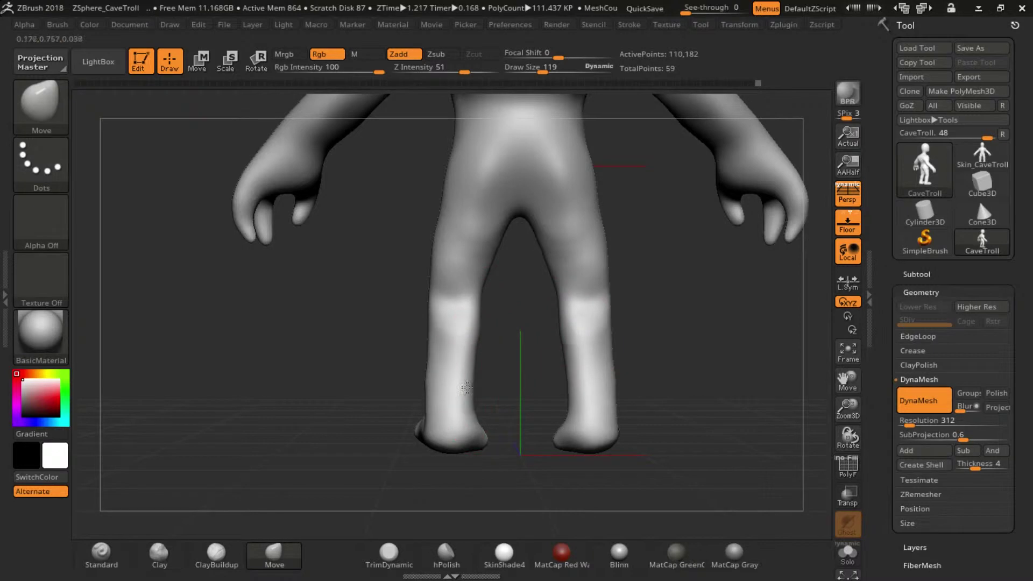
left_click_drag(450, 415, 471, 451)
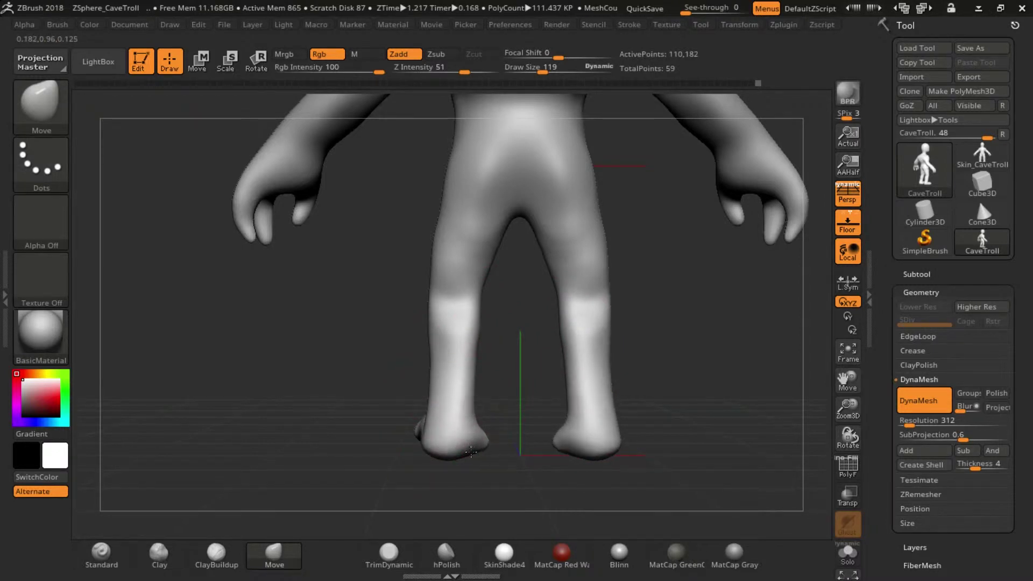
Step: Reshape the upper back, shoulders and arms from the side, below and behind with the Move brush
right_click_drag(436, 269, 391, 305)
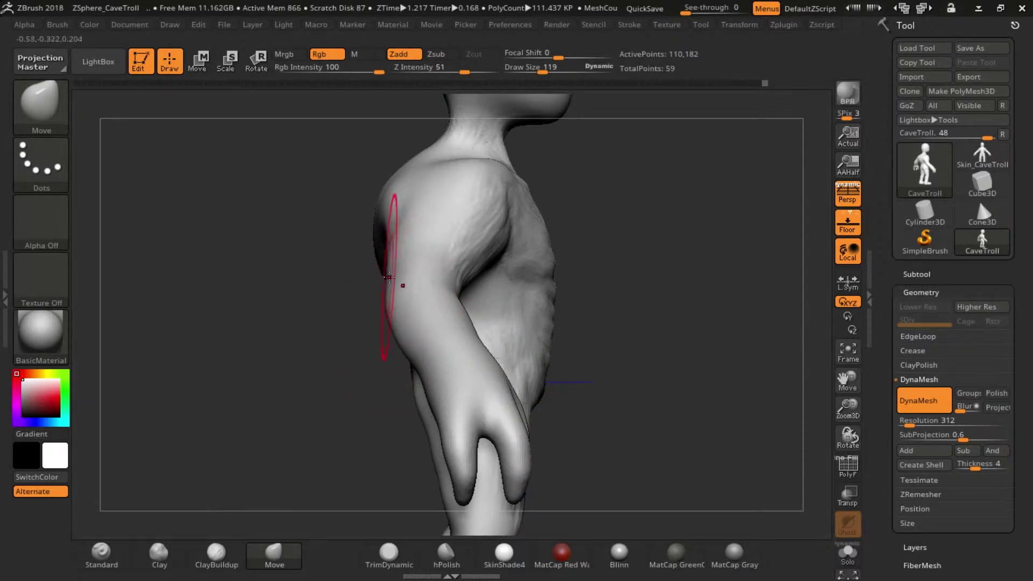
right_click_drag(631, 303, 458, 271)
right_click_drag(528, 349, 519, 332)
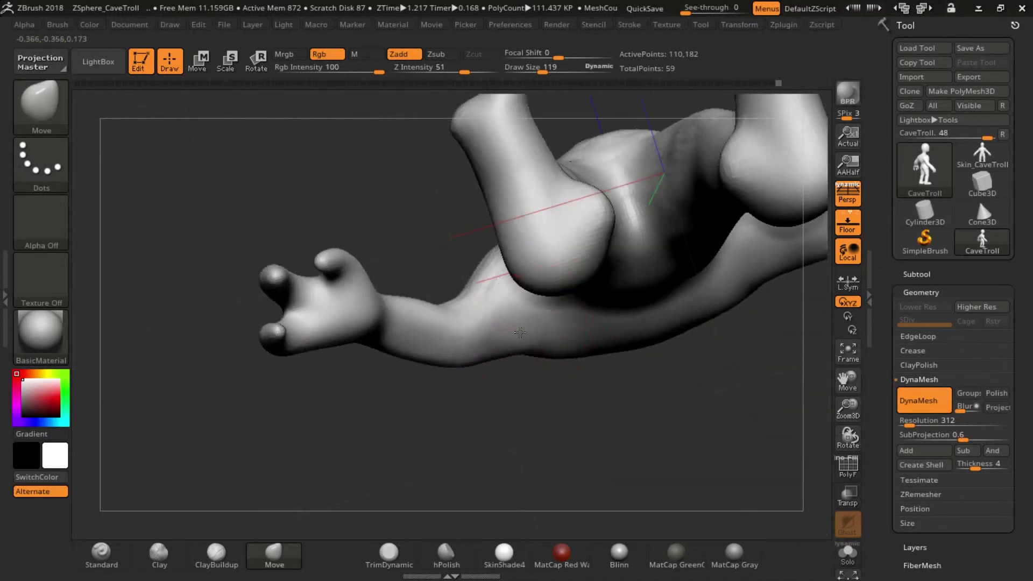
right_click_drag(470, 364, 533, 371)
key("ctrl")
mouse_move(401, 327)
right_mouse_down()
mouse_move(374, 306)
mouse_move(488, 322)
mouse_move(453, 279)
mouse_move(474, 242)
mouse_move(438, 183)
mouse_move(547, 300)
right_mouse_up()
key("shift")
right_click_drag(637, 296, 618, 284)
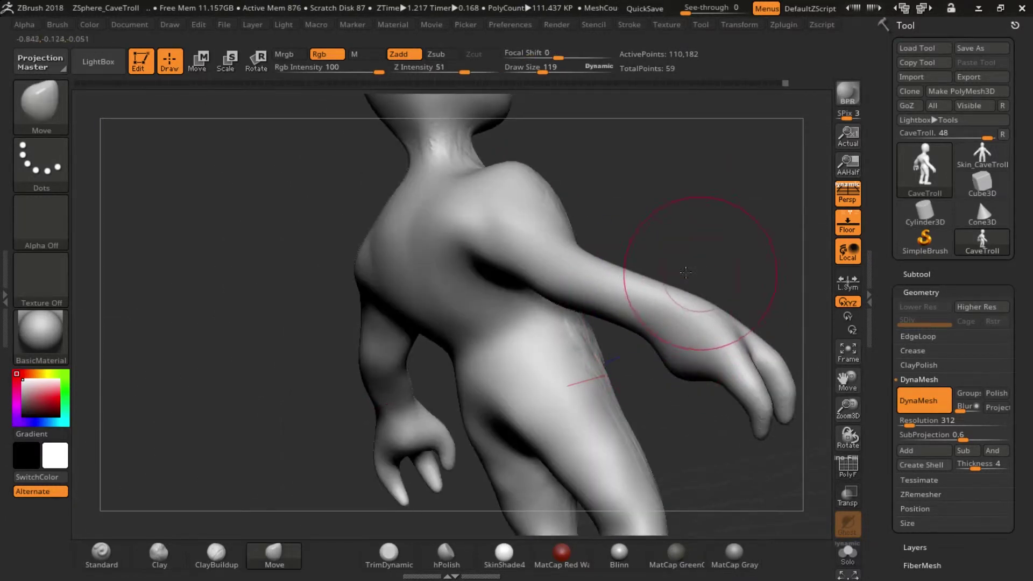
Step: Smooth the lower legs and reshape the hips and inner thighs from the front with the Move brush
right_click_drag(703, 271, 577, 291)
mouse_move(673, 302)
right_mouse_down()
mouse_move(571, 340)
mouse_move(662, 199)
mouse_move(537, 274)
mouse_move(549, 312)
mouse_move(438, 362)
mouse_move(432, 352)
mouse_move(541, 387)
mouse_move(588, 304)
mouse_move(618, 281)
mouse_move(732, 251)
mouse_move(439, 323)
mouse_move(431, 363)
right_mouse_up()
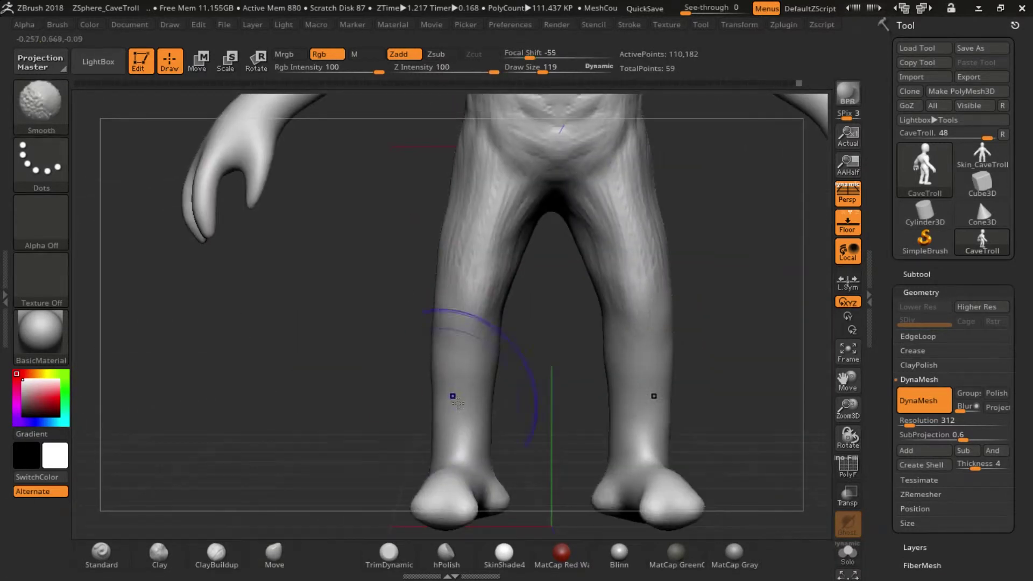
right_click_drag(631, 414, 404, 357)
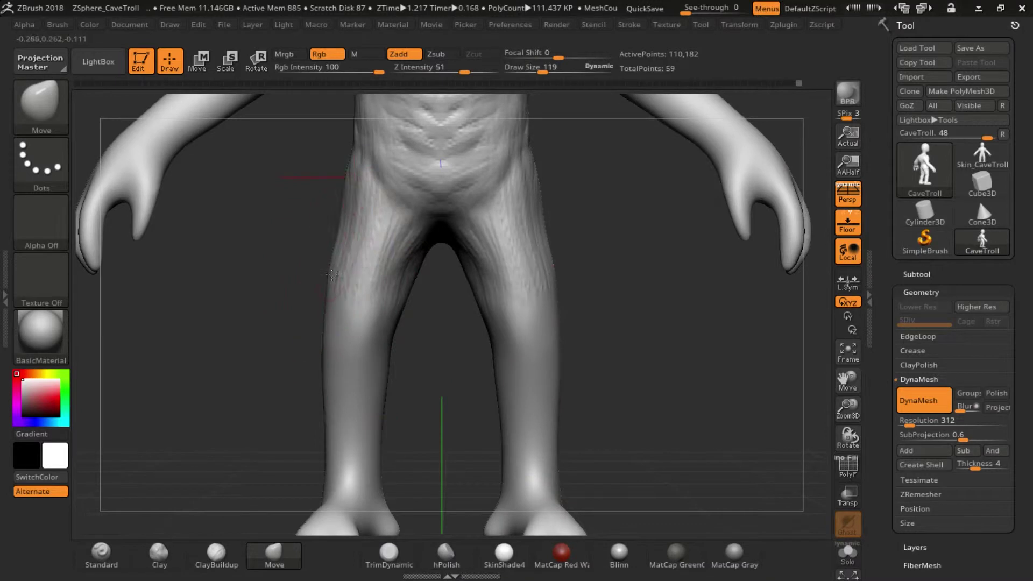
mouse_move(434, 231)
left_mouse_down()
mouse_move(426, 196)
mouse_move(431, 221)
left_mouse_up()
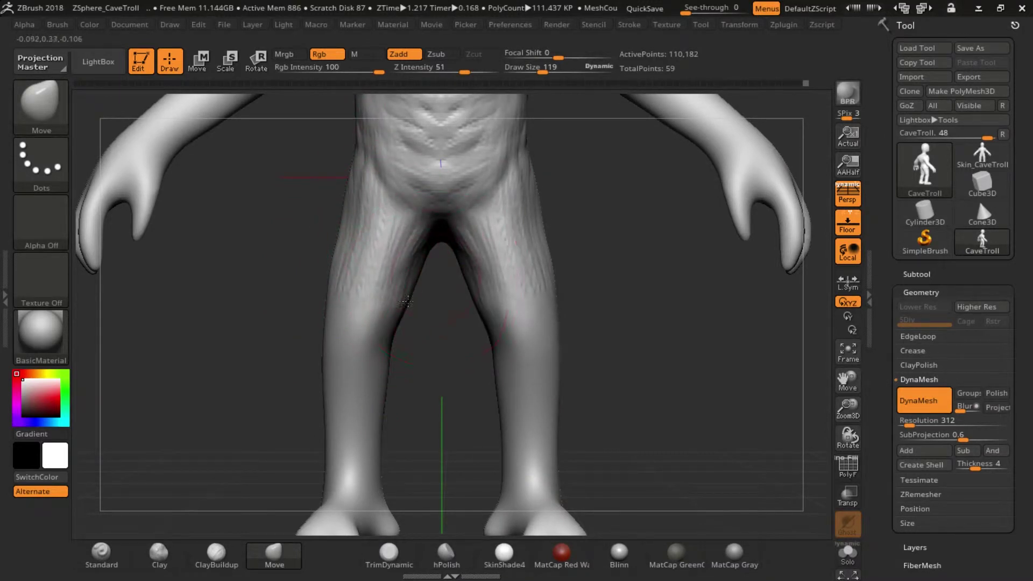
Step: Switch to the ClayBuildup brush at draw size 26 and build up the front thigh muscles and kneecaps
mouse_move(457, 424)
right_mouse_down("ctrl")
mouse_move(681, 299)
mouse_move(281, 473)
mouse_move(215, 554)
right_mouse_up("ctrl")
left_click(216, 554)
key("s")
mouse_move(496, 381)
left_mouse_down()
mouse_move(462, 383)
mouse_move(426, 360)
mouse_move(418, 411)
left_mouse_up()
key("s")
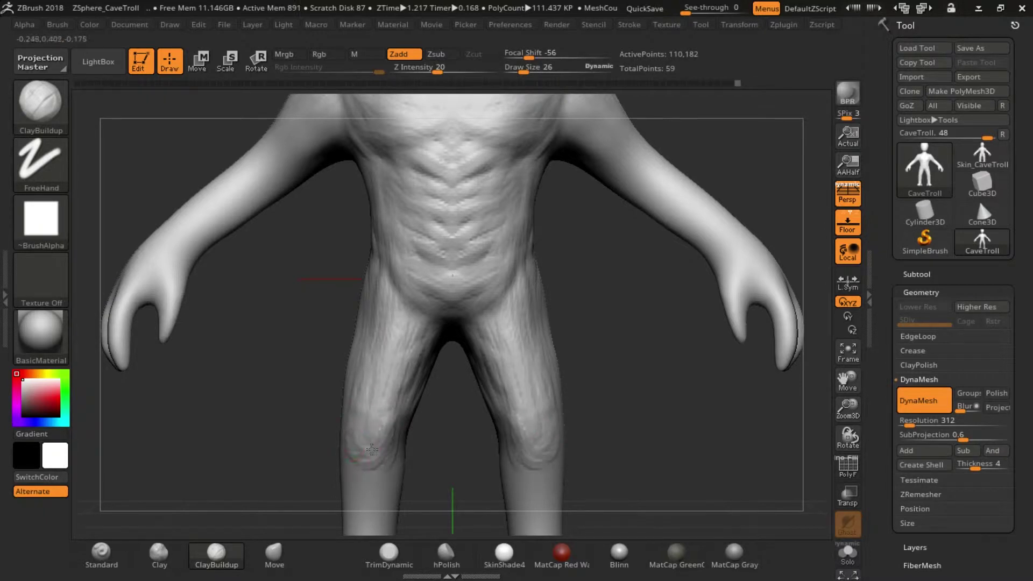
Step: Build up the shins, inner thighs and tops of the feet with ClayBuildup, and remesh the body with DynaMesh
right_click_drag(597, 428, 514, 471, "alt")
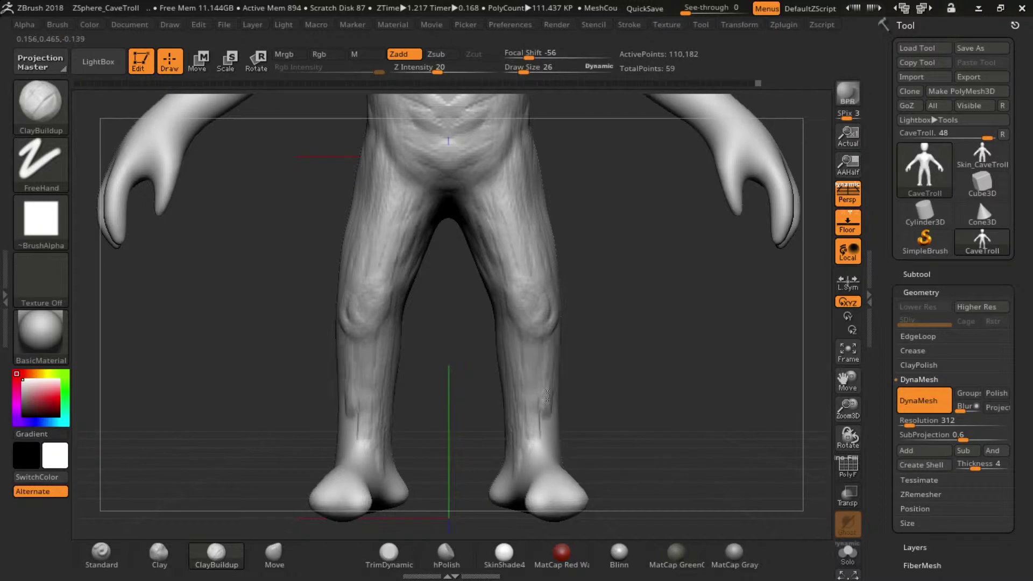
right_click_drag(546, 395, 571, 432)
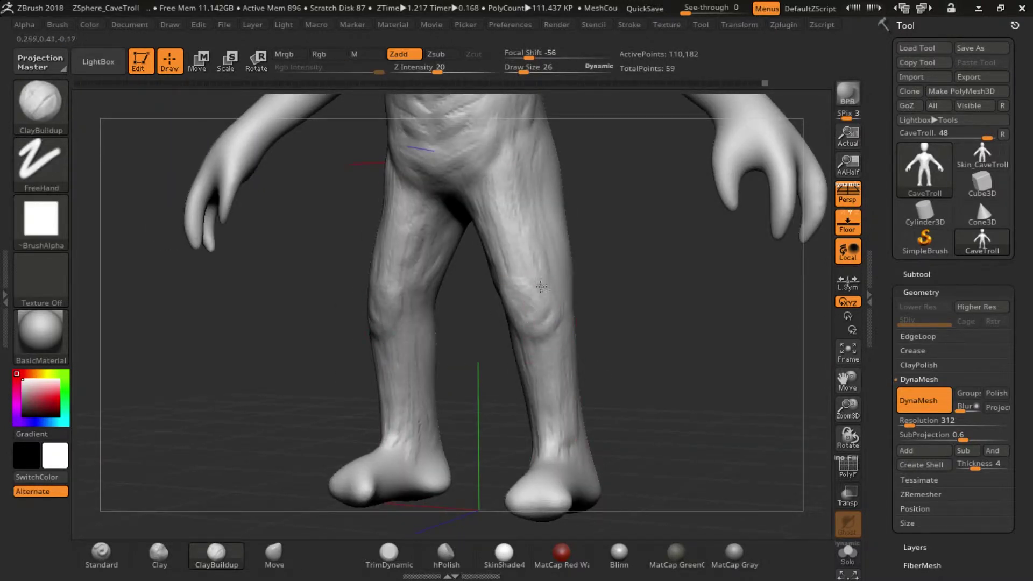
right_click_drag(545, 212, 595, 279)
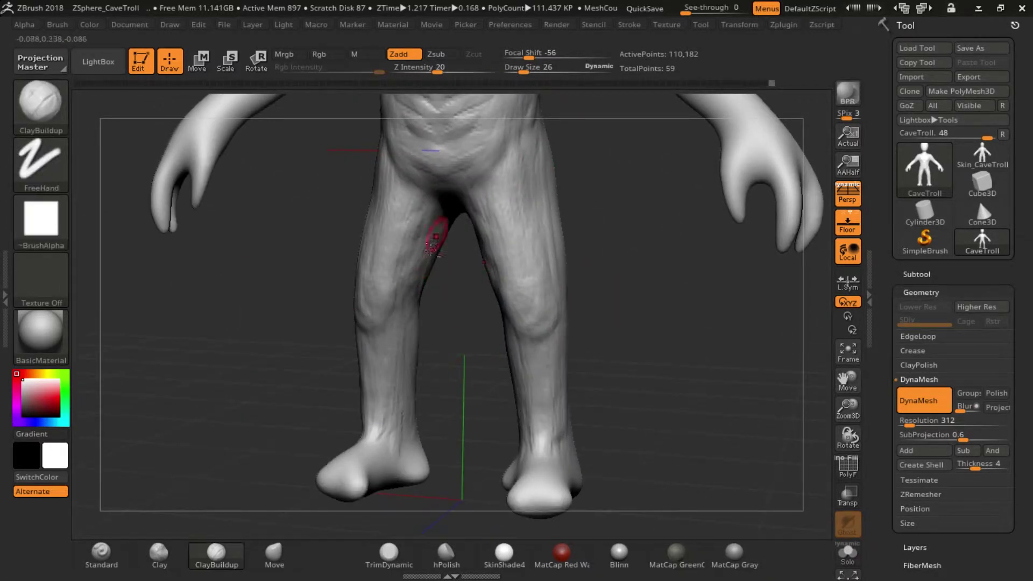
right_click_drag(459, 369, 399, 374)
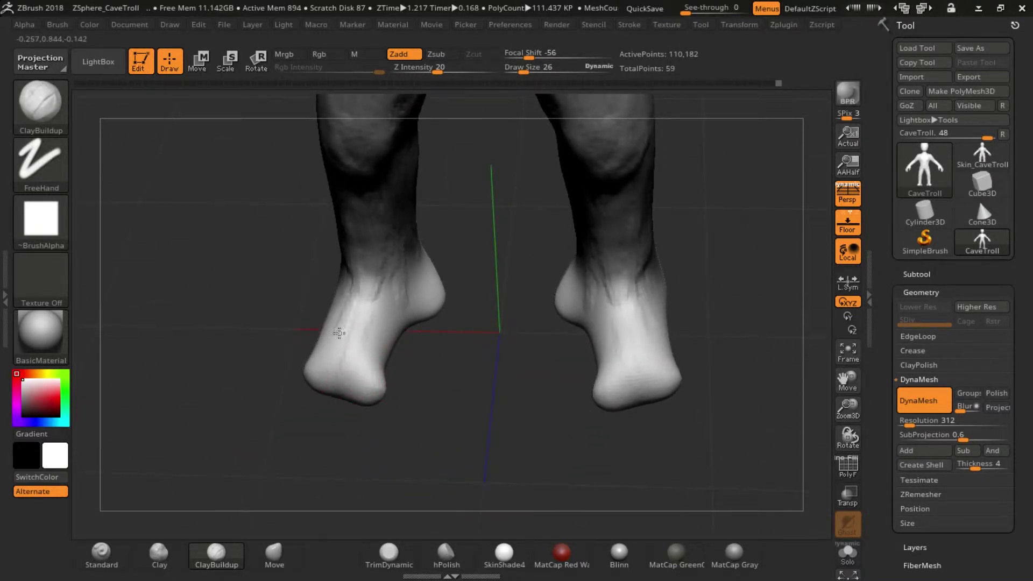
left_click_drag(457, 333, 457, 426, "ctrl")
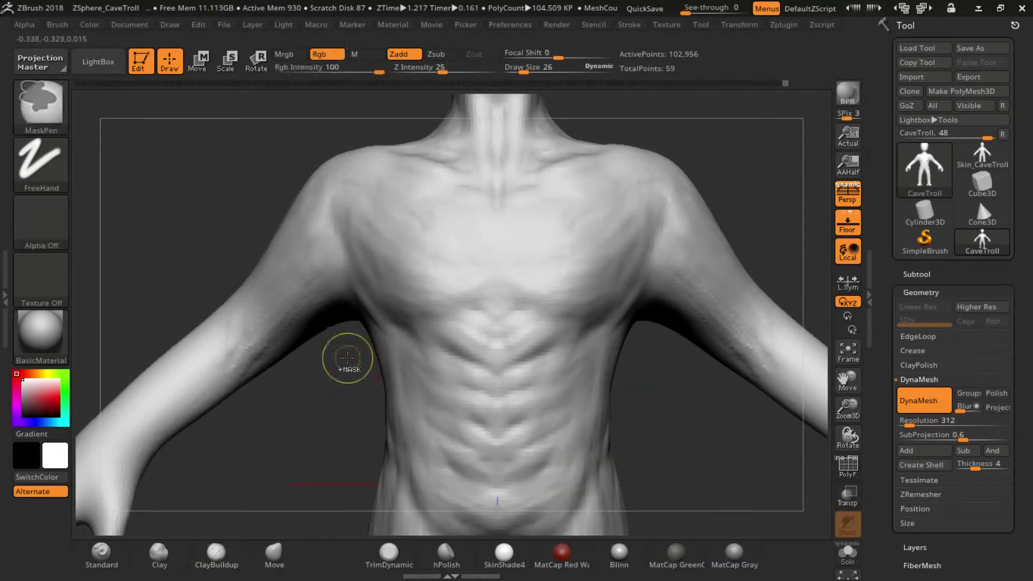
Step: Try sculpting the upper arms with Dynamic Subdiv active, and return the body to its lower resolution
left_click(982, 307)
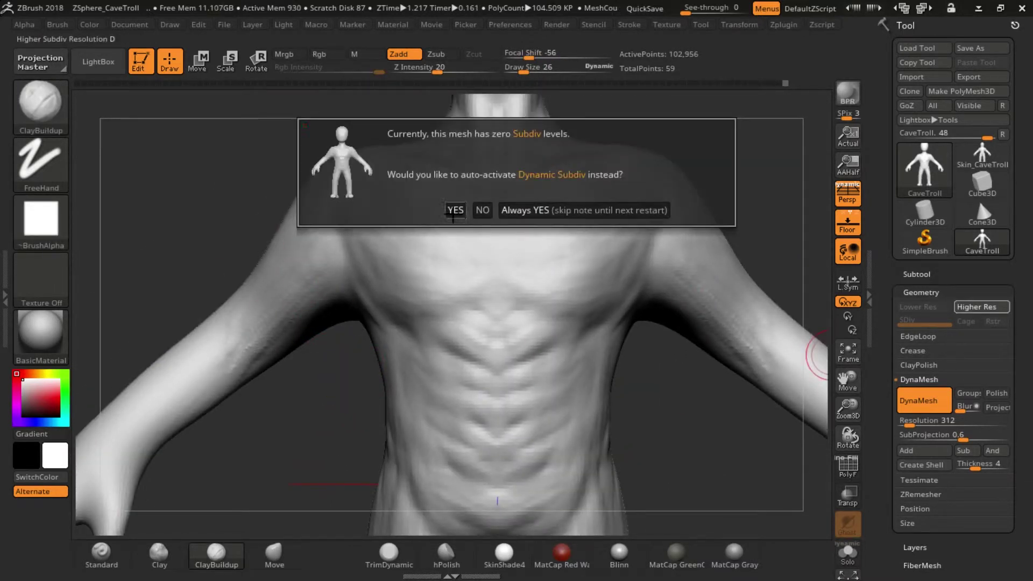
left_click(460, 213)
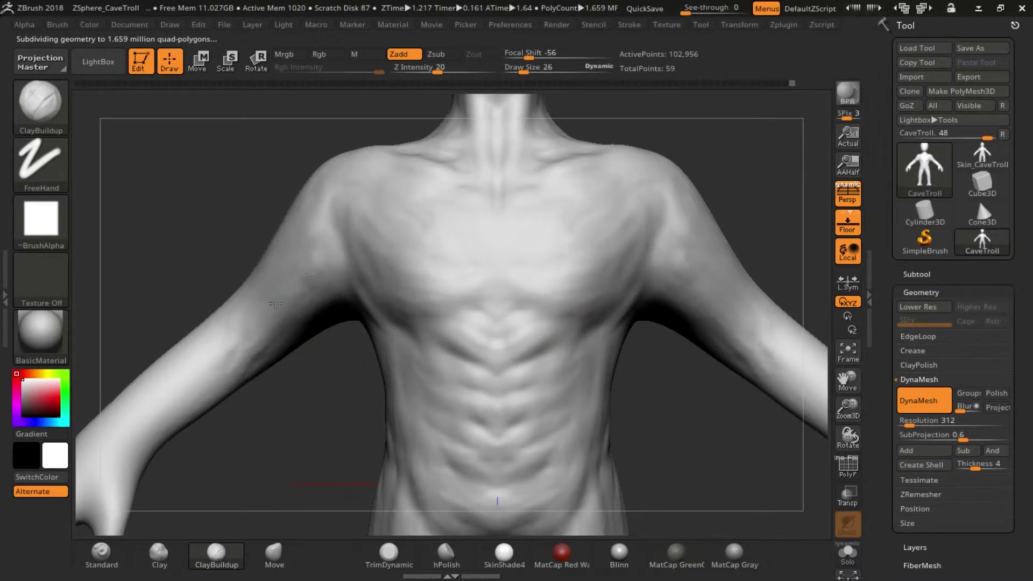
left_click(918, 307)
left_click(921, 494)
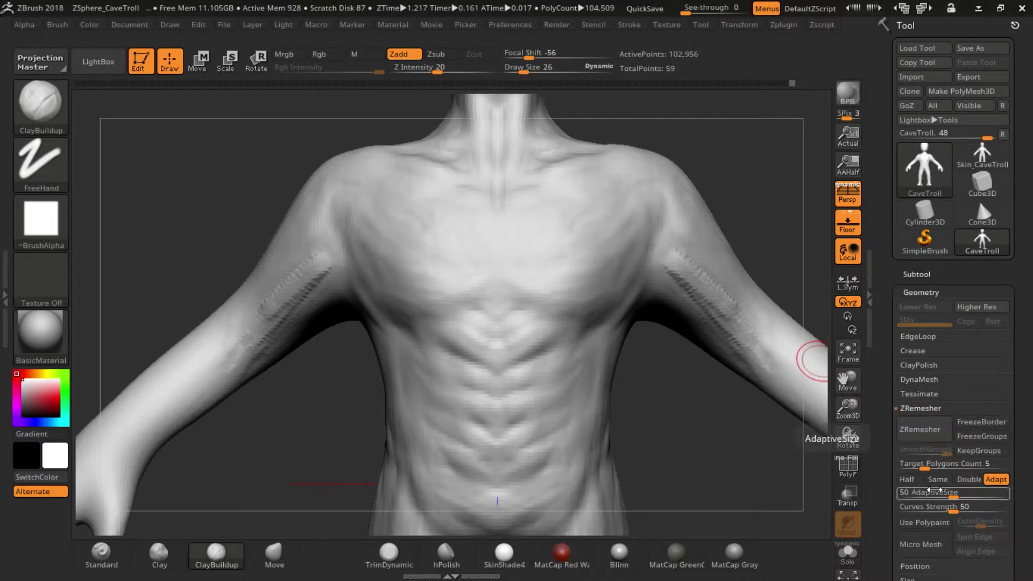
left_click(918, 337)
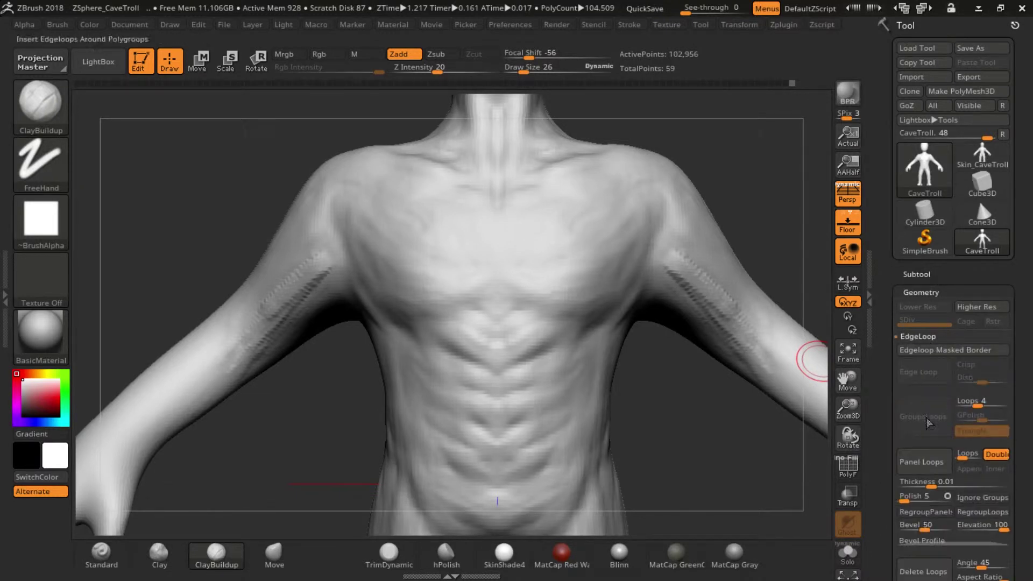
left_click(927, 338)
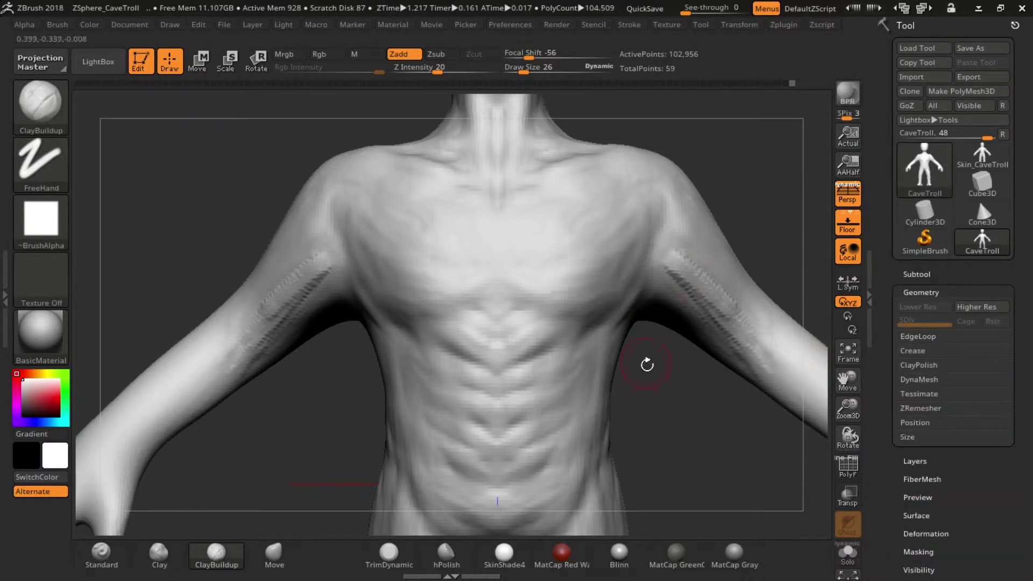
Step: Convert the body into a PolyMesh3D tool and subdivide it to level 2
key("ctrl+shift+p")
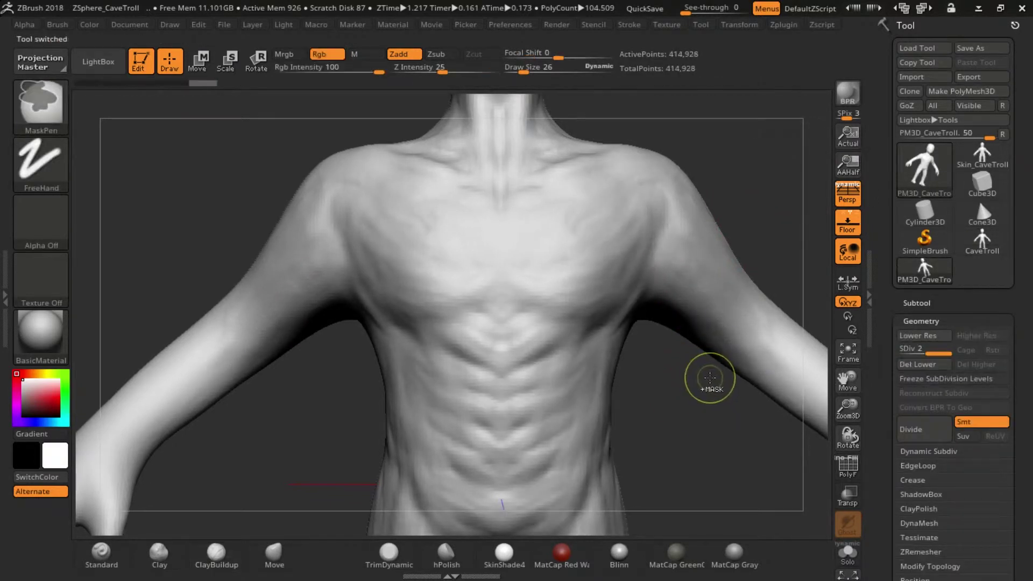
key("ctrl+d")
left_click_drag(685, 392, 592, 363, "alt")
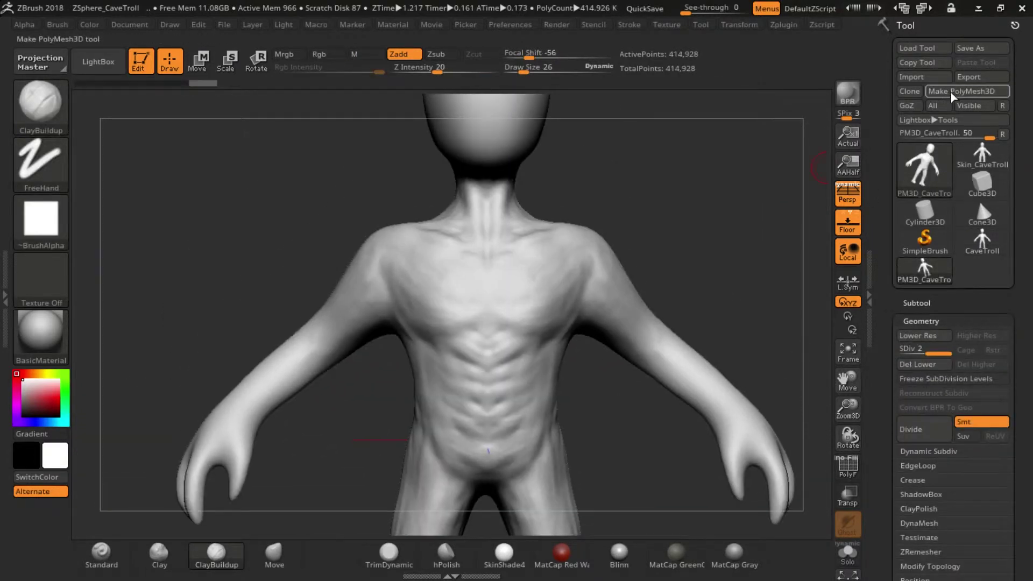
Step: Turn on Freeze SubDivision Levels for the new body mesh
left_click(920, 523)
left_click(918, 544)
left_click(738, 559)
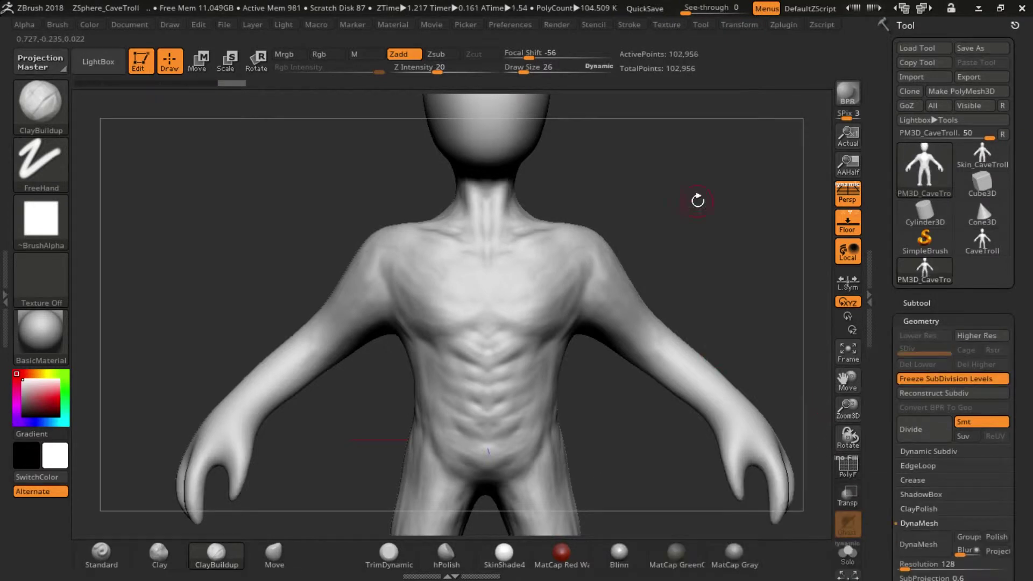
Step: Subdivide the body to level 2 and build up the forearm muscles with ClayBuildup strokes
left_click_drag(699, 201, 690, 290, "alt")
mouse_move(784, 266)
left_mouse_down("alt")
mouse_move(680, 438)
mouse_move(317, 346)
left_mouse_up("alt")
key("ctrl+d")
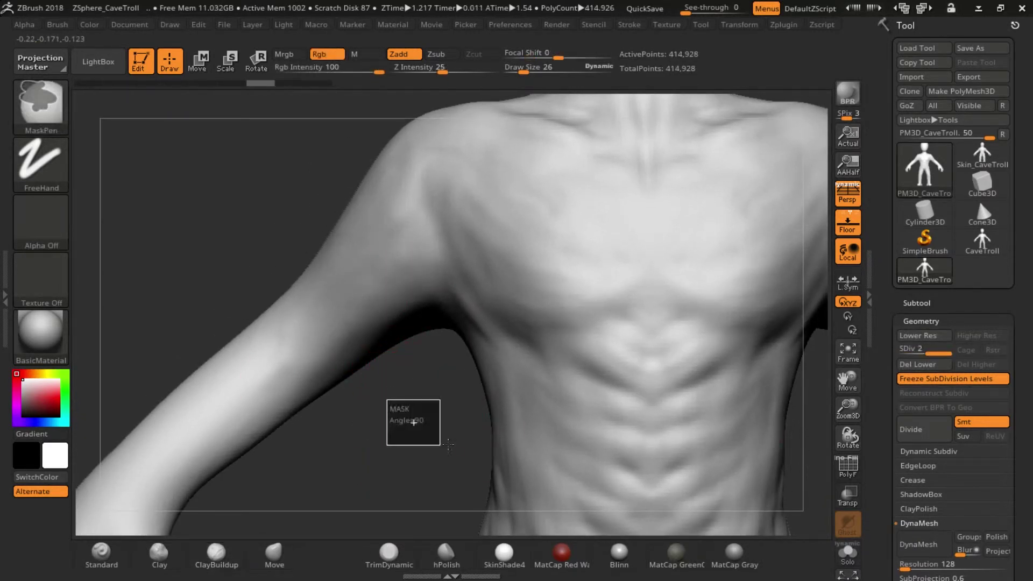
left_click_drag(392, 414, 272, 374, "alt")
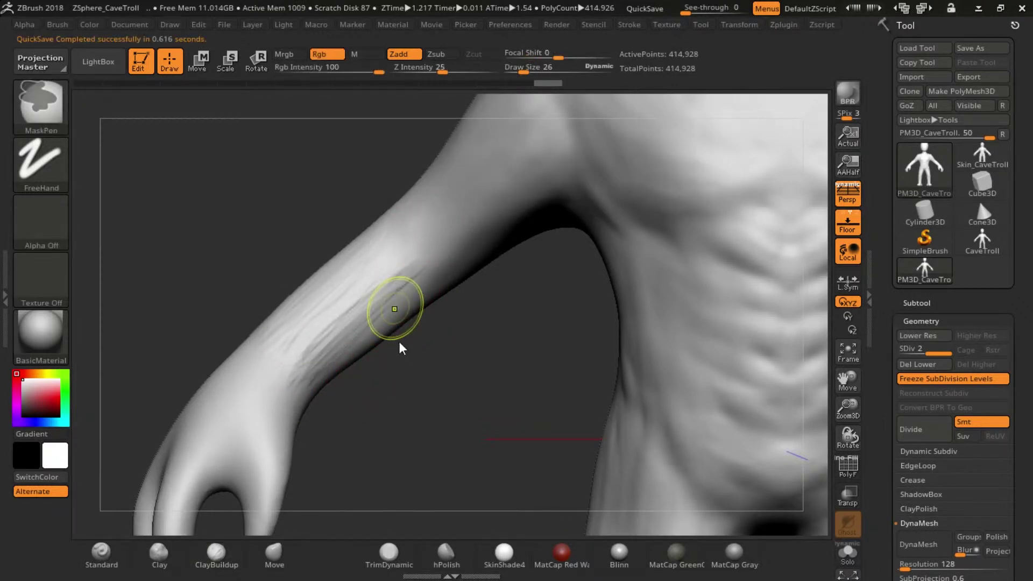
Step: Save the project as "mesh" in the concept art folder on the Desktop
key("ctrl+s")
left_click(62, 148)
scroll(484, 215, "down", 3)
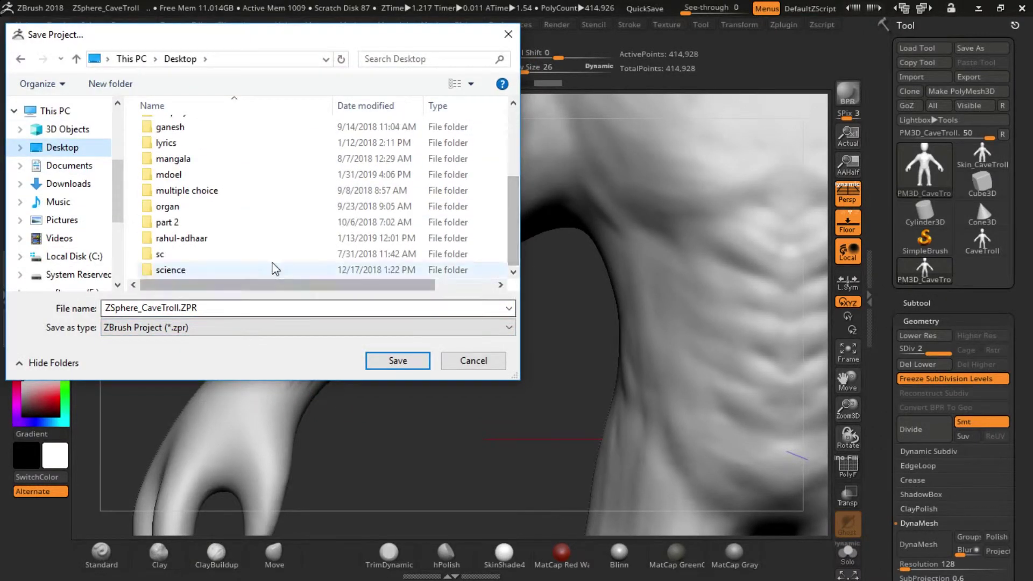
scroll(510, 177, "up", 2)
double_click(215, 171)
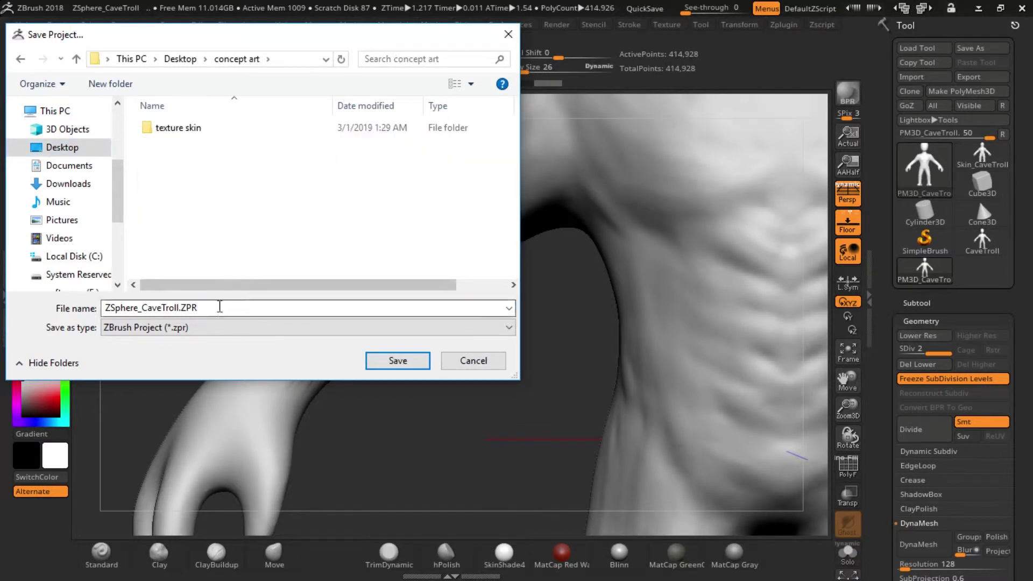
type("mesh")
key("Return")
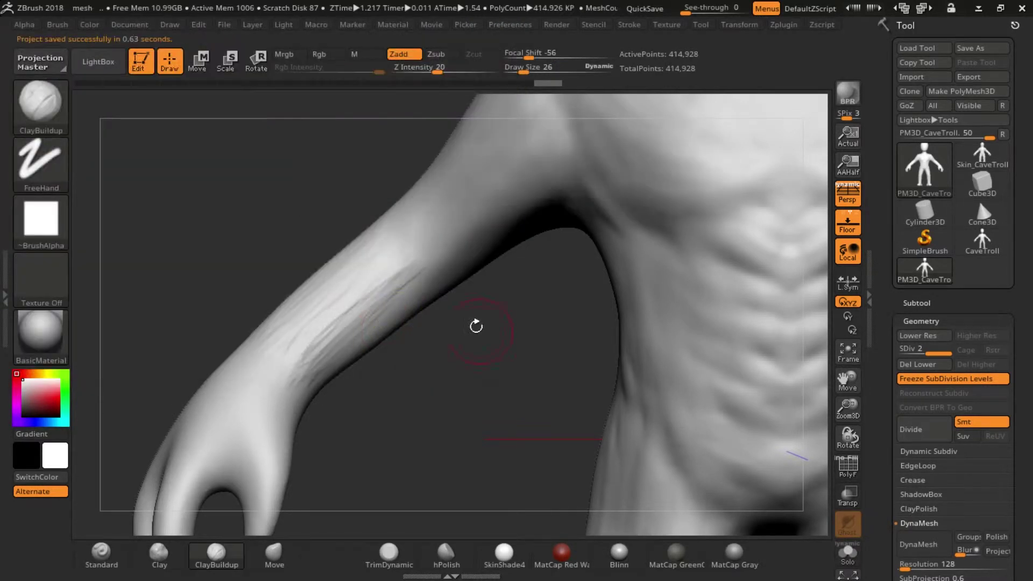
Step: Extend the muscle strokes along the forearm from the elbow to the wrist with ClayBuildup
left_click_drag(398, 315, 321, 380)
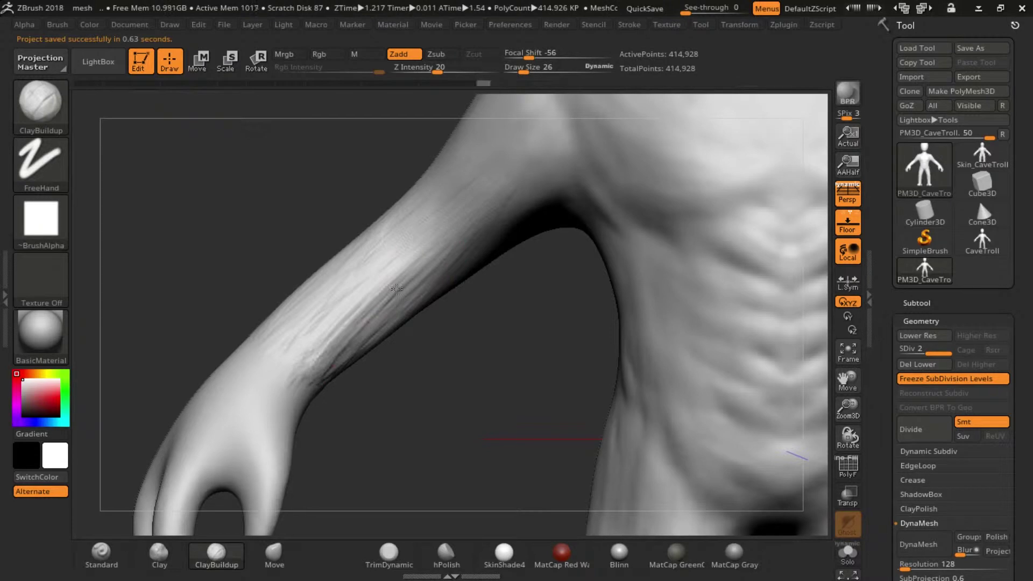
right_click_drag(267, 379, 266, 433)
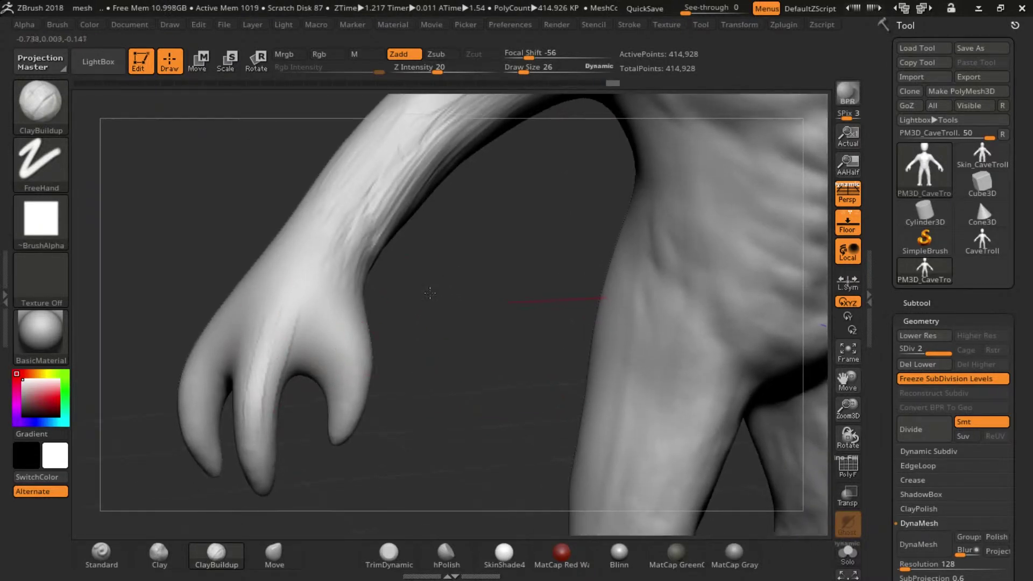
Step: Build up the middle finger, the web beside it and the thumb with ClayBuildup strokes
right_click_drag(426, 288, 265, 280, "ctrl")
mouse_move(263, 282)
left_mouse_down()
mouse_move(255, 344)
mouse_move(272, 381)
left_mouse_up()
mouse_move(537, 258)
right_mouse_down()
mouse_move(574, 332)
mouse_move(372, 301)
right_mouse_up()
mouse_move(371, 301)
left_mouse_down()
mouse_move(339, 415)
mouse_move(397, 224)
mouse_move(376, 215)
left_mouse_up()
mouse_move(376, 215)
right_mouse_down()
mouse_move(316, 405)
mouse_move(334, 415)
right_mouse_up()
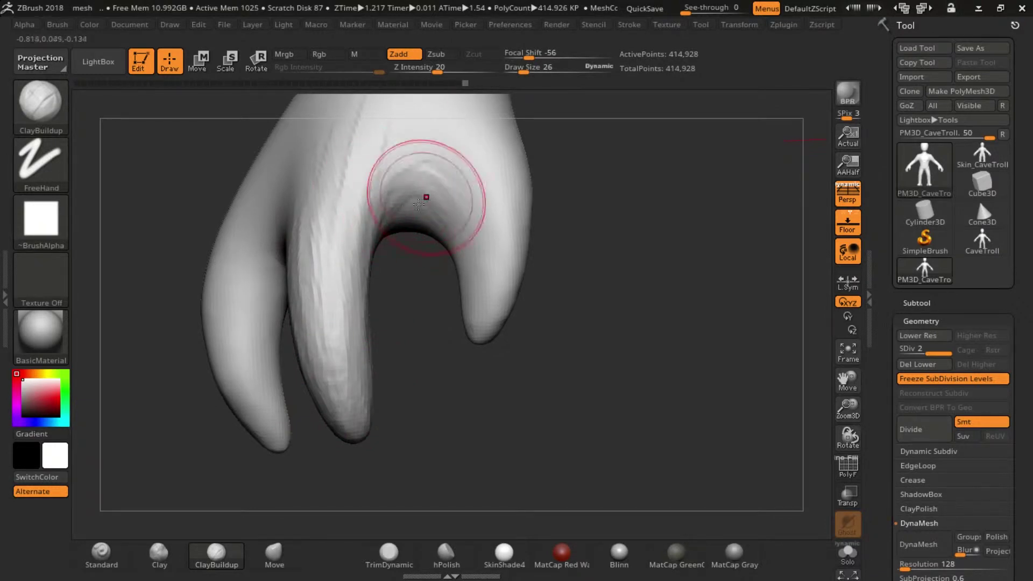
right_click_drag(445, 125, 433, 338)
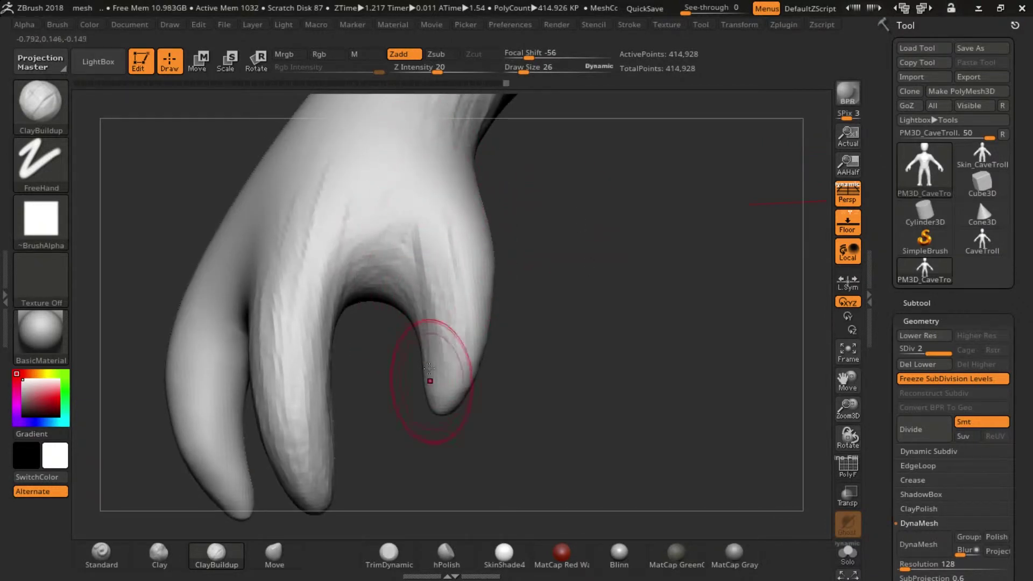
right_click_drag(651, 293, 447, 311)
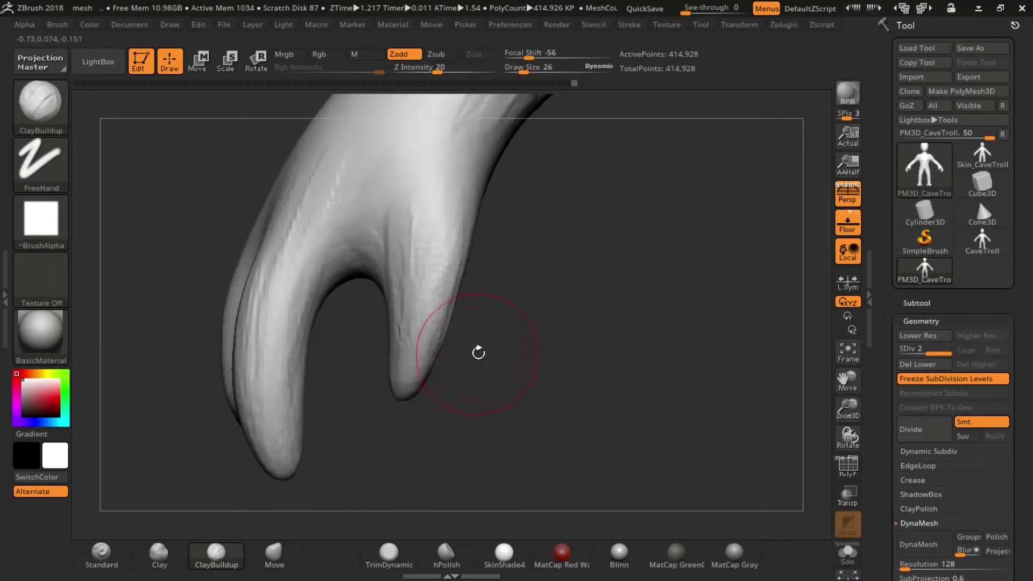
Step: Set the draw size to 8 and refine the thumb and the web at its base
type("s8")
key("Return")
mouse_move(414, 291)
left_mouse_down()
mouse_move(438, 272)
mouse_move(409, 264)
mouse_move(415, 290)
left_mouse_up()
left_click_drag(390, 202, 382, 232)
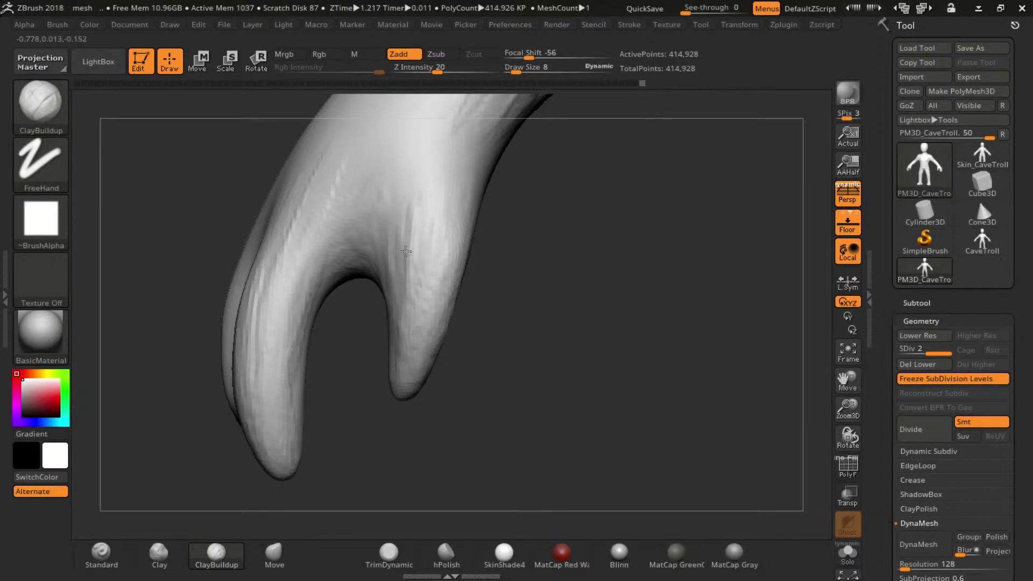
left_click_drag(391, 297, 477, 165)
Step: Build up the knuckles and lengths of the outer and middle fingers with ClayBuildup from the hand's outer side
right_click_drag(440, 353, 447, 205)
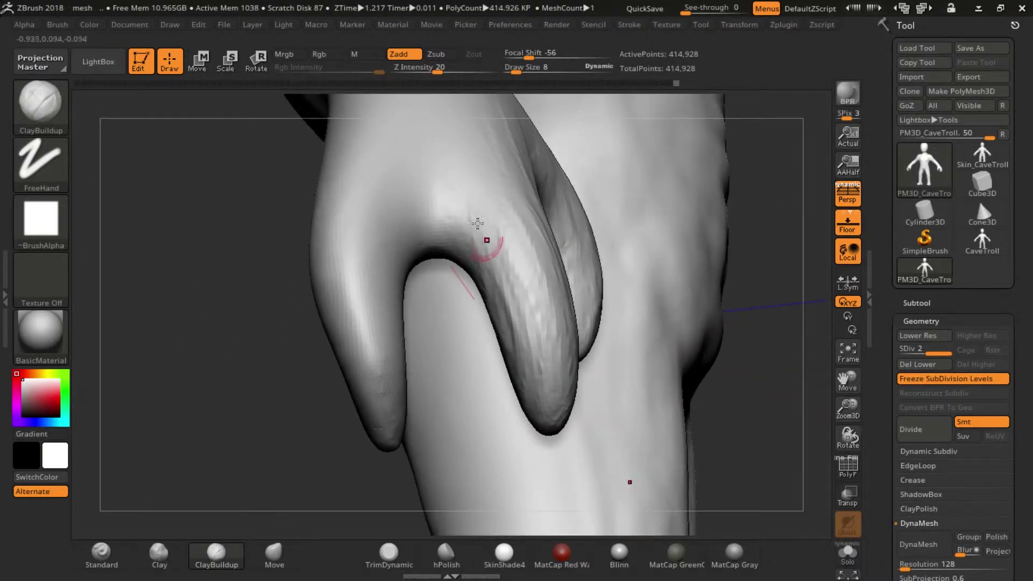
key("s")
mouse_move(374, 327)
left_mouse_down()
mouse_move(390, 264)
mouse_move(393, 439)
left_mouse_up()
mouse_move(376, 400)
left_mouse_down()
mouse_move(328, 247)
mouse_move(403, 185)
mouse_move(385, 386)
mouse_move(393, 434)
left_mouse_up()
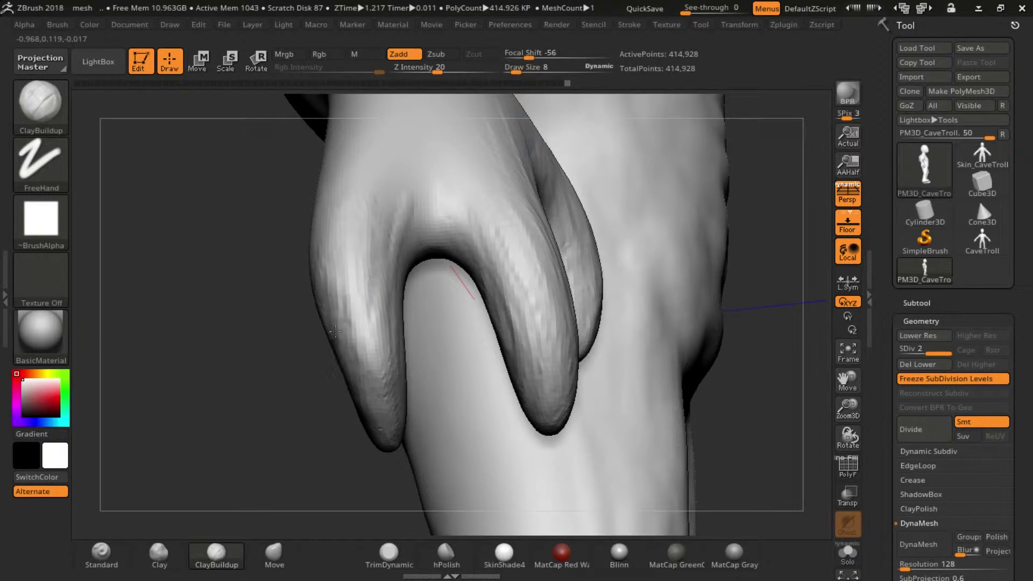
mouse_move(321, 321)
left_mouse_down()
mouse_move(331, 288)
mouse_move(338, 349)
mouse_move(411, 204)
left_mouse_up()
mouse_move(364, 337)
left_mouse_down()
mouse_move(358, 416)
mouse_move(374, 385)
mouse_move(476, 326)
left_mouse_up()
key("shift")
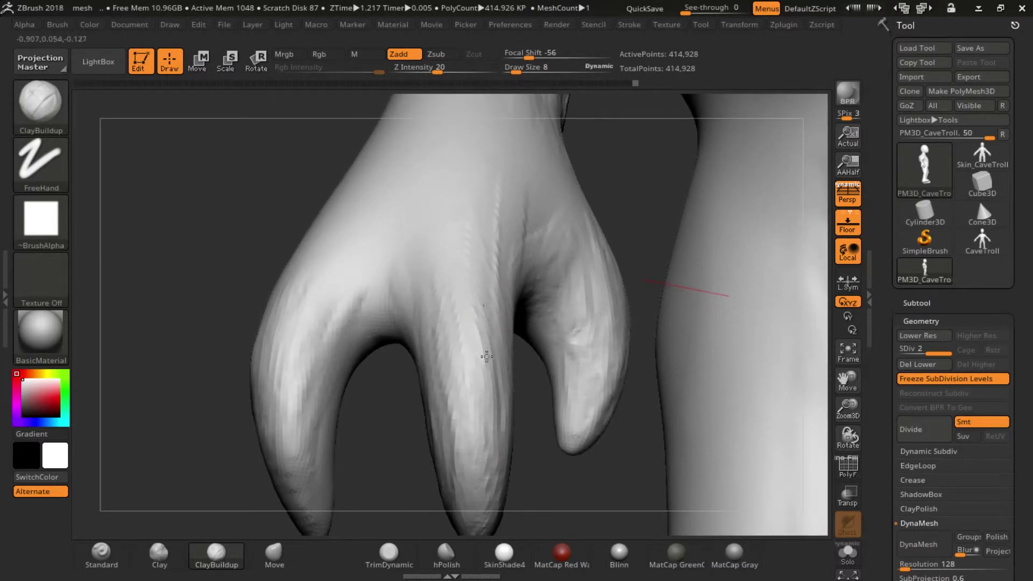
Step: Drop the mesh to its lowest subdivision level, remesh it at DynaMesh resolution 648 and subdivide it to level 2
left_click_drag(369, 415, 425, 438, "ctrl")
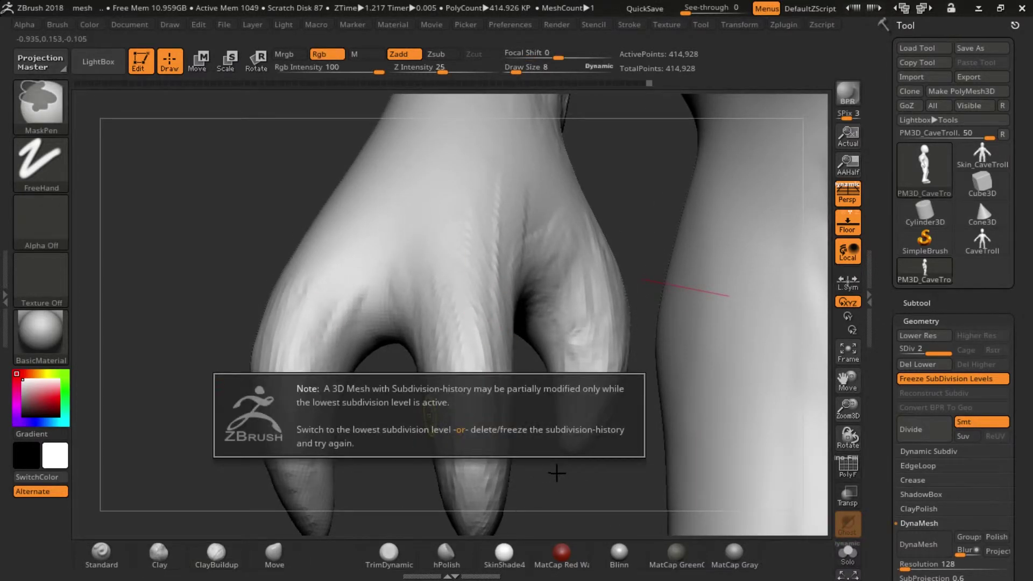
left_click(530, 442, "ctrl")
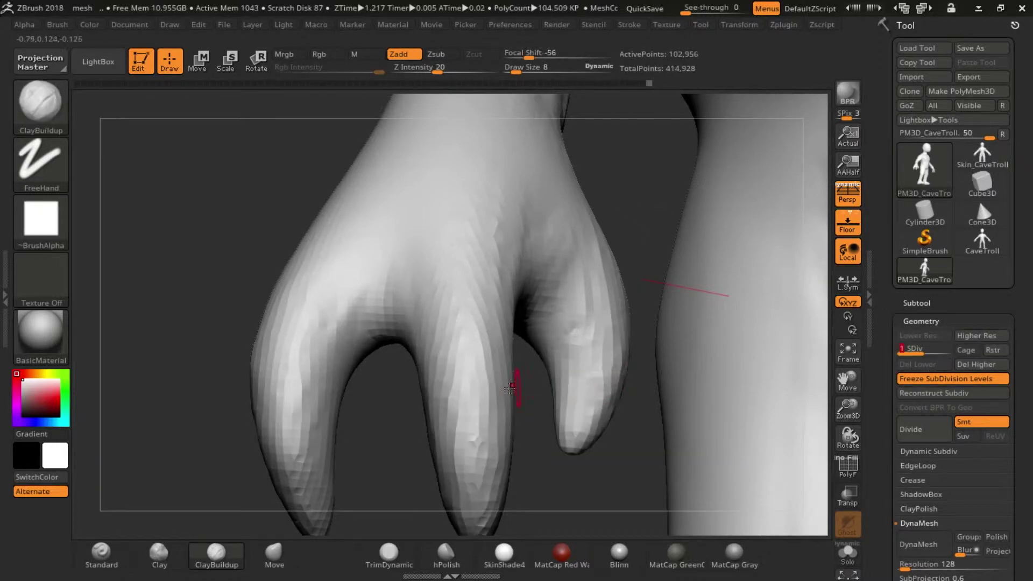
key("shift+d")
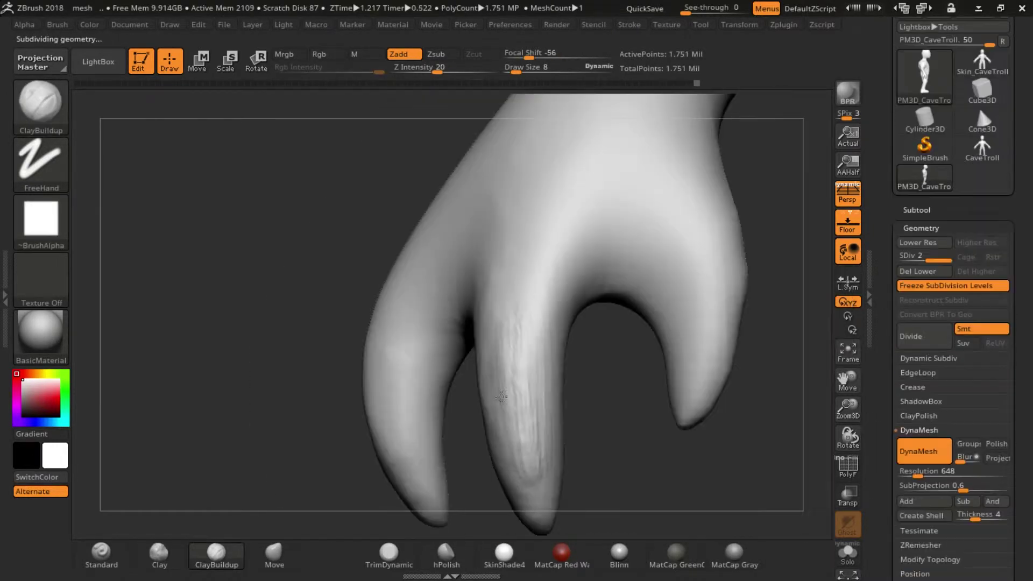
Step: Build up the length of the middle finger with ClayBuildup and smooth its surface up to the knuckle
left_click_drag(534, 434, 526, 488)
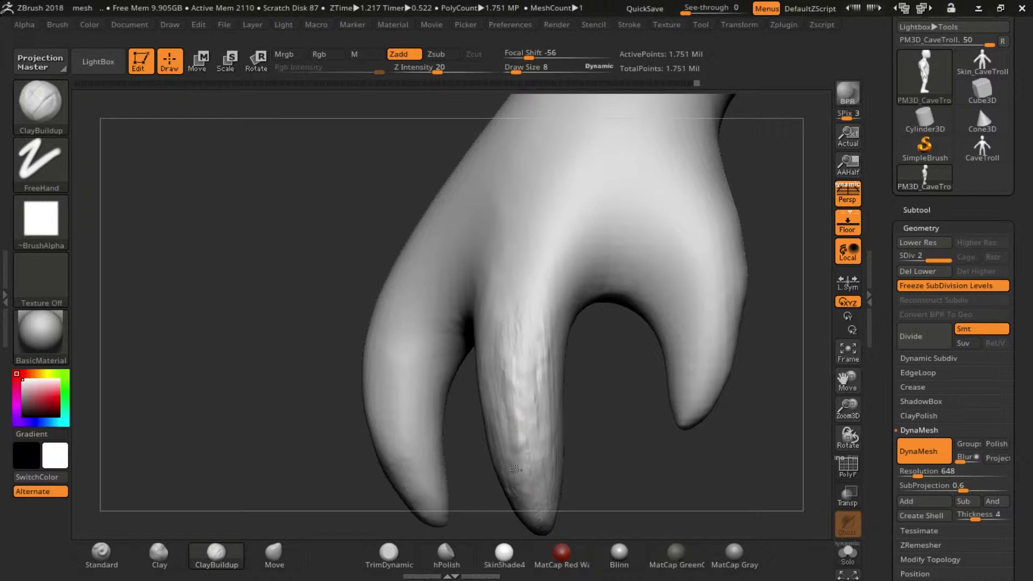
right_click_drag(584, 237, 555, 440)
key("shift")
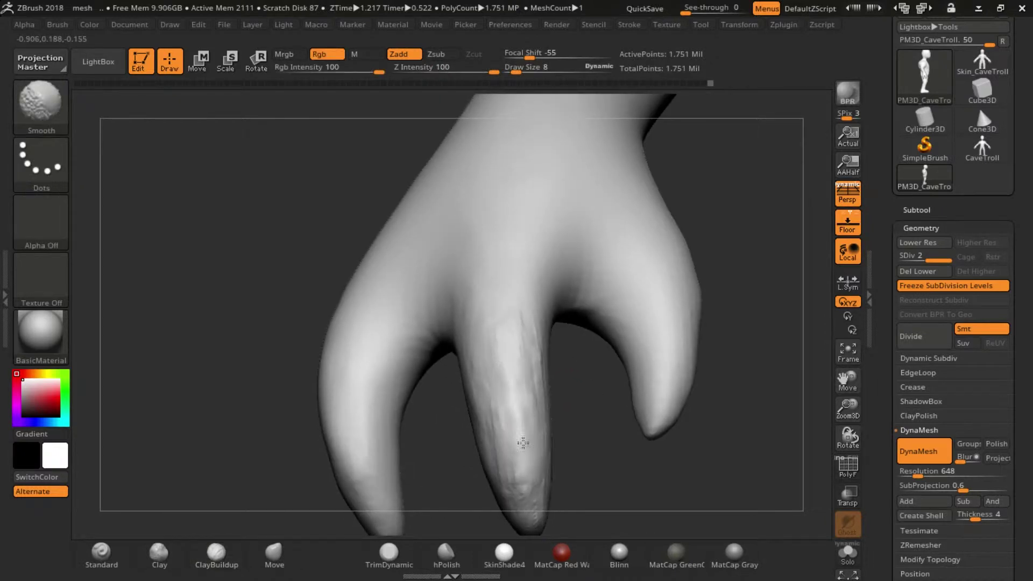
left_click_drag(485, 326, 530, 318)
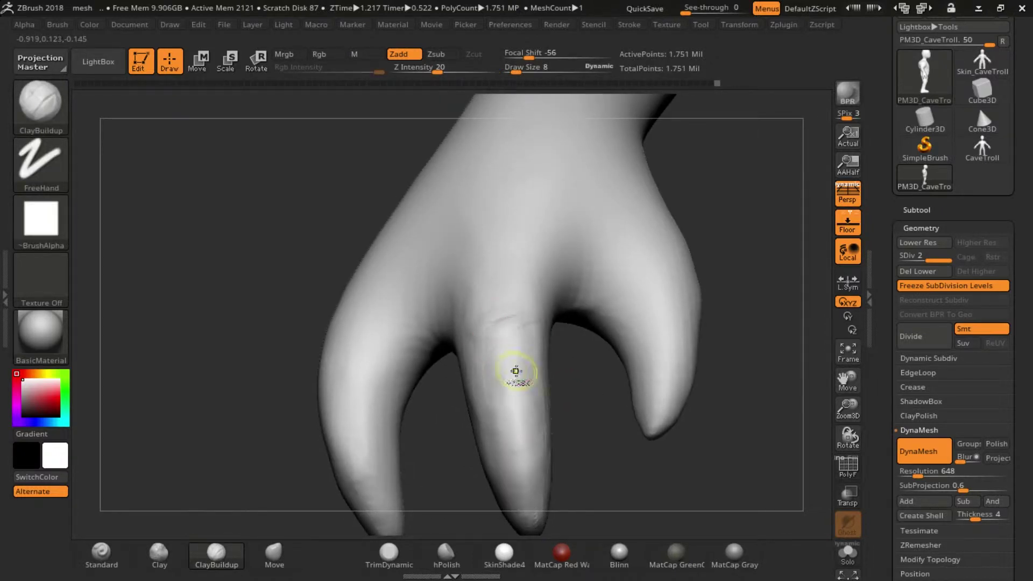
key("ctrl")
mouse_move(535, 411)
right_mouse_down()
mouse_move(525, 374)
mouse_move(502, 412)
mouse_move(634, 372)
mouse_move(472, 428)
mouse_move(531, 392)
right_mouse_up()
Step: Enlarge the draw size and build up vertical muscle forms on the front of the thighs
key("s")
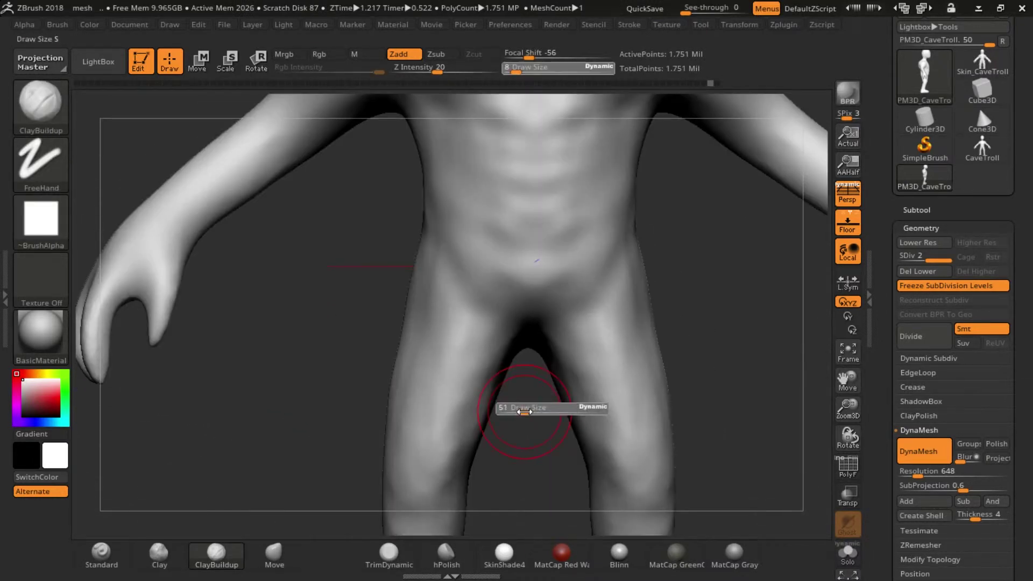
left_click_drag(530, 406, 536, 406)
left_click_drag(446, 296, 427, 431)
left_click_drag(425, 323, 431, 431)
mouse_move(530, 419)
right_mouse_down()
mouse_move(624, 395)
mouse_move(613, 408)
right_mouse_up()
Step: Define the lower edges of the pectorals and the vertical neck muscles with ClayBuildup at draw size 26
left_click_drag(503, 308, 559, 293)
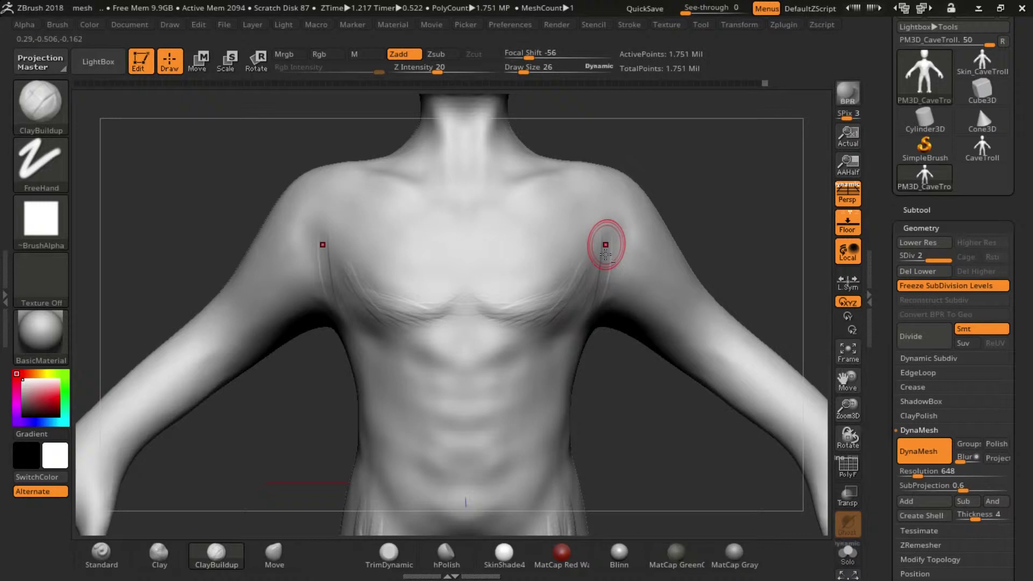
right_click_drag(713, 168, 534, 306)
mouse_move(519, 288)
left_mouse_down()
mouse_move(556, 273)
mouse_move(491, 268)
mouse_move(479, 216)
left_mouse_up()
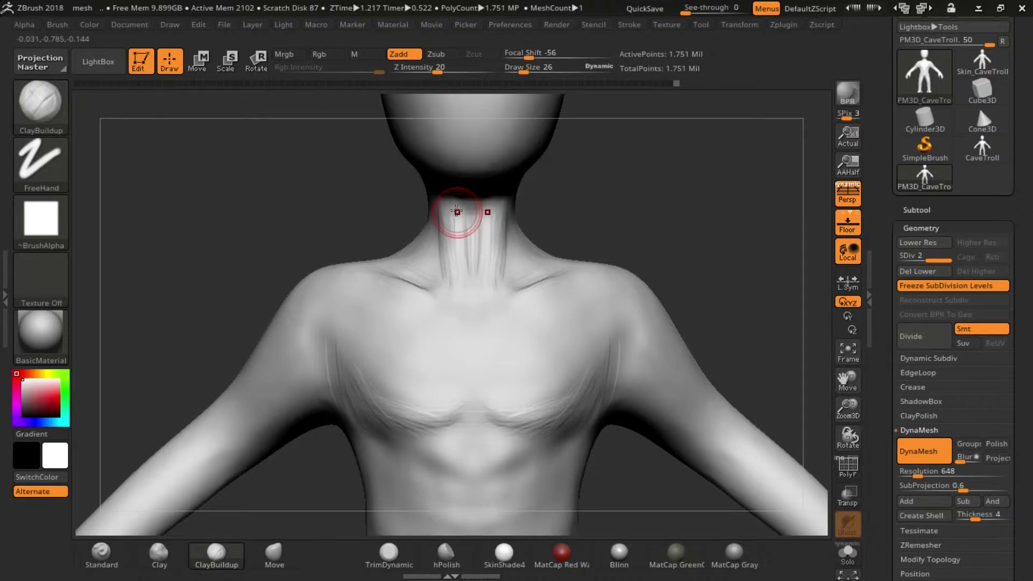
Step: Set the draw size to 39 and fill out the pectorals across the chest and along their lower edge
key("s")
left_click_drag(444, 376, 455, 377)
mouse_move(375, 394)
left_mouse_down()
mouse_move(375, 416)
mouse_move(469, 410)
left_mouse_up()
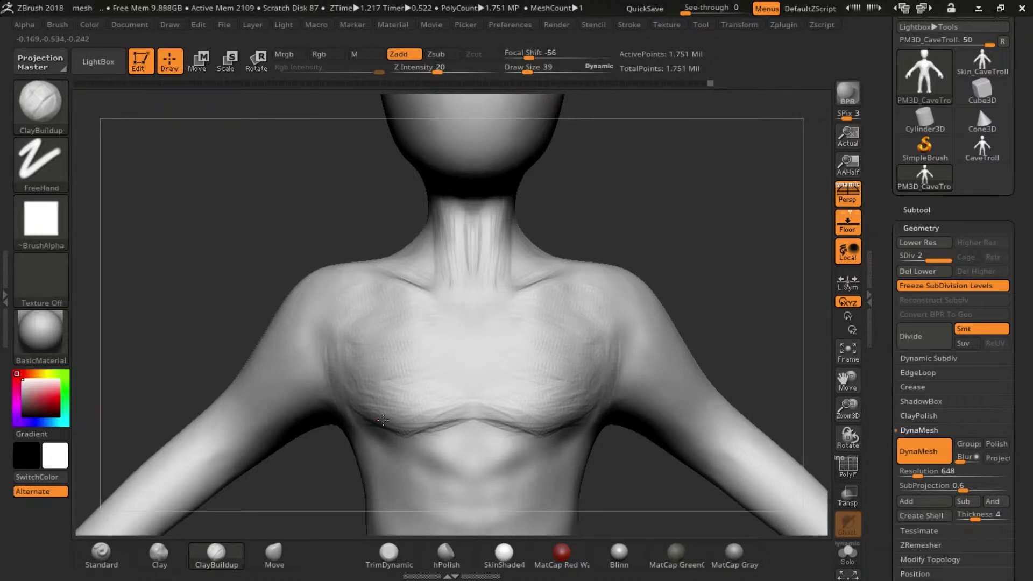
mouse_move(404, 424)
left_mouse_down()
mouse_move(453, 431)
mouse_move(434, 401)
mouse_move(461, 422)
mouse_move(433, 406)
left_mouse_up()
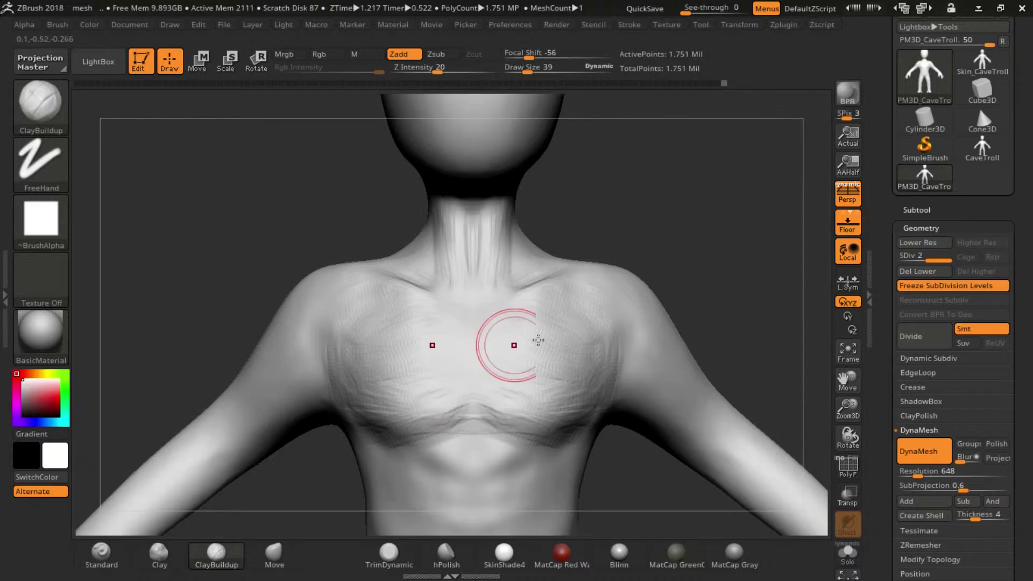
left_click_drag(632, 452, 618, 425)
mouse_move(461, 337)
left_mouse_down()
mouse_move(405, 369)
mouse_move(409, 400)
left_mouse_up()
Step: Sculpt angled muscle ridges down the ribs and abdomen, lowering the Z Intensity to 15
mouse_move(478, 391)
left_mouse_down()
mouse_move(414, 425)
mouse_move(461, 445)
mouse_move(434, 489)
left_mouse_up()
mouse_move(576, 403)
left_mouse_down("alt")
mouse_move(553, 359)
mouse_move(552, 226)
mouse_move(554, 323)
left_mouse_up("alt")
mouse_move(473, 339)
left_mouse_down()
mouse_move(417, 377)
mouse_move(419, 362)
left_mouse_up()
left_click_drag(437, 69, 432, 69)
mouse_move(471, 358)
left_mouse_down()
mouse_move(436, 409)
mouse_move(431, 398)
mouse_move(449, 479)
left_mouse_up()
left_click_drag(584, 324, 568, 206, "alt")
Step: Try a soft round alpha on the brush with a few strokes down the front of the thighs
left_click(40, 218)
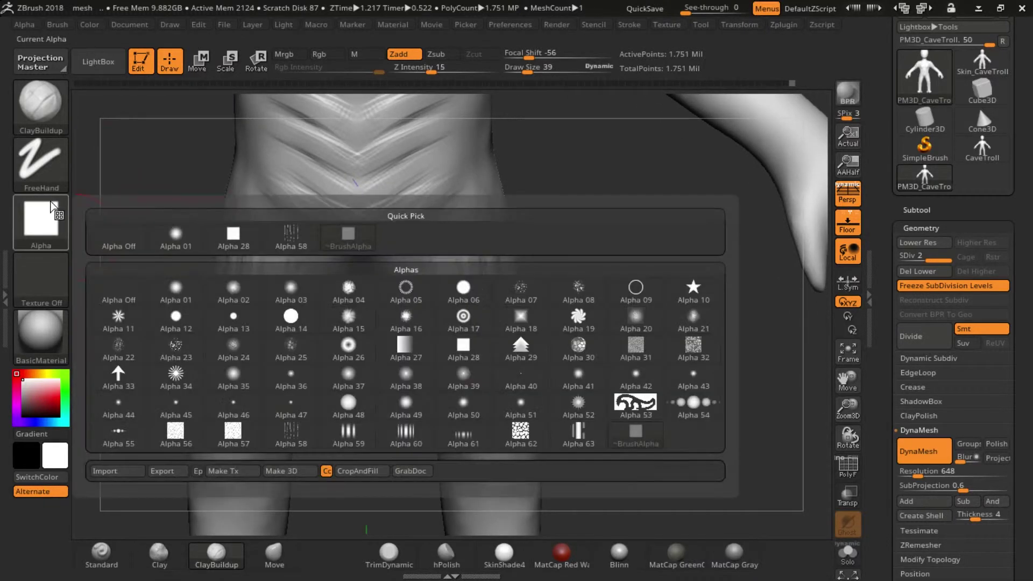
left_click(367, 319)
left_click_drag(457, 371, 463, 409, "shift")
left_click_drag(431, 312, 436, 403, "shift")
mouse_move(479, 306)
left_mouse_down("shift")
mouse_move(479, 376)
mouse_move(503, 393)
left_mouse_up("shift")
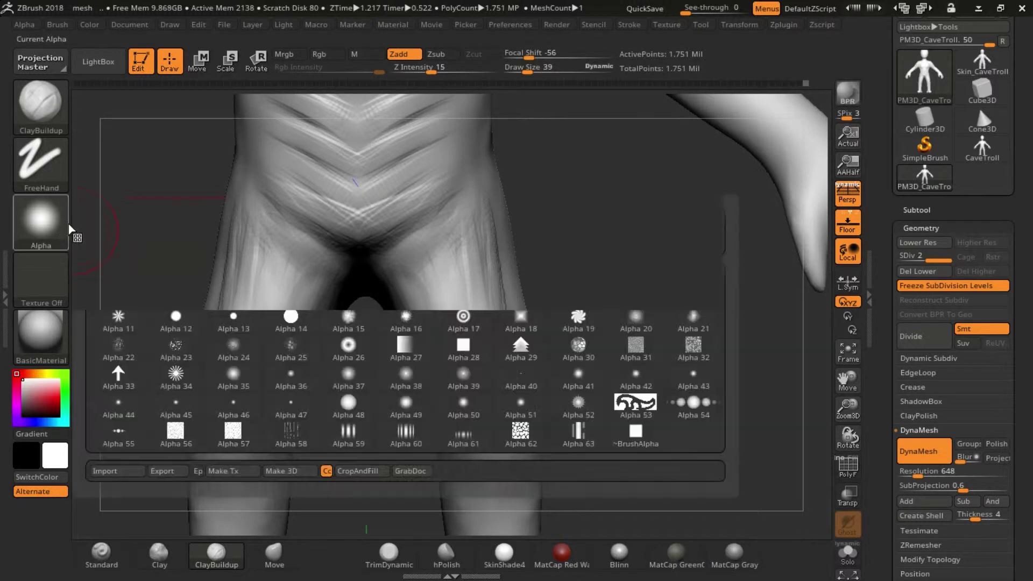
Step: Set the brush alpha to Alpha 28 and undo the trial strokes on the thighs
left_click(41, 218)
left_click(233, 236)
key("ctrl+z")
key("ctrl+z")
key("ctrl+z")
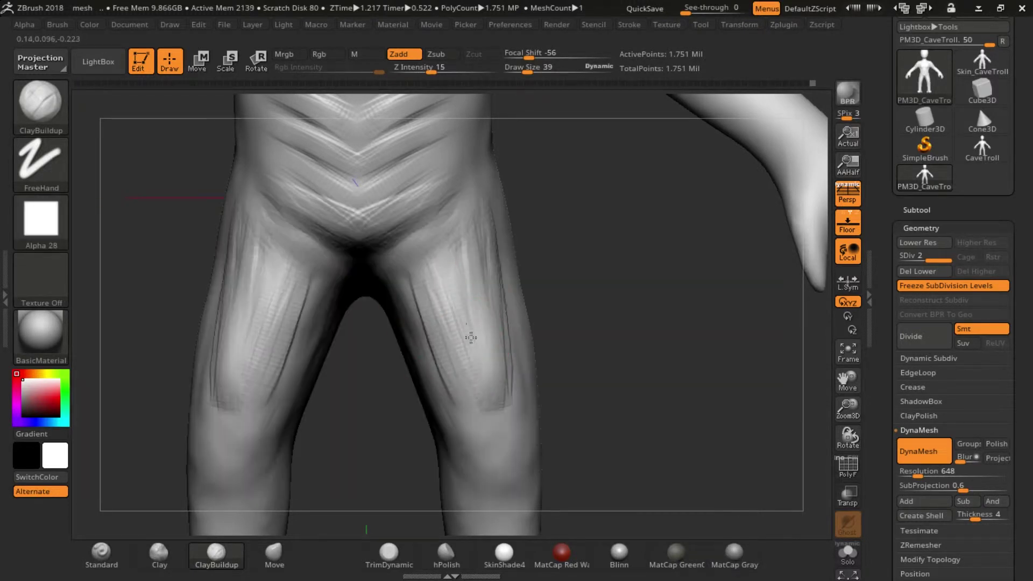
Step: Layer long vertical ClayBuildup strokes over the front and outer side of the thighs
left_click_drag(596, 260, 514, 385)
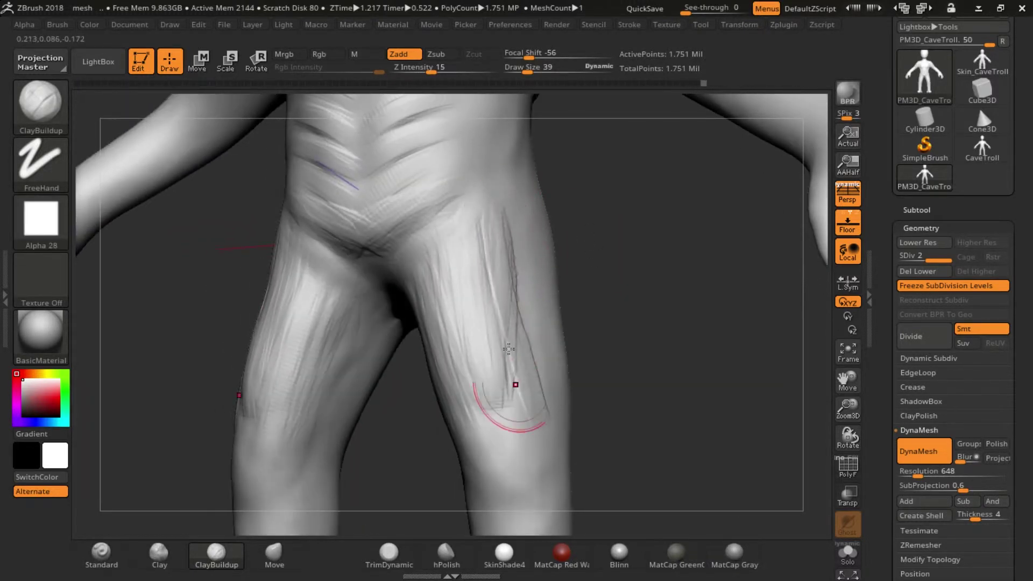
left_click_drag(532, 218, 546, 385)
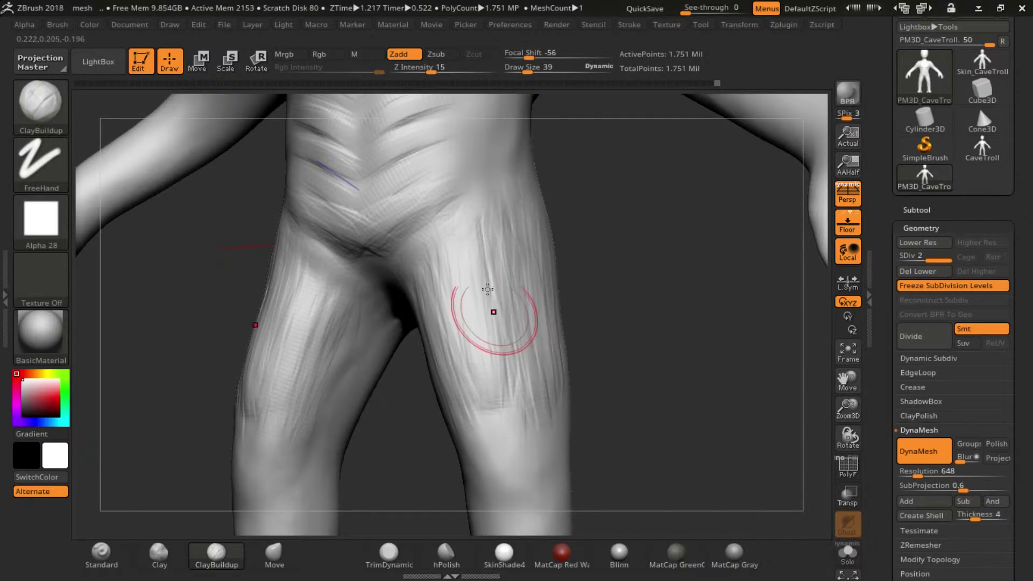
left_click_drag(485, 292, 500, 350)
Step: Build up the kneecaps and the folds beneath them, blending them into the lower thighs
left_click_drag(640, 348, 627, 200)
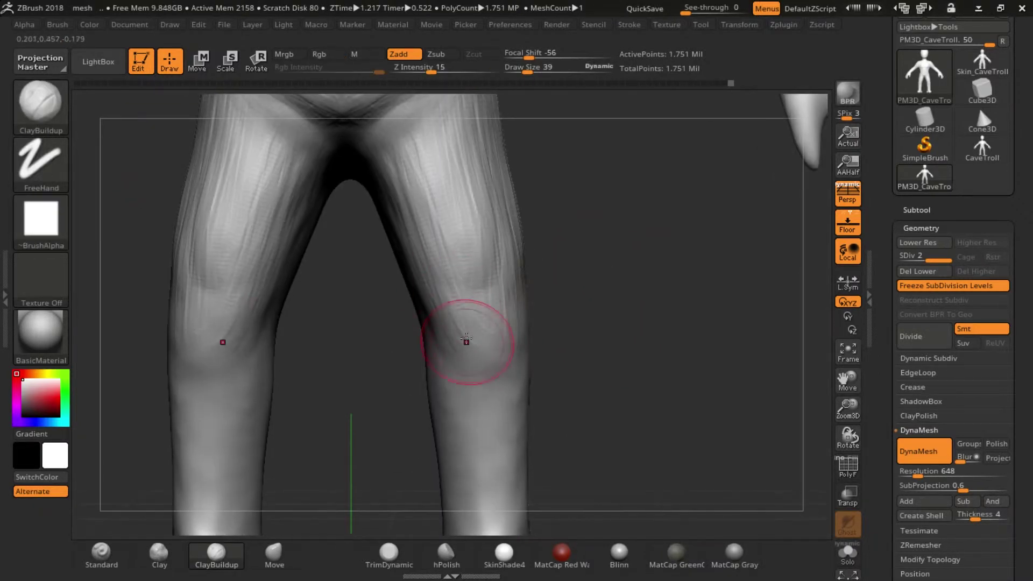
mouse_move(488, 252)
left_mouse_down()
mouse_move(482, 336)
mouse_move(507, 363)
left_mouse_up()
left_click_drag(451, 390, 414, 245, "alt")
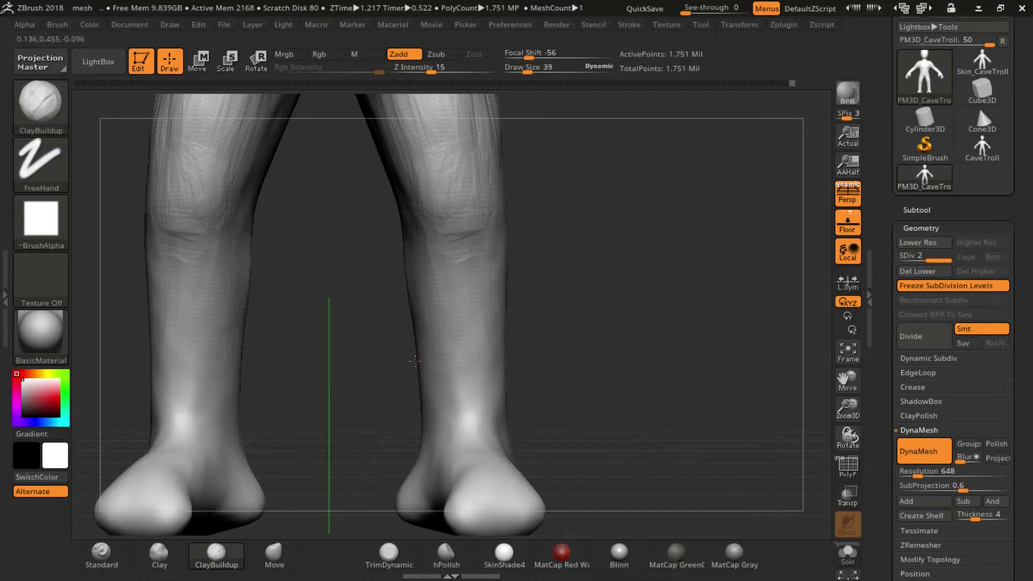
Step: Add clay along the shins and the front of the ankles, continuing round to the back of the ankle
mouse_move(498, 313)
right_mouse_down()
mouse_move(405, 272)
mouse_move(508, 392)
mouse_move(560, 369)
mouse_move(483, 351)
mouse_move(498, 365)
mouse_move(487, 355)
mouse_move(563, 315)
mouse_move(494, 322)
right_mouse_up()
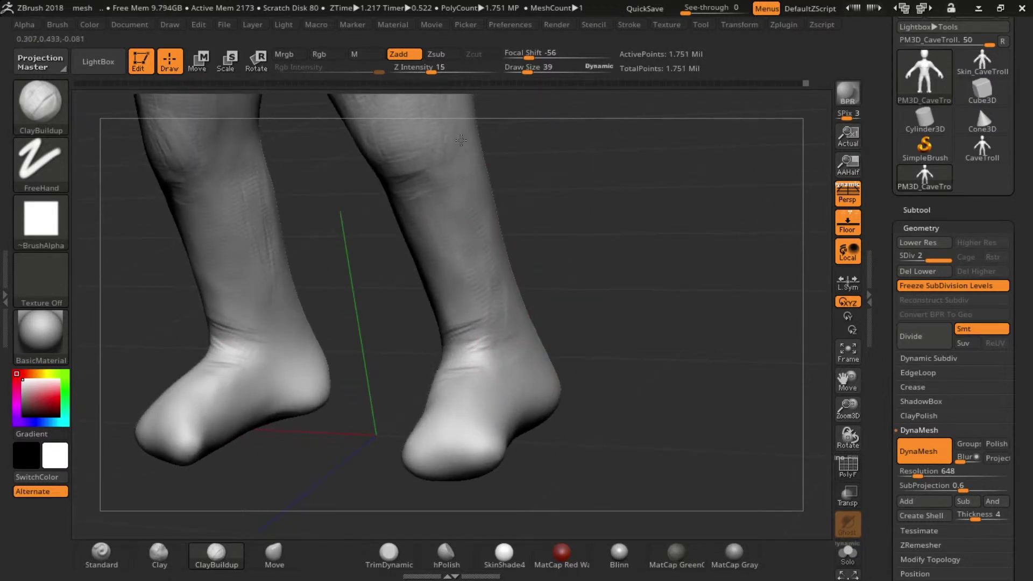
mouse_move(476, 186)
right_mouse_down()
mouse_move(553, 299)
mouse_move(627, 323)
mouse_move(532, 319)
right_mouse_up()
left_click_drag(531, 319, 527, 317)
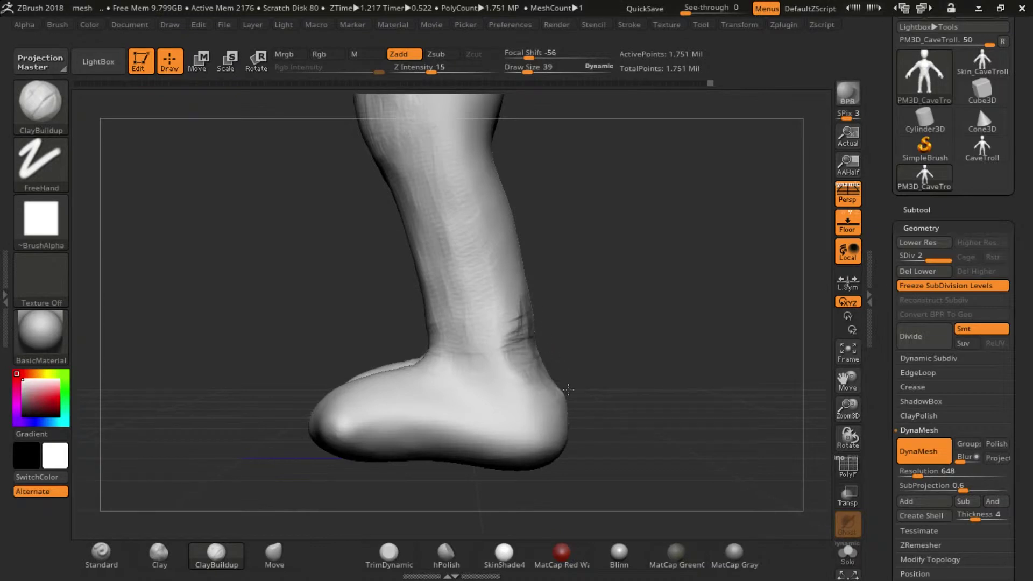
Step: Build up the back of the ankles and round out the heels with ClayBuildup strokes
mouse_move(552, 360)
right_mouse_down()
mouse_move(581, 370)
mouse_move(477, 345)
mouse_move(454, 376)
right_mouse_up()
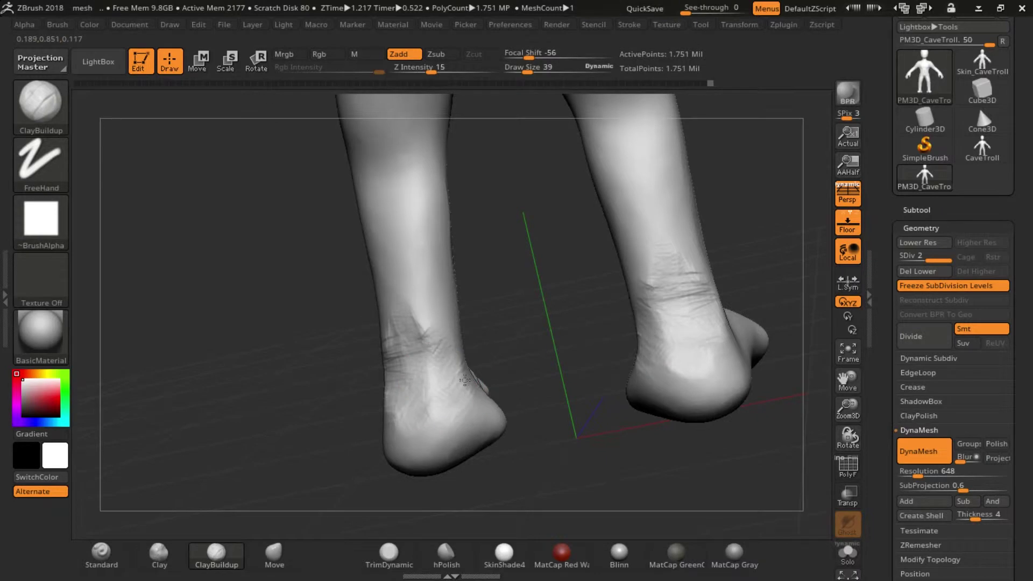
right_click_drag(386, 422, 421, 404)
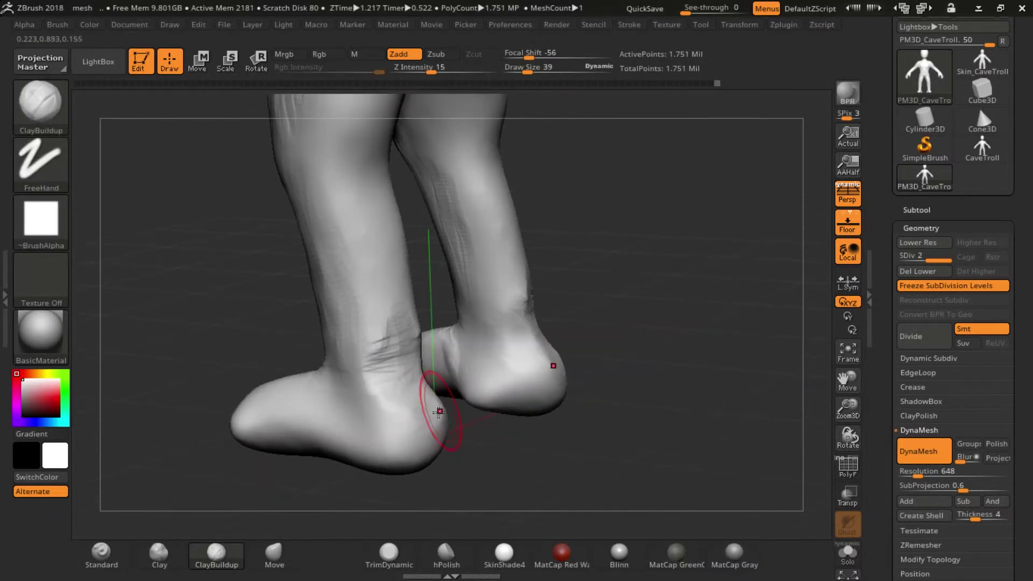
right_click_drag(428, 426, 486, 437)
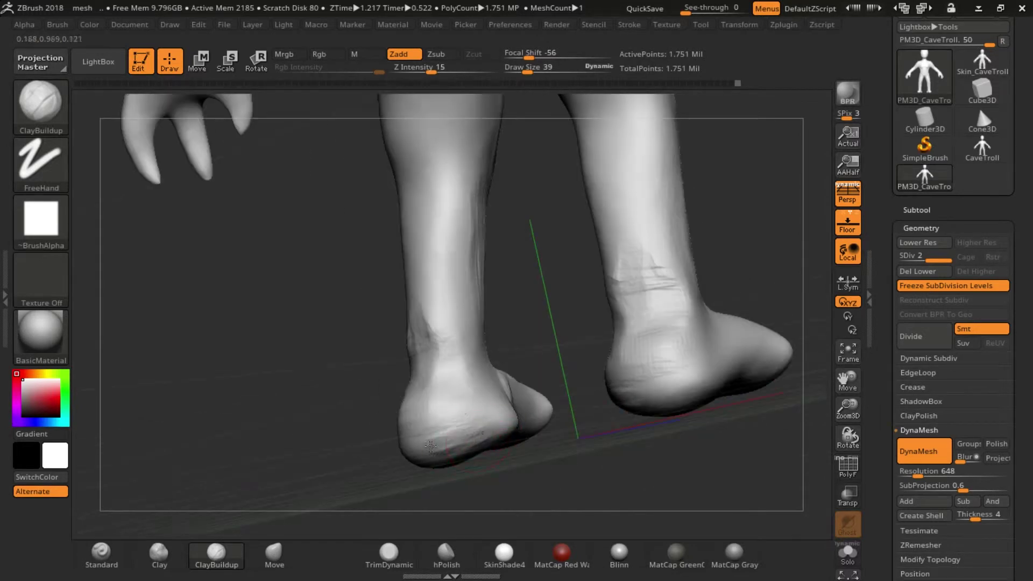
left_click_drag(418, 436, 452, 430)
right_click_drag(492, 421, 473, 444)
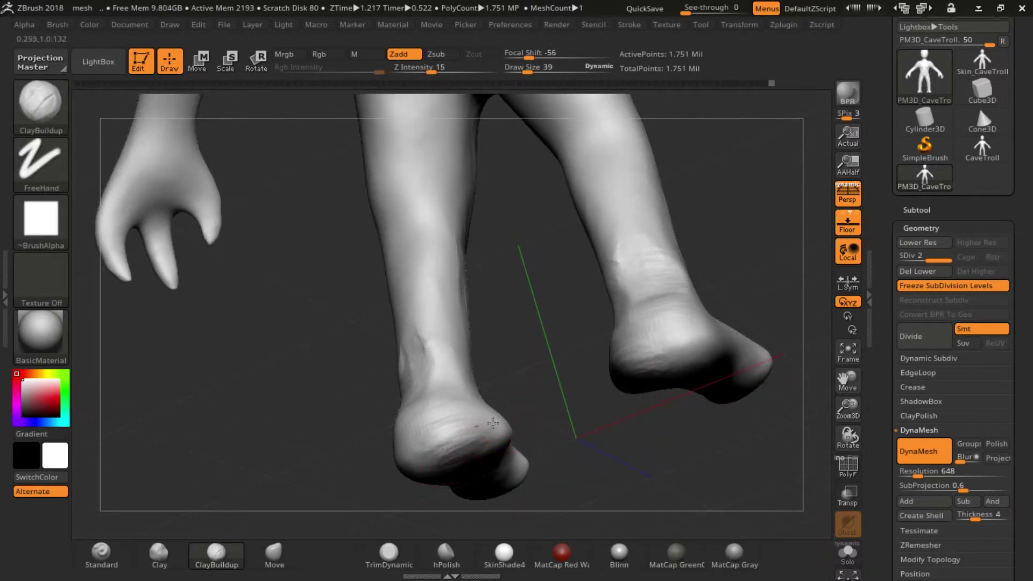
right_click_drag(457, 436, 415, 331)
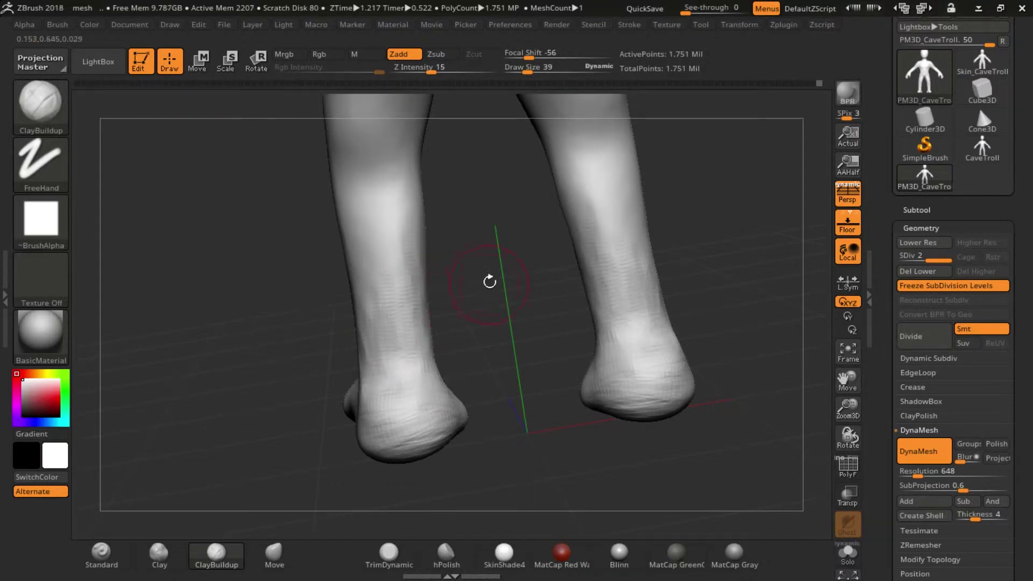
Step: Fill out the calves with long vertical strokes from below the back of the knee to the ankle
right_click_drag(490, 281, 381, 300, "ctrl")
mouse_move(406, 309)
left_mouse_down()
mouse_move(401, 371)
mouse_move(431, 415)
mouse_move(414, 403)
mouse_move(392, 436)
left_mouse_up()
mouse_move(386, 355)
left_mouse_down()
mouse_move(385, 463)
mouse_move(409, 425)
left_mouse_up()
left_click_drag(366, 334, 365, 379)
mouse_move(425, 435)
left_mouse_down()
mouse_move(410, 272)
mouse_move(433, 285)
mouse_move(364, 277)
left_mouse_up()
left_click_drag(392, 409, 398, 402)
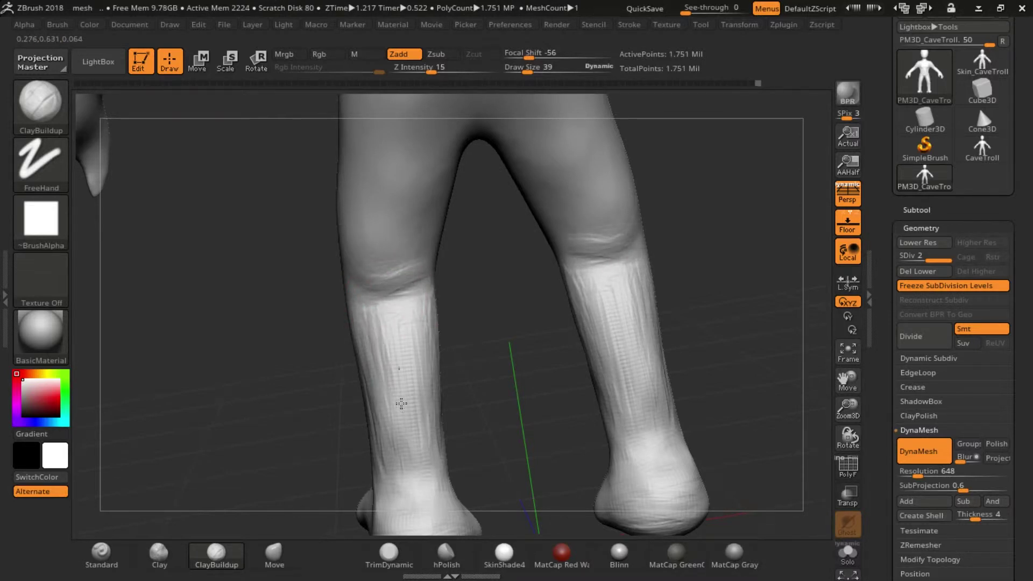
Step: Thicken the sides of the calves and blend them down into the ankles and heels
left_click_drag(380, 450, 513, 306)
left_click_drag(529, 360, 504, 321)
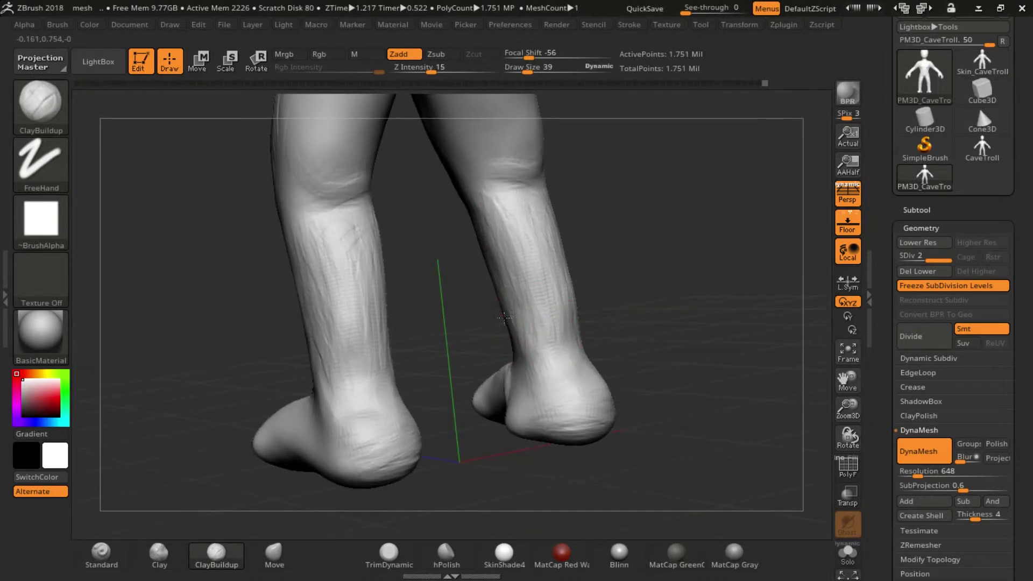
right_click_drag(560, 300, 564, 309)
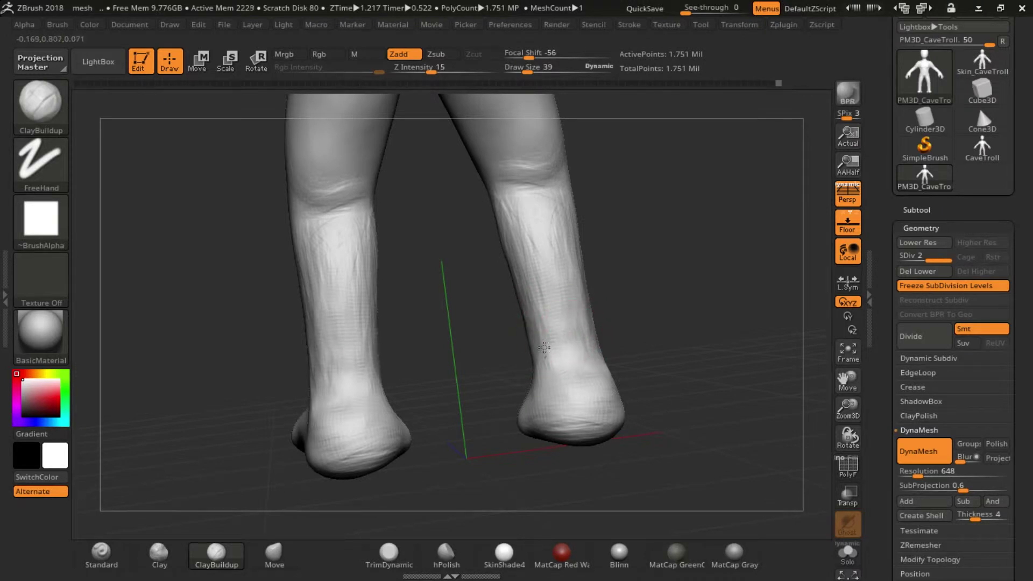
left_click_drag(434, 383, 435, 332)
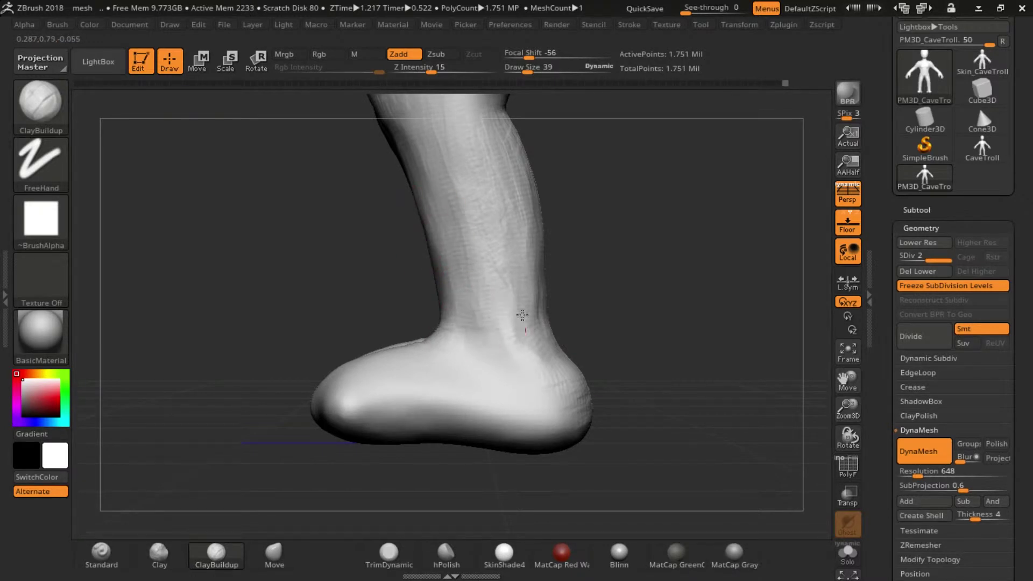
Step: Build up the front and inner side of the shins between the knees and the feet
left_click_drag(565, 334, 472, 366)
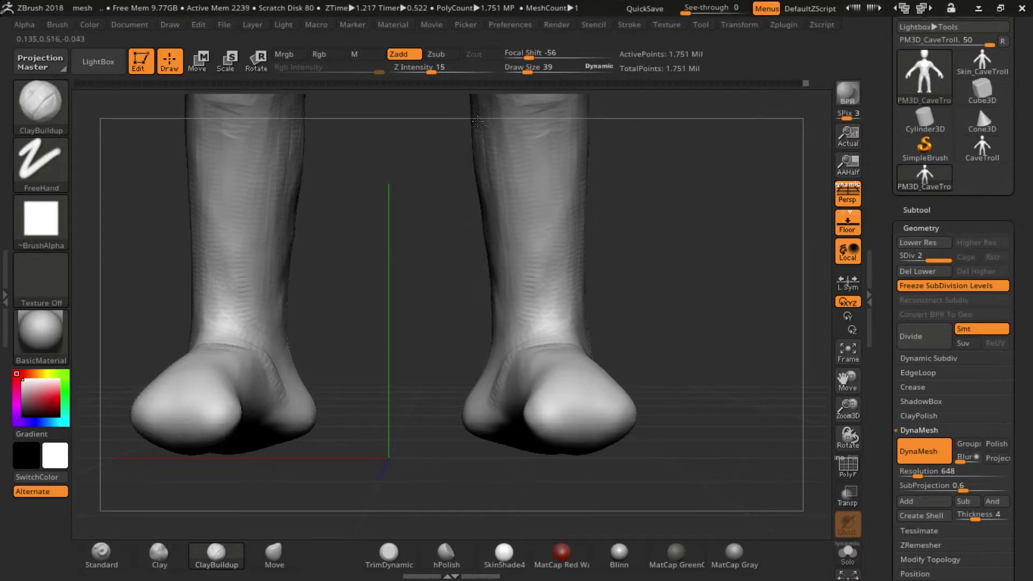
left_click_drag(631, 219, 554, 242, "alt")
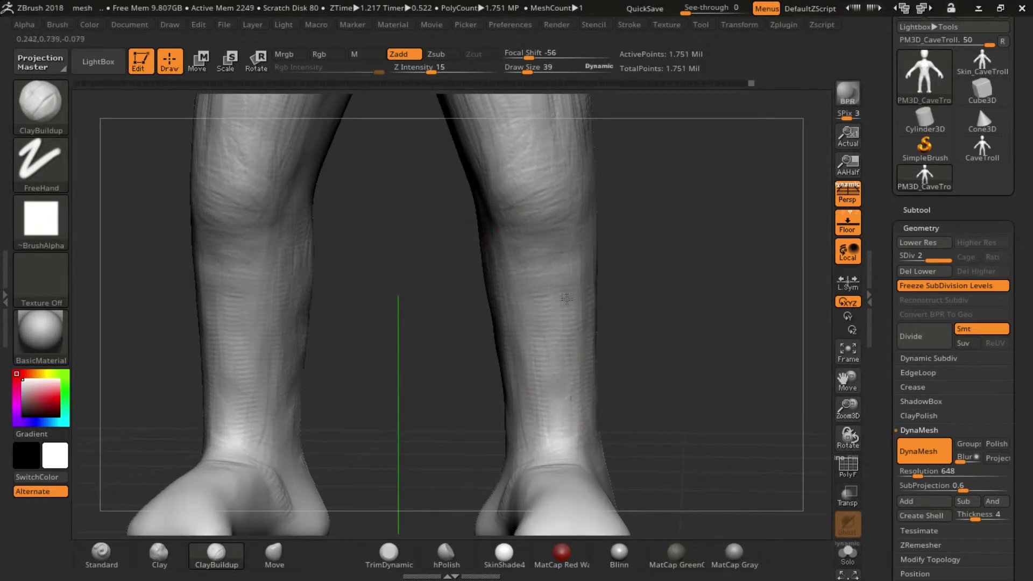
left_click_drag(527, 415, 578, 277)
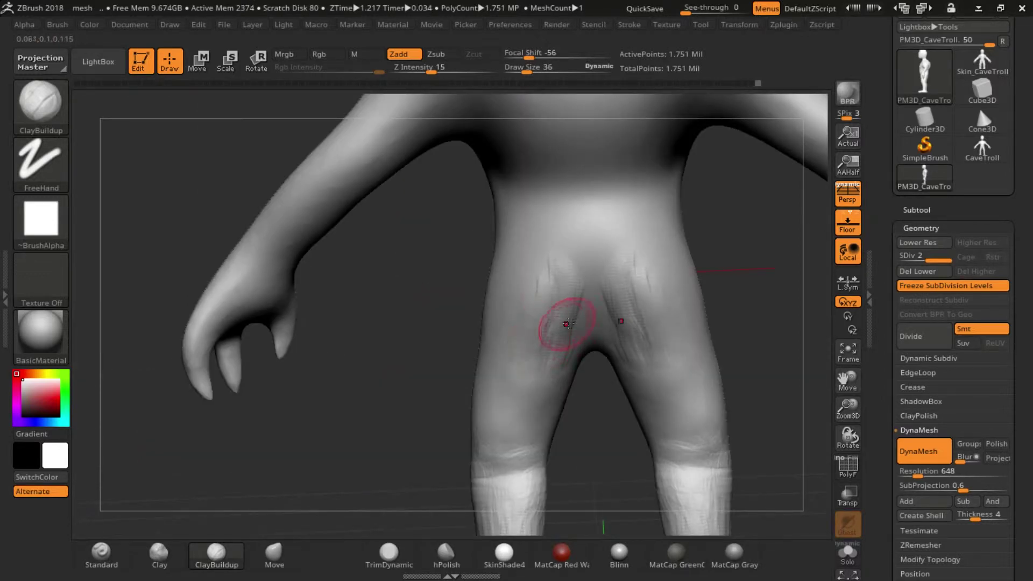
Step: Set the draw size to 62 and build up the buttocks and the backs of the thighs down to the knees
mouse_move(566, 324)
left_mouse_down()
mouse_move(557, 269)
mouse_move(560, 333)
mouse_move(570, 307)
mouse_move(506, 269)
left_mouse_up()
mouse_move(486, 322)
left_mouse_down()
mouse_move(483, 369)
mouse_move(516, 463)
mouse_move(565, 363)
mouse_move(584, 291)
left_mouse_up()
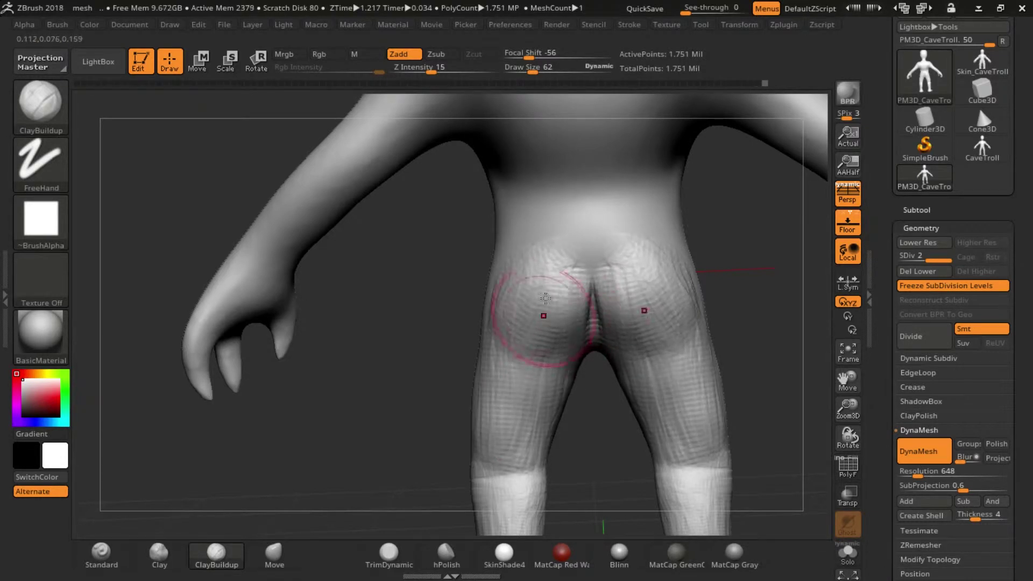
left_click_drag(488, 478, 531, 477)
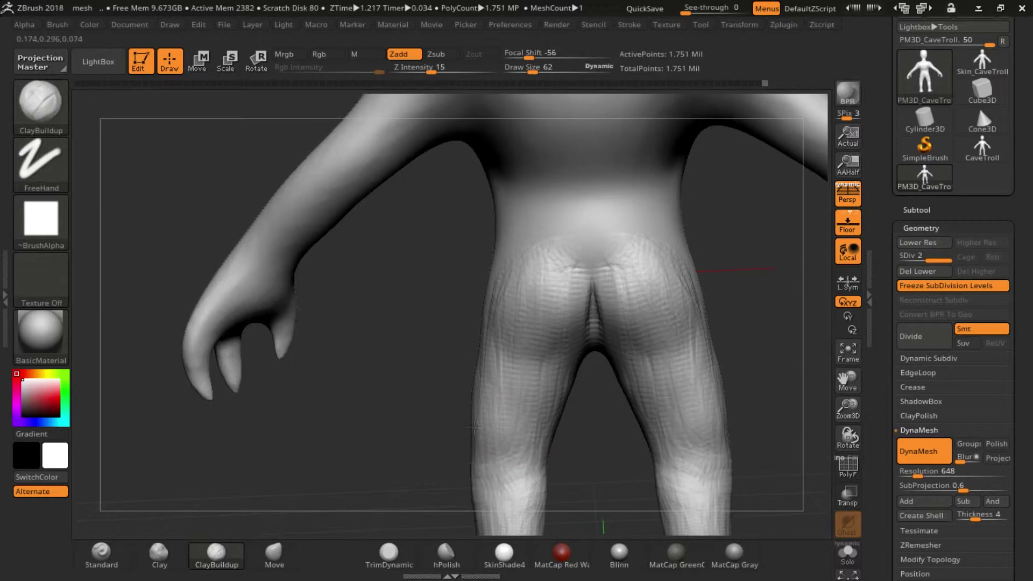
Step: Add vertical clay strokes over the outer hips and the outer sides of the thighs from behind
left_click_drag(475, 443, 465, 283)
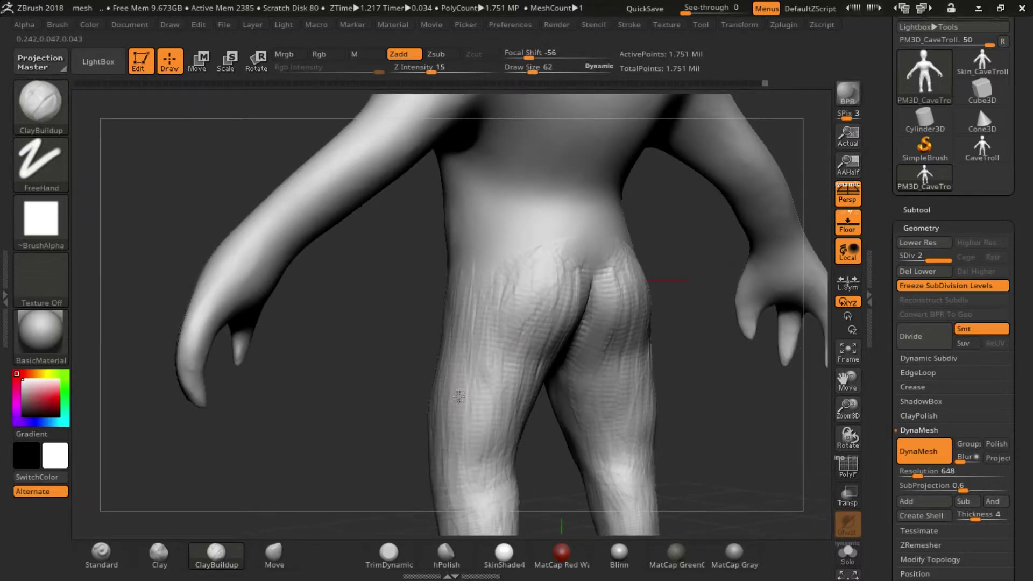
left_click_drag(483, 409, 560, 295)
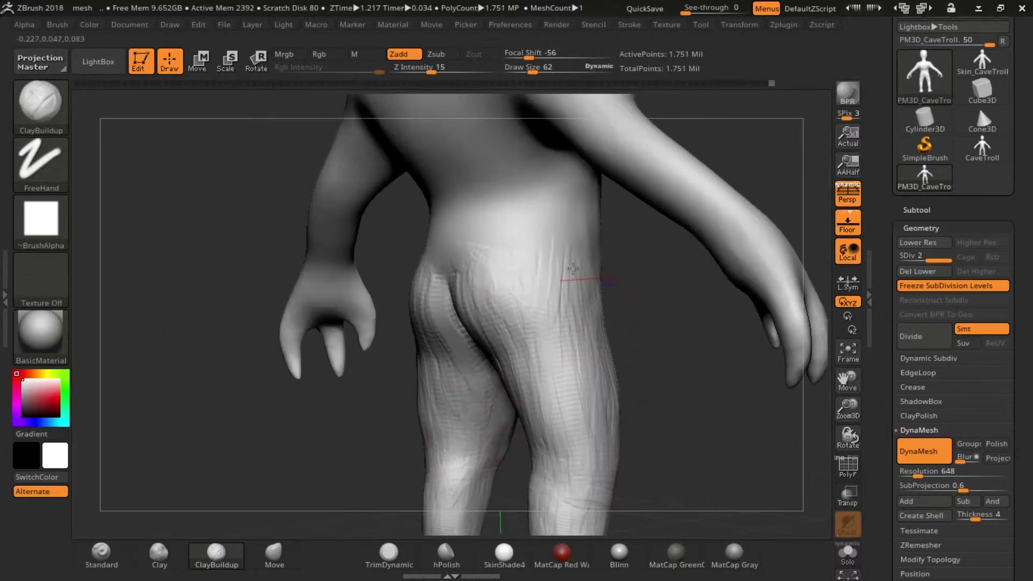
left_click_drag(461, 260, 467, 325)
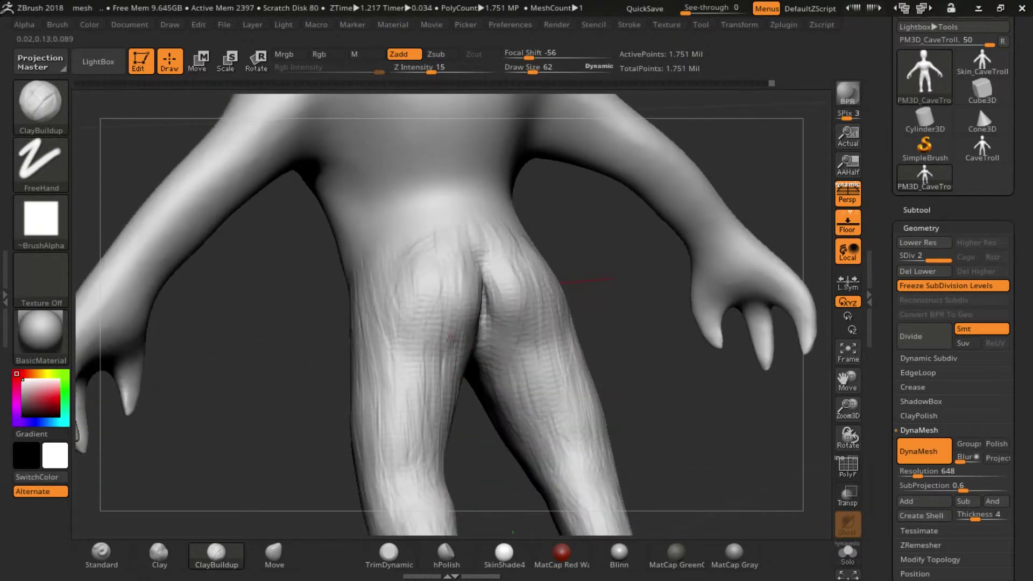
Step: Round out the lower buttocks and shape their transition into the backs of the thighs and the hips
left_click_drag(516, 264, 555, 357)
left_click_drag(449, 352, 404, 369)
left_click_drag(441, 309, 401, 371)
mouse_move(443, 339)
left_mouse_down()
mouse_move(387, 344)
mouse_move(443, 320)
mouse_move(379, 355)
left_mouse_up()
left_click_drag(376, 317, 441, 263)
left_click_drag(374, 453, 512, 241)
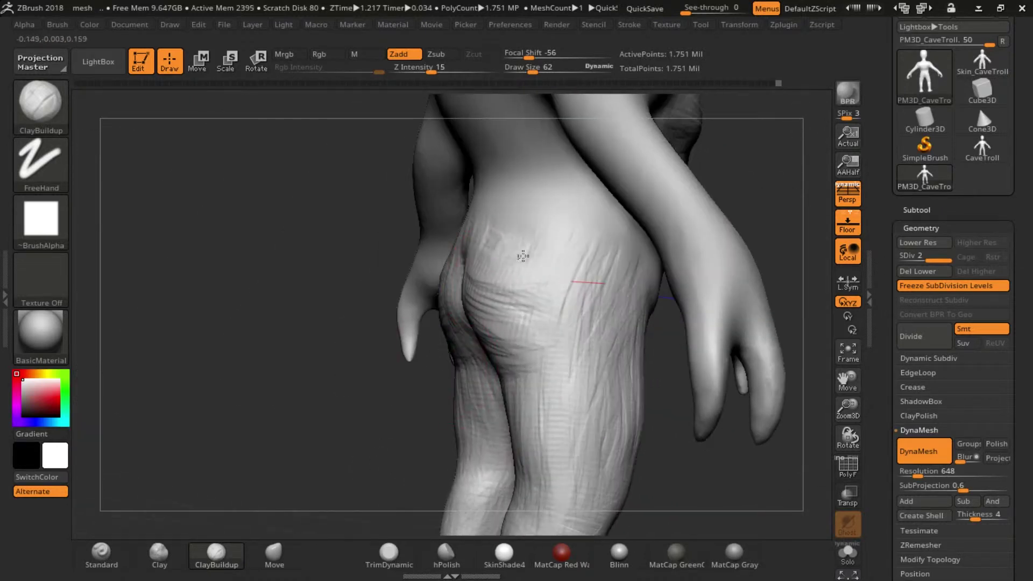
Step: Build up clay over the upper buttocks and the base of the spine, and fill in the crotch between the thighs
left_click_drag(476, 206, 498, 215)
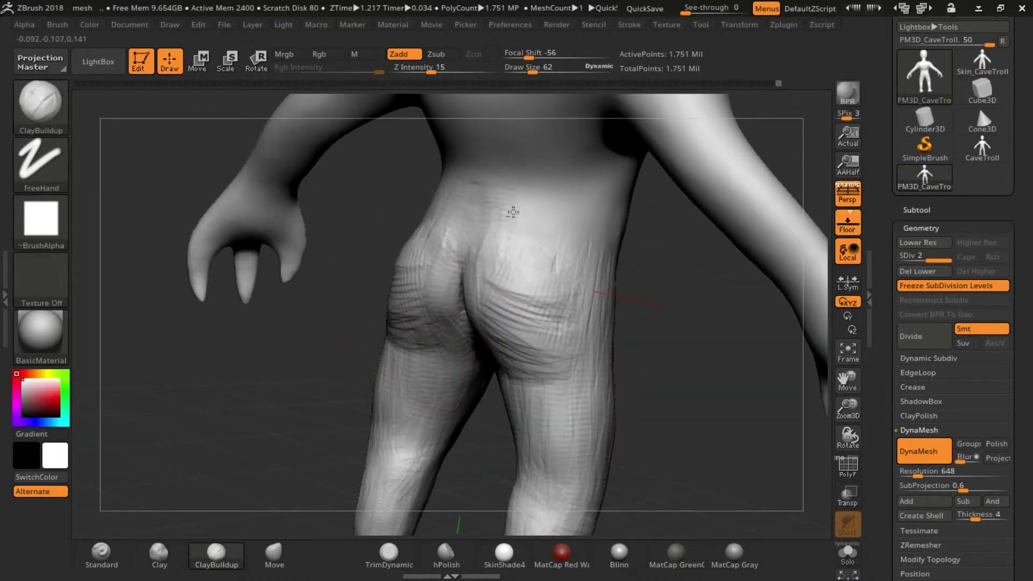
left_click_drag(550, 265, 460, 342)
left_click_drag(457, 377, 461, 369)
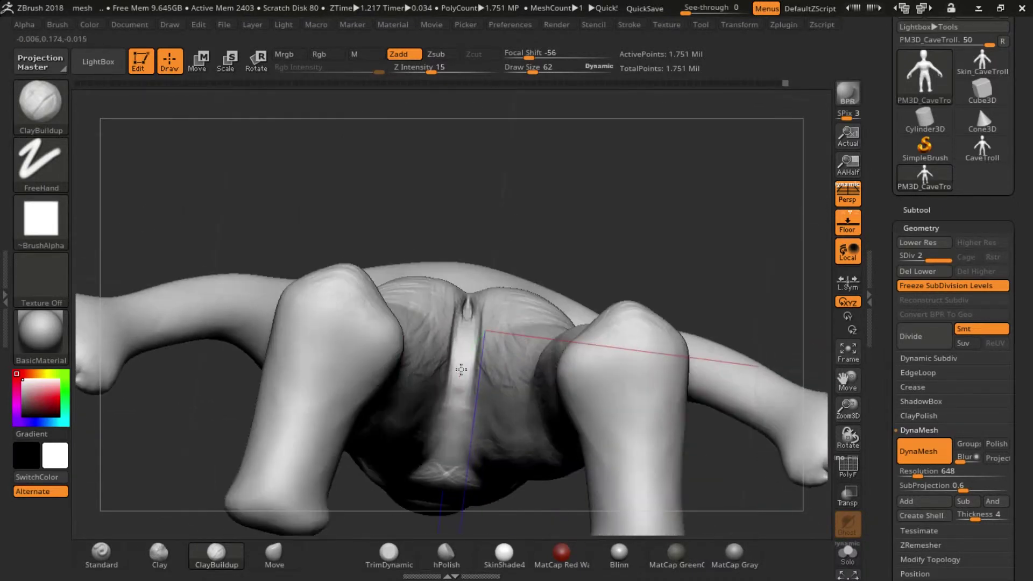
left_click_drag(556, 231, 481, 395)
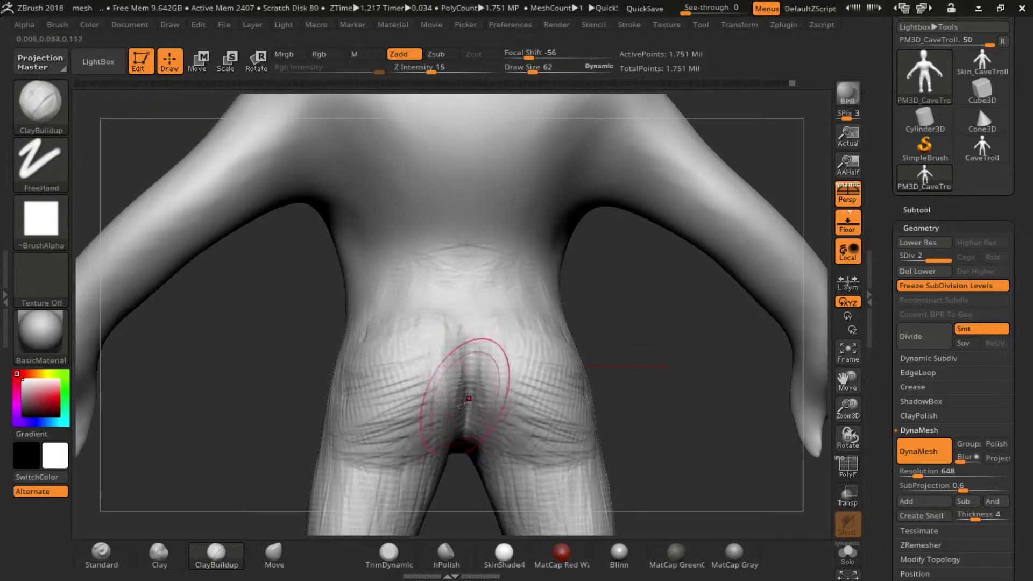
left_click_drag(466, 440, 592, 334)
Step: Build up the back muscles from the lower back to the shoulder blades and along the back of the neck
left_click_drag(707, 295, 600, 312)
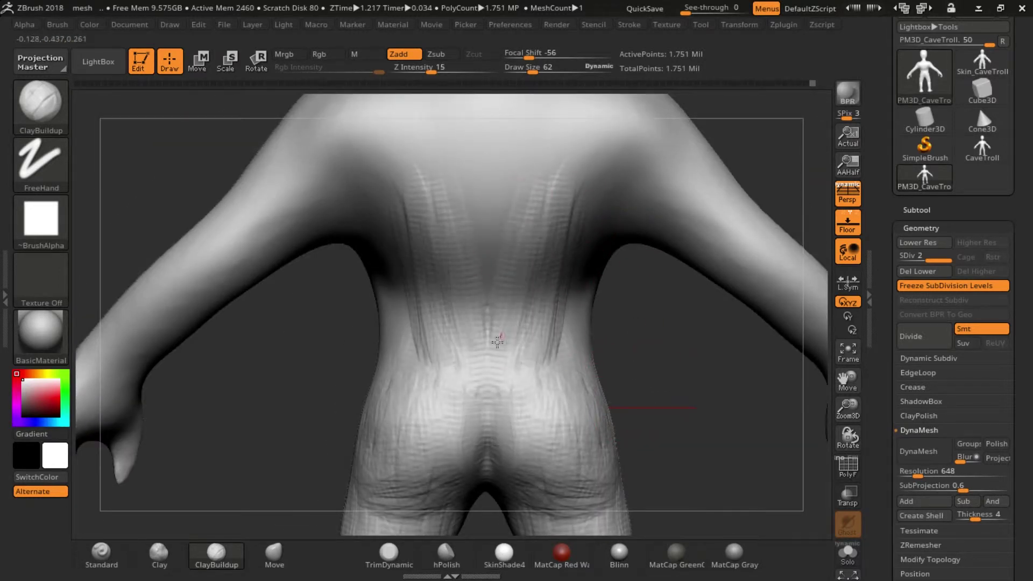
mouse_move(538, 323)
left_mouse_down()
mouse_move(558, 248)
mouse_move(533, 291)
mouse_move(570, 212)
left_mouse_up()
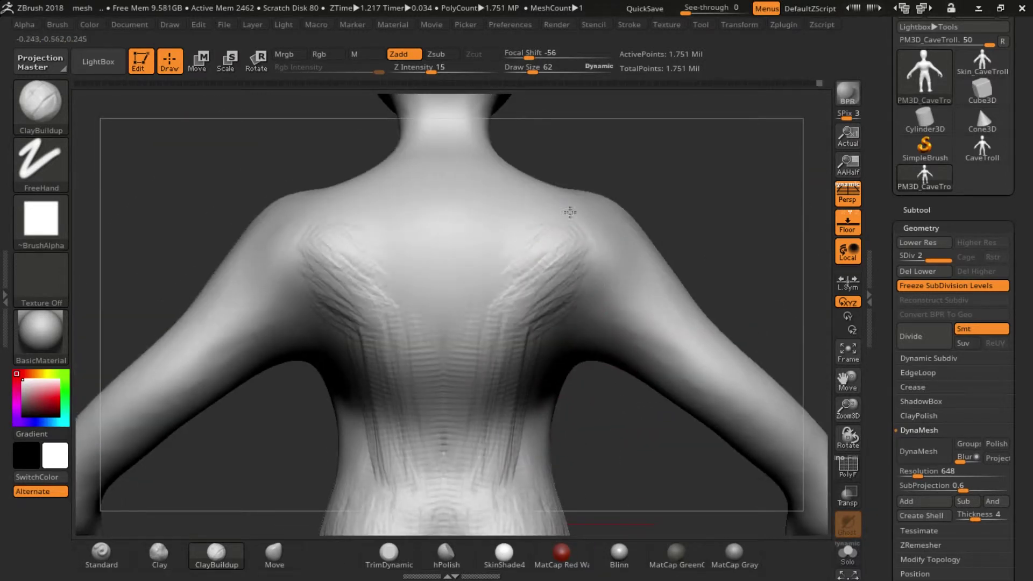
mouse_move(568, 155)
left_mouse_down()
mouse_move(452, 305)
mouse_move(456, 325)
mouse_move(395, 314)
left_mouse_up()
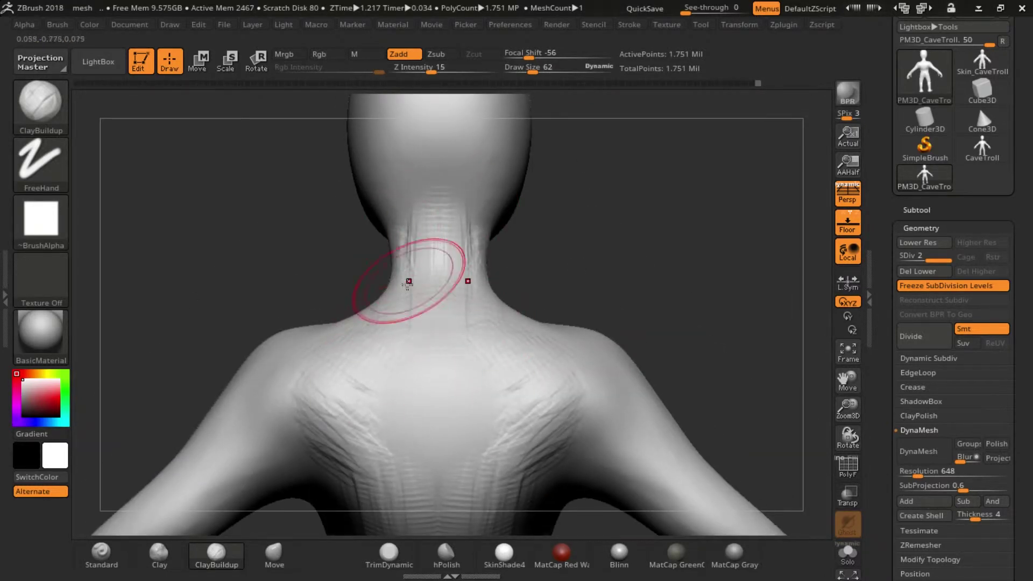
left_click_drag(406, 353, 409, 334)
mouse_move(556, 291)
left_mouse_down()
mouse_move(544, 323)
mouse_move(446, 377)
left_mouse_up()
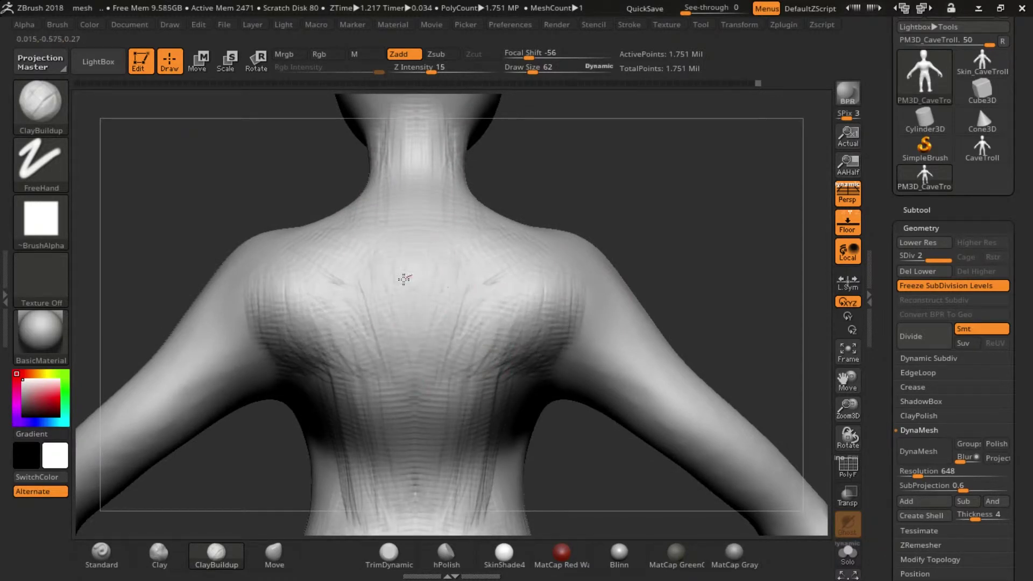
mouse_move(603, 195)
left_mouse_down()
mouse_move(535, 150)
mouse_move(488, 385)
mouse_move(512, 345)
mouse_move(570, 382)
mouse_move(600, 369)
mouse_move(658, 375)
mouse_move(553, 300)
left_mouse_up()
Step: Reshape the upper back and shoulder silhouette with the Move brush, reducing the draw size to 119
left_click(274, 554)
key("s")
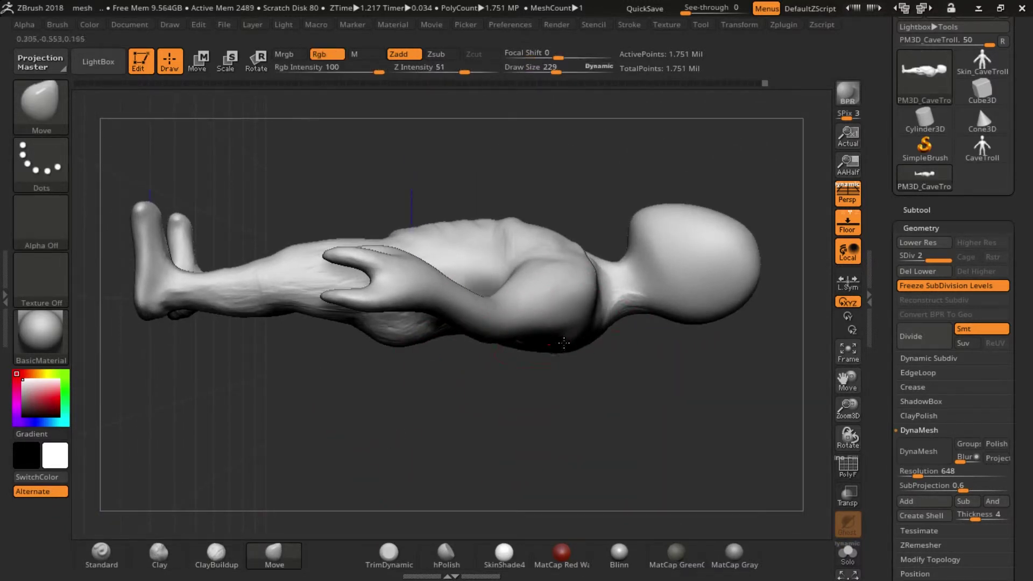
mouse_move(585, 394)
left_mouse_down()
mouse_move(516, 414)
mouse_move(388, 374)
mouse_move(481, 286)
left_mouse_up()
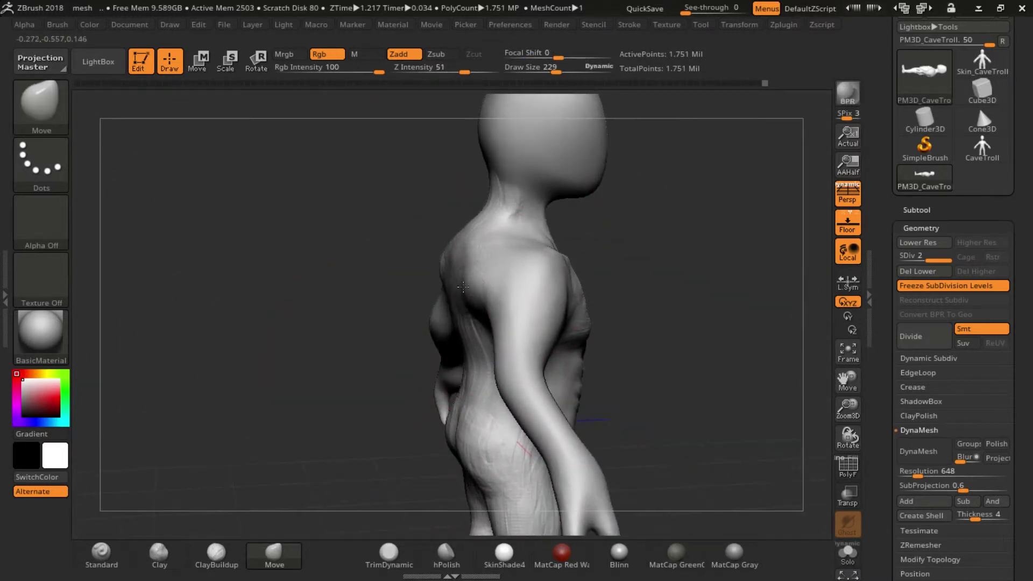
key("s")
mouse_move(484, 317)
left_mouse_down()
mouse_move(463, 318)
mouse_move(459, 289)
left_mouse_up()
mouse_move(392, 322)
left_mouse_down()
mouse_move(409, 301)
mouse_move(393, 285)
mouse_move(452, 365)
mouse_move(507, 290)
left_mouse_up()
mouse_move(507, 289)
right_mouse_down()
mouse_move(541, 283)
mouse_move(500, 320)
mouse_move(571, 275)
mouse_move(546, 260)
mouse_move(436, 325)
mouse_move(493, 370)
mouse_move(496, 328)
mouse_move(339, 288)
right_mouse_up()
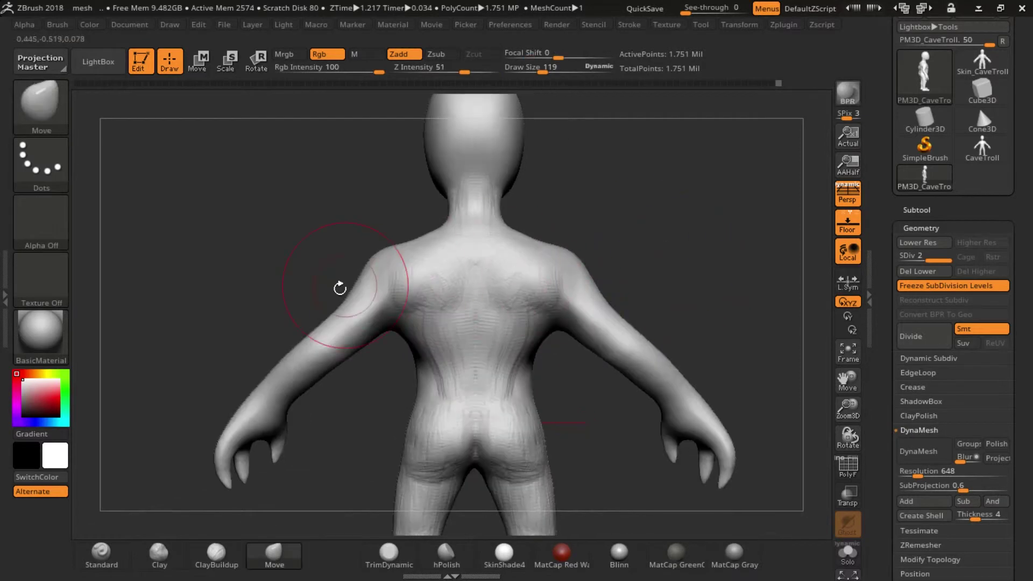
Step: Build up the shoulder blades and the backs of the shoulders with ClayBuildup at draw size 36
key("b")
key("c")
key("b")
key("s")
left_click_drag(476, 367, 496, 380)
right_click_drag(461, 307, 517, 266, "ctrl")
mouse_move(518, 265)
left_mouse_down()
mouse_move(569, 235)
mouse_move(554, 314)
left_mouse_up()
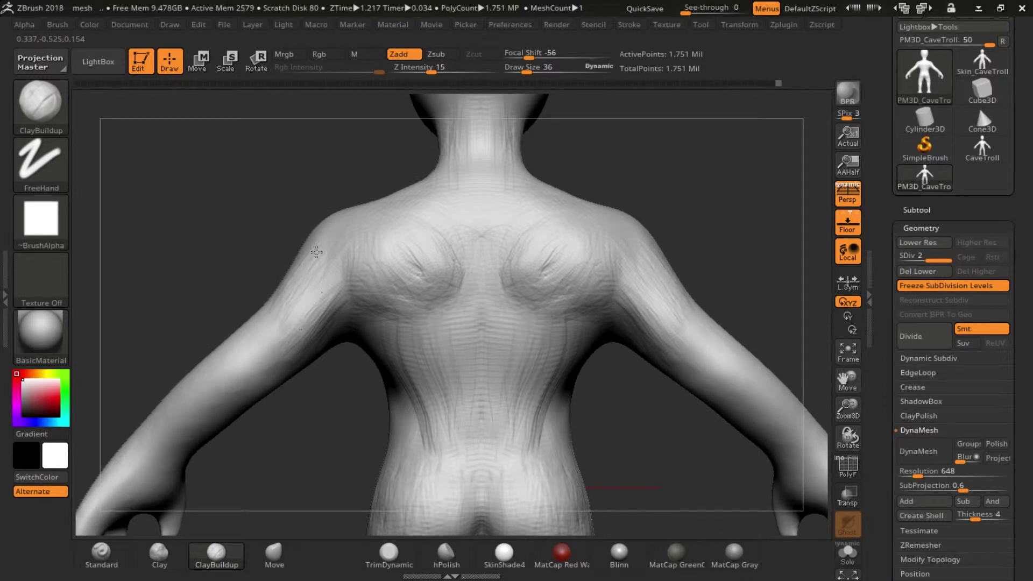
Step: Add clay strokes down the arms to the backs of the hands and along the fingers and thumb
right_click_drag(254, 277, 442, 222)
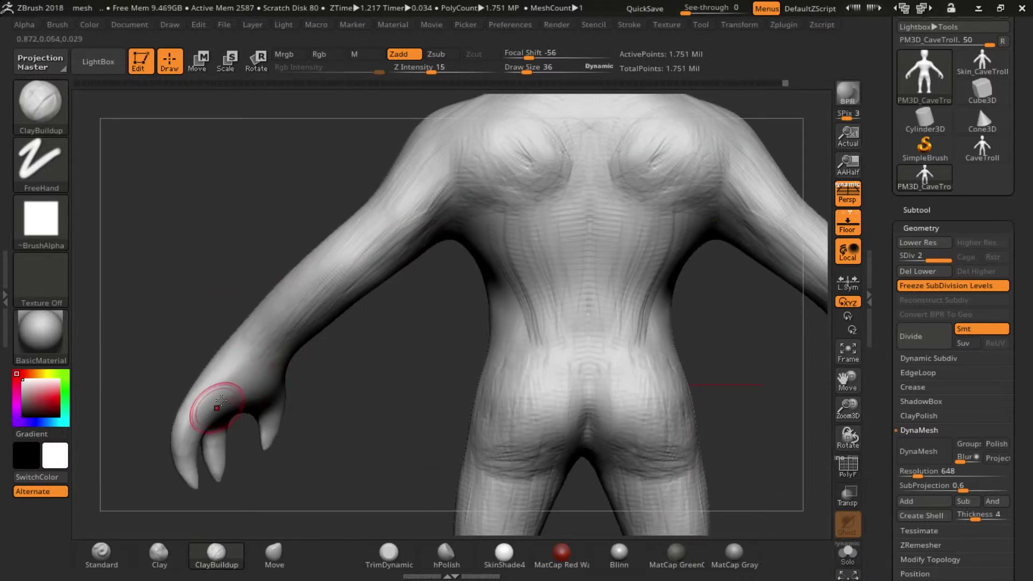
right_click_drag(189, 411, 357, 353)
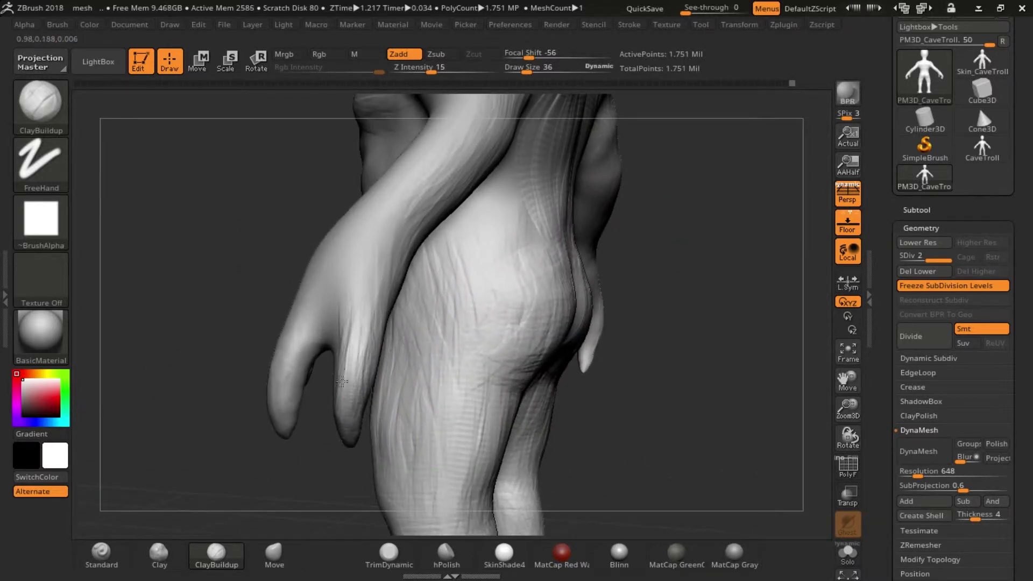
right_click_drag(379, 283, 327, 337)
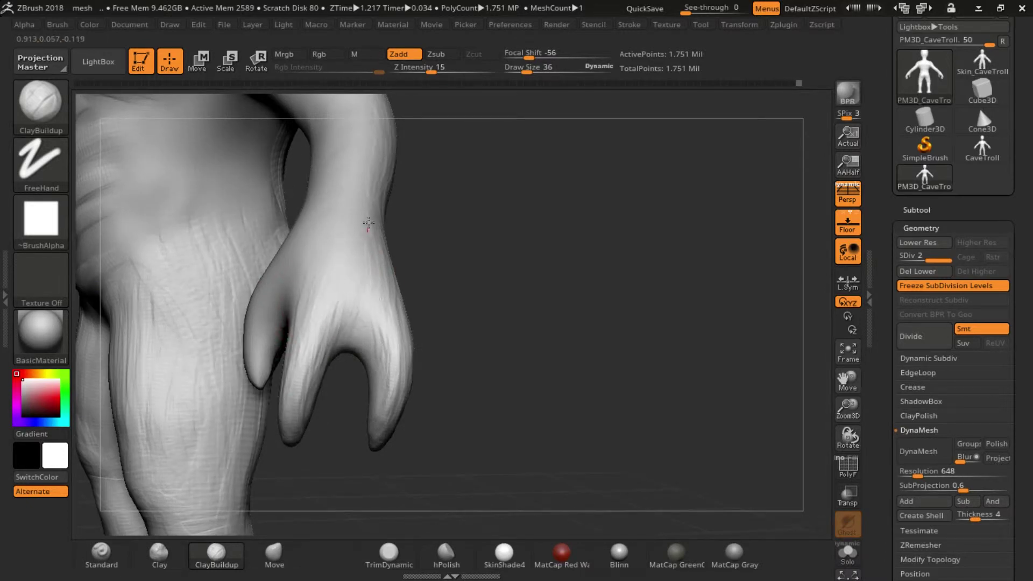
right_click_drag(366, 225, 309, 323)
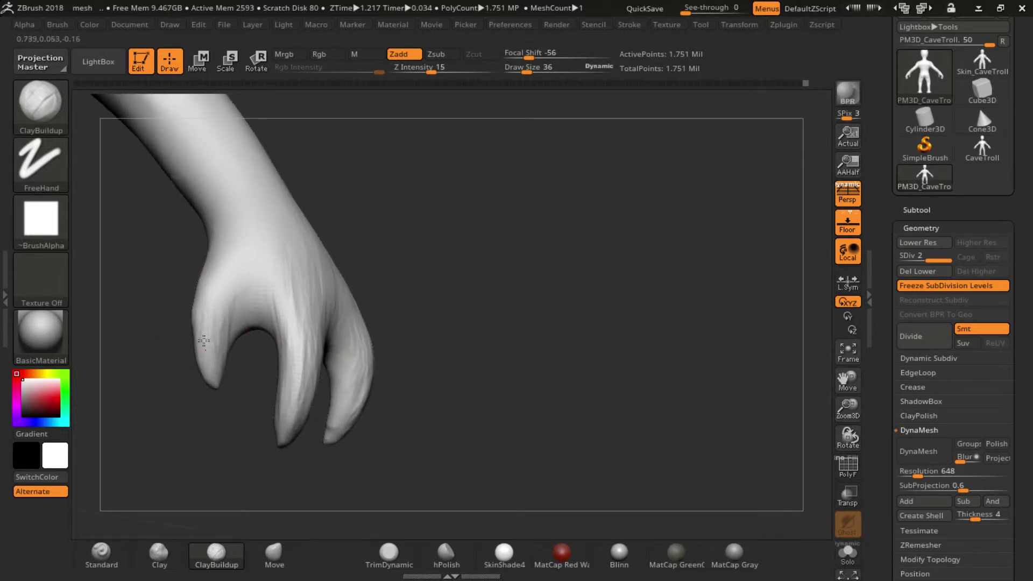
right_click_drag(170, 299, 194, 285)
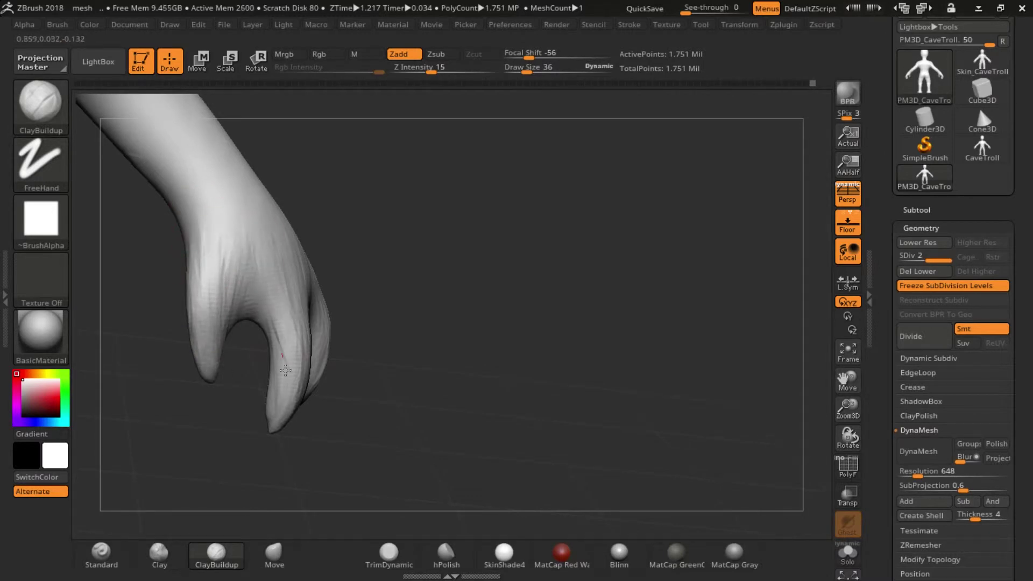
right_click_drag(283, 401, 270, 291)
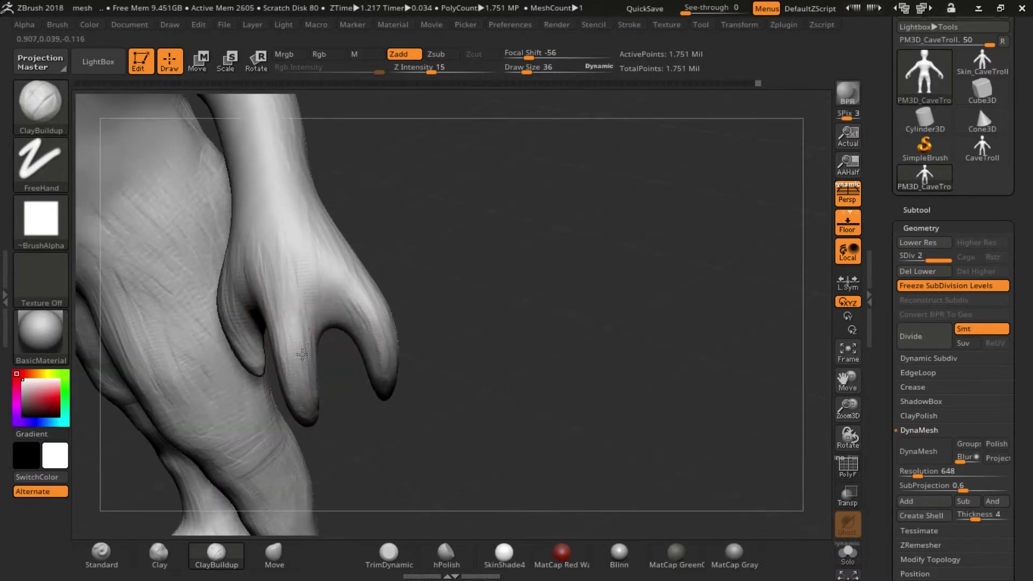
Step: Set the draw size to 62 and build up the forearms, elbows and upper arms up to the shoulders
right_click_drag(370, 348, 540, 415)
key("s")
left_click_drag(414, 361, 431, 362)
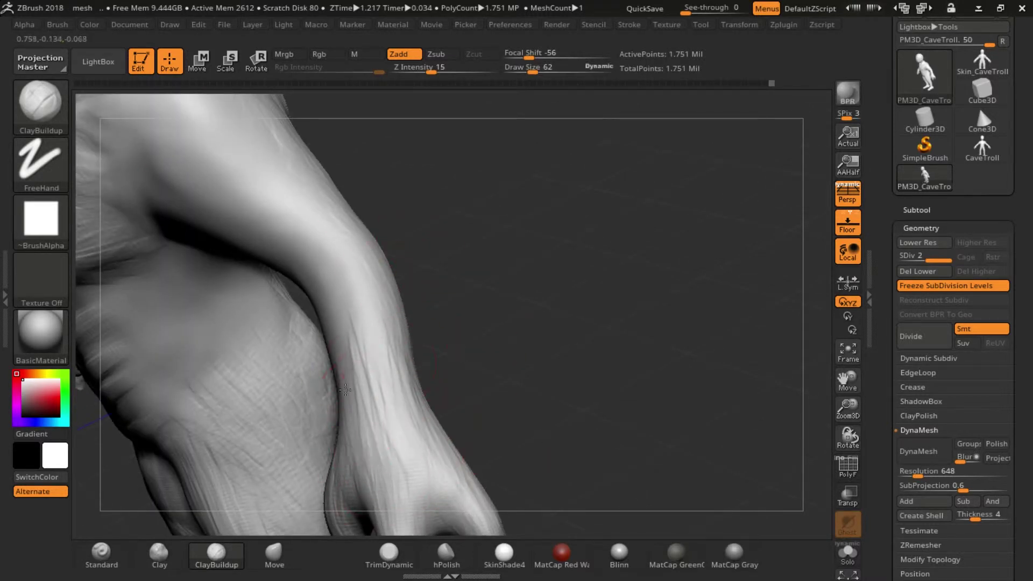
right_click_drag(346, 389, 333, 412)
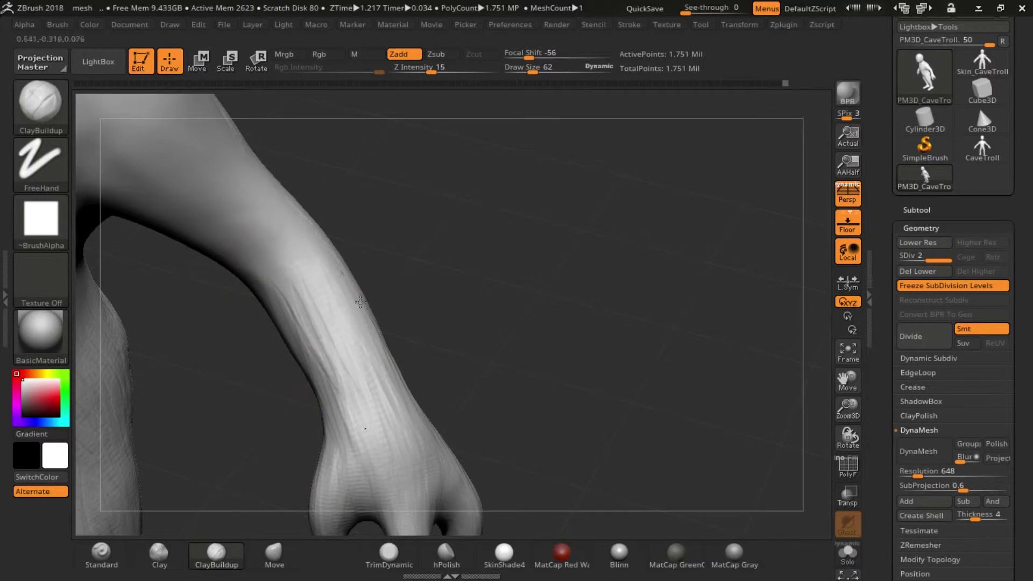
mouse_move(433, 249)
right_mouse_down()
mouse_move(288, 299)
mouse_move(361, 281)
mouse_move(333, 227)
right_mouse_up()
mouse_move(375, 314)
left_mouse_down()
mouse_move(276, 254)
mouse_move(434, 373)
left_mouse_up()
right_click_drag(496, 281, 249, 253)
left_click_drag(253, 322, 404, 415)
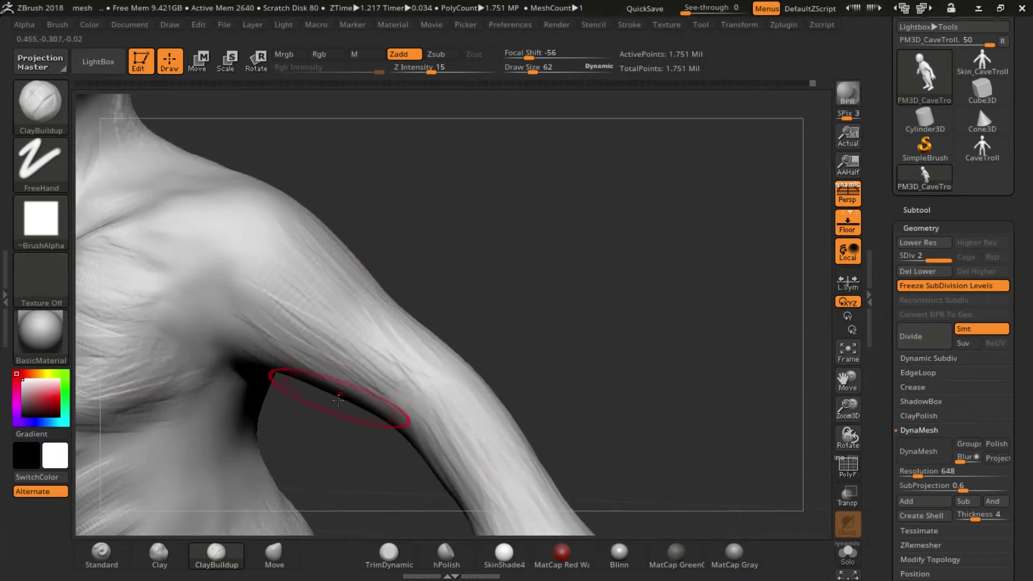
Step: Build up the underside and inner side of the upper arms and forearms from the armpits
right_click_drag(404, 415, 301, 373)
mouse_move(392, 397)
right_mouse_down()
mouse_move(357, 396)
mouse_move(402, 242)
mouse_move(377, 280)
right_mouse_up()
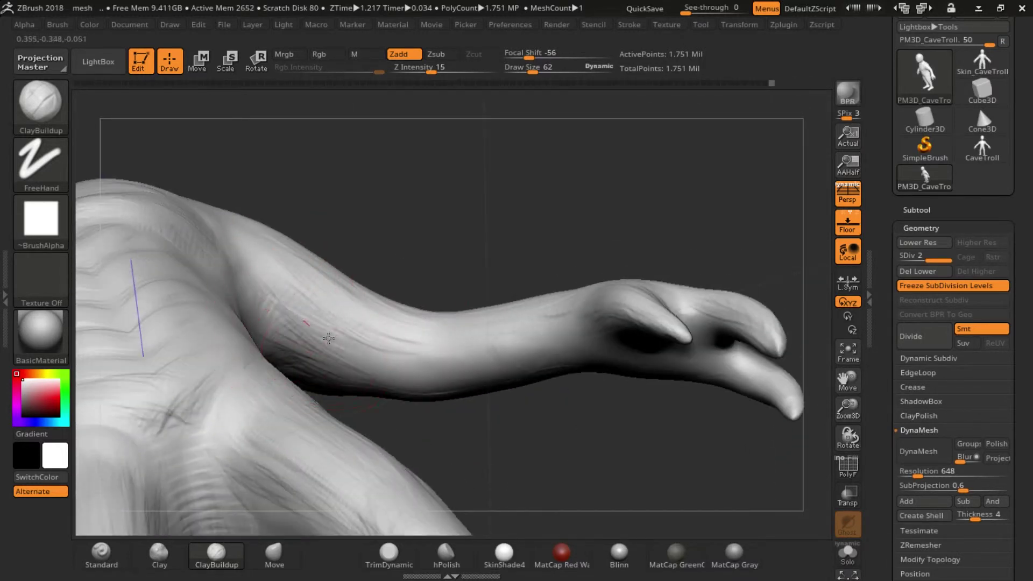
right_click_drag(468, 348, 403, 382)
mouse_move(403, 382)
left_mouse_down()
mouse_move(553, 301)
mouse_move(409, 343)
left_mouse_up()
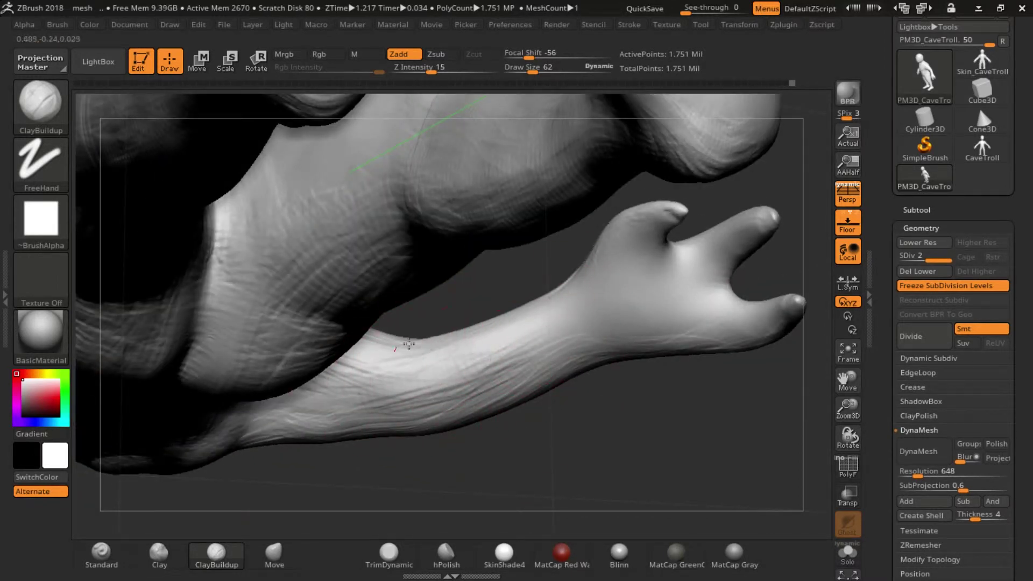
mouse_move(504, 353)
left_mouse_down()
mouse_move(533, 345)
mouse_move(585, 275)
left_mouse_up()
Step: Build up the inner thighs and the outer and front surfaces of the legs around the knees
right_click_drag(435, 327, 446, 381)
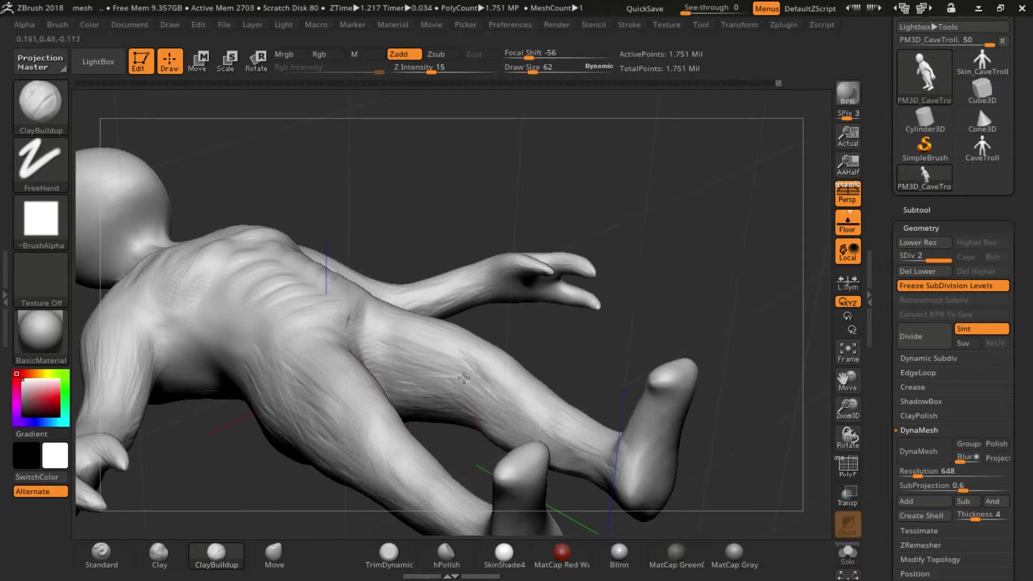
right_click_drag(503, 428, 588, 358)
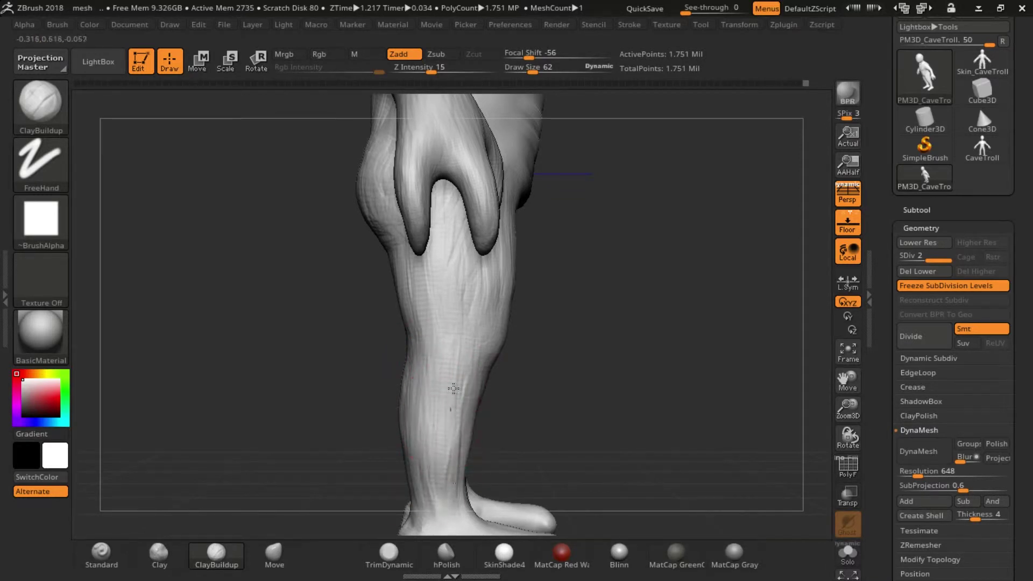
left_click_drag(529, 367, 408, 323)
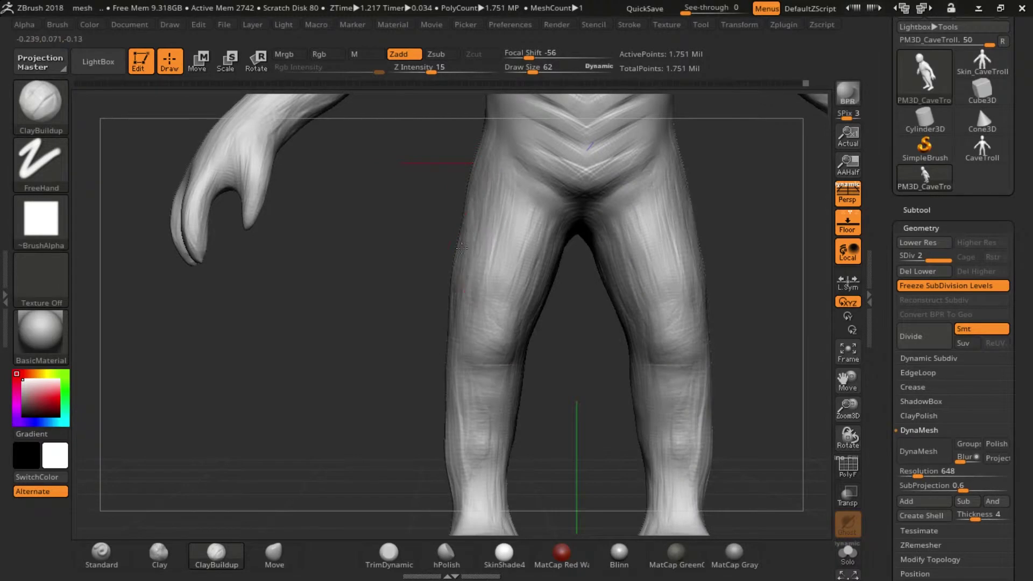
left_click_drag(492, 289, 552, 274)
right_click_drag(523, 312, 403, 379, "alt")
Step: Add clay over the ankles and the tops of the feet down to the toe ends
right_click_drag(379, 322, 378, 426)
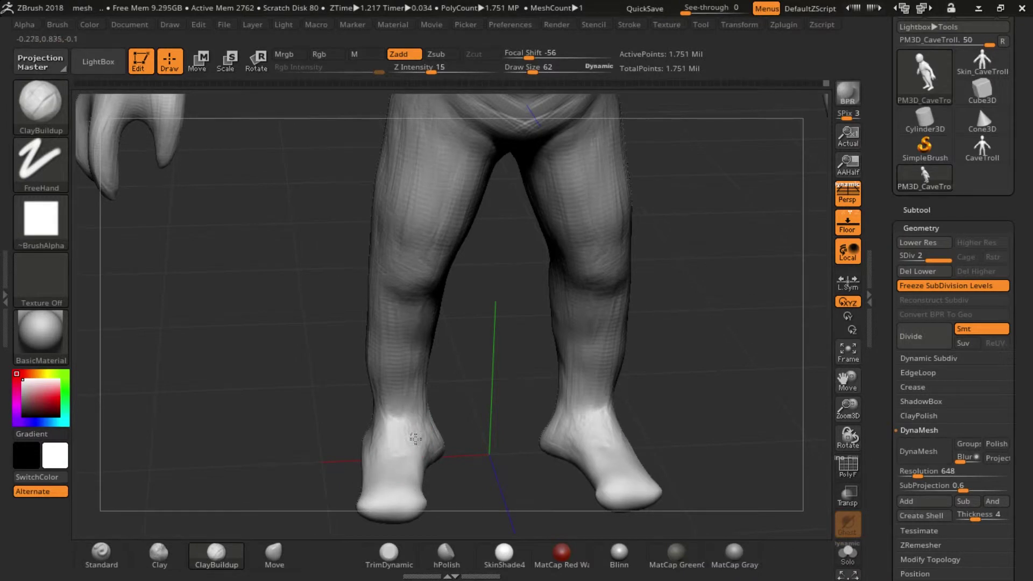
right_click_drag(407, 436, 560, 427)
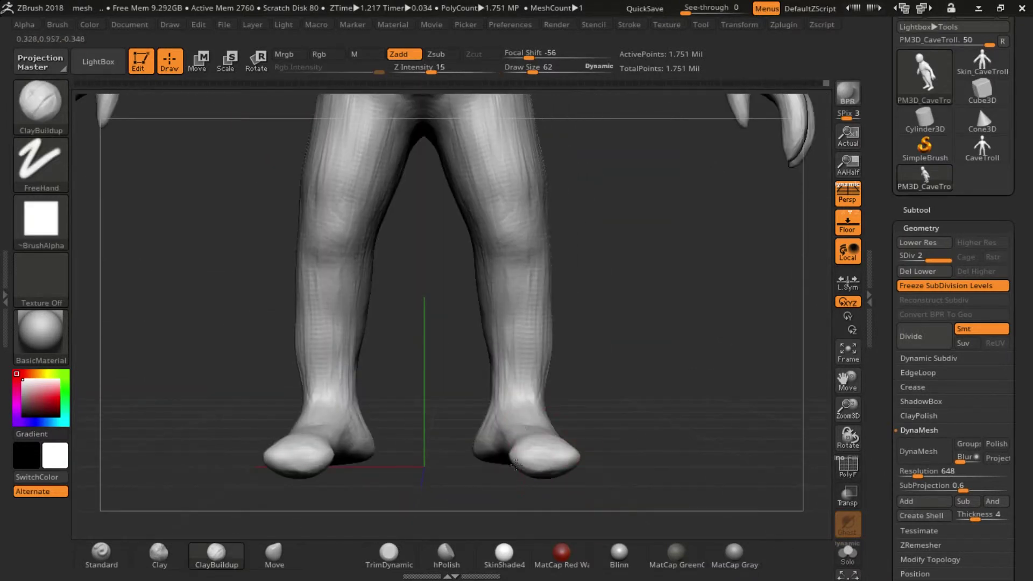
right_click_drag(515, 465, 539, 451)
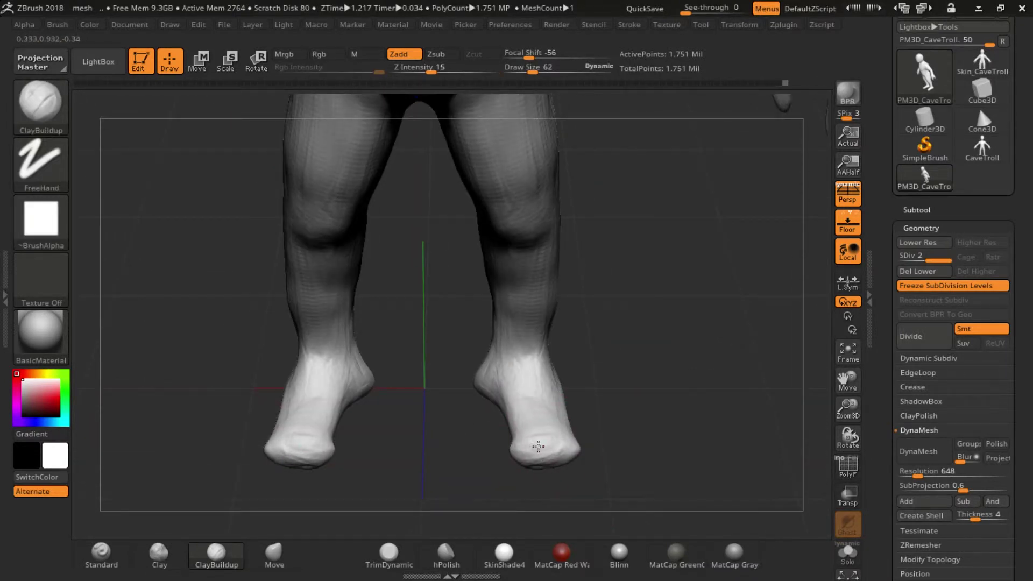
mouse_move(542, 434)
right_mouse_down()
mouse_move(535, 409)
mouse_move(528, 438)
right_mouse_up()
left_click_drag(527, 437, 526, 445)
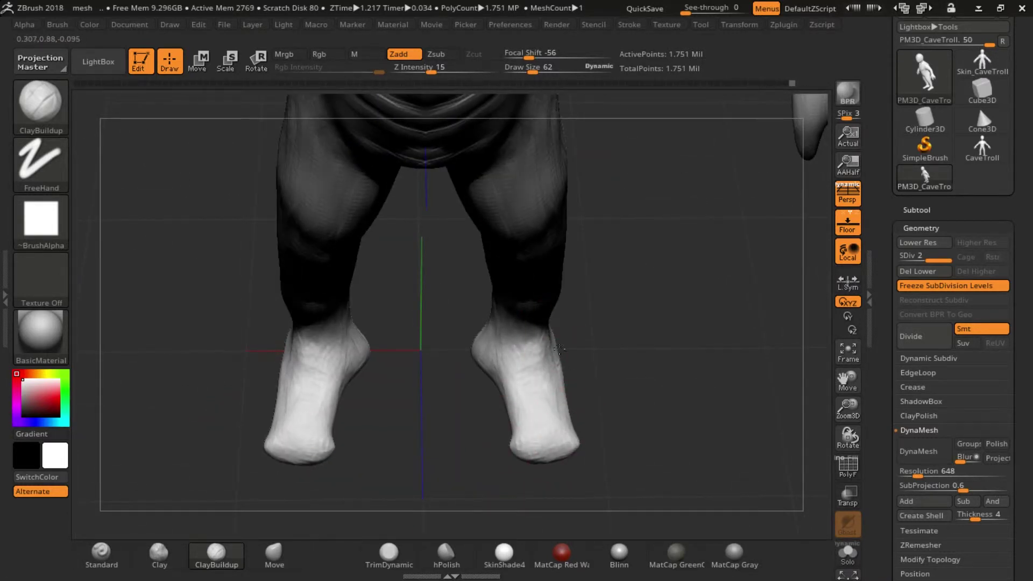
left_click_drag(510, 359, 493, 348)
Step: Build up the sides of the feet and the ankles, undoing one unwanted stroke near the toes
mouse_move(497, 368)
right_mouse_down()
mouse_move(481, 380)
mouse_move(568, 406)
mouse_move(607, 406)
mouse_move(651, 385)
right_mouse_up()
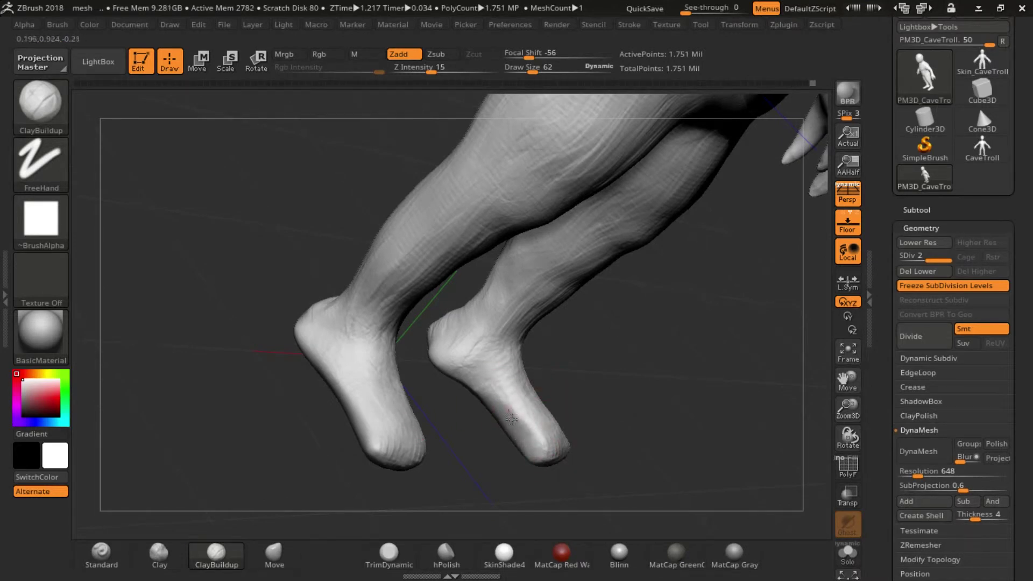
right_click_drag(529, 449, 599, 450)
key("ctrl+z")
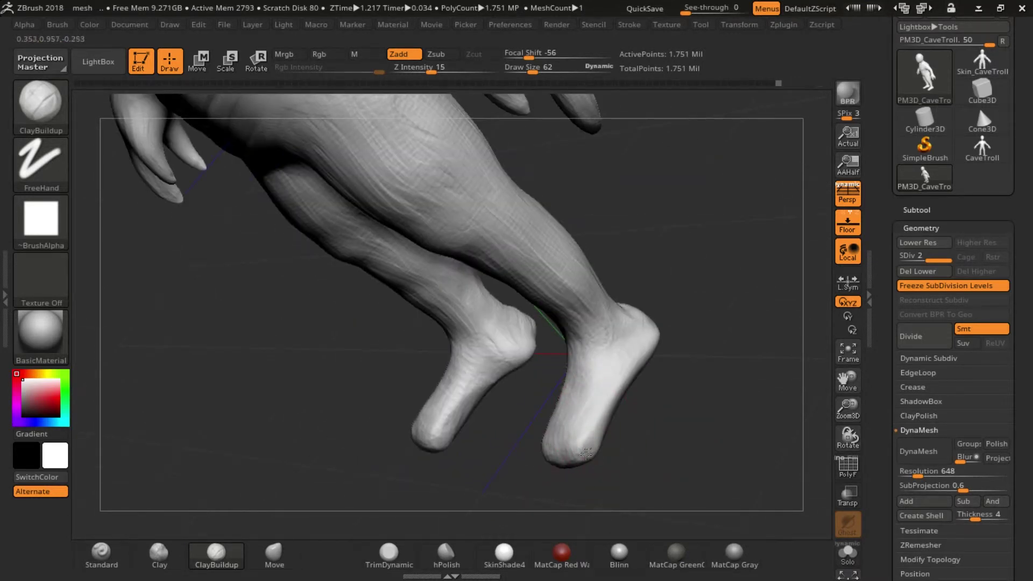
mouse_move(622, 395)
left_mouse_down()
mouse_move(627, 350)
mouse_move(598, 393)
mouse_move(626, 337)
left_mouse_up()
mouse_move(561, 450)
right_mouse_down()
mouse_move(658, 402)
mouse_move(664, 353)
mouse_move(643, 346)
right_mouse_up()
left_click_drag(643, 346, 650, 391)
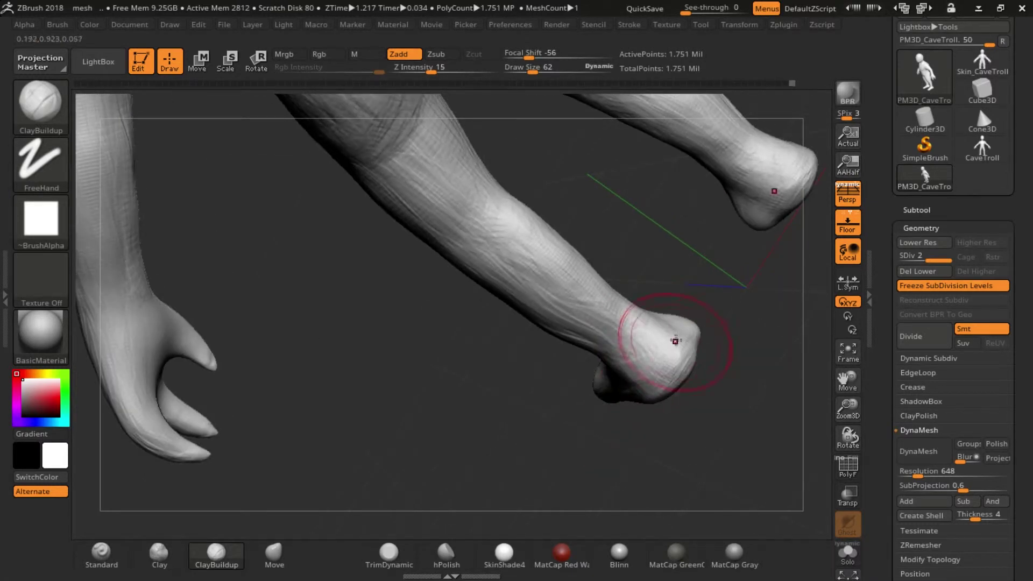
Step: Round out the heels and build up the lower legs, calves and backs of the knees
left_click_drag(693, 333, 611, 369)
mouse_move(611, 369)
right_mouse_down()
mouse_move(564, 334)
mouse_move(593, 325)
mouse_move(570, 338)
right_mouse_up()
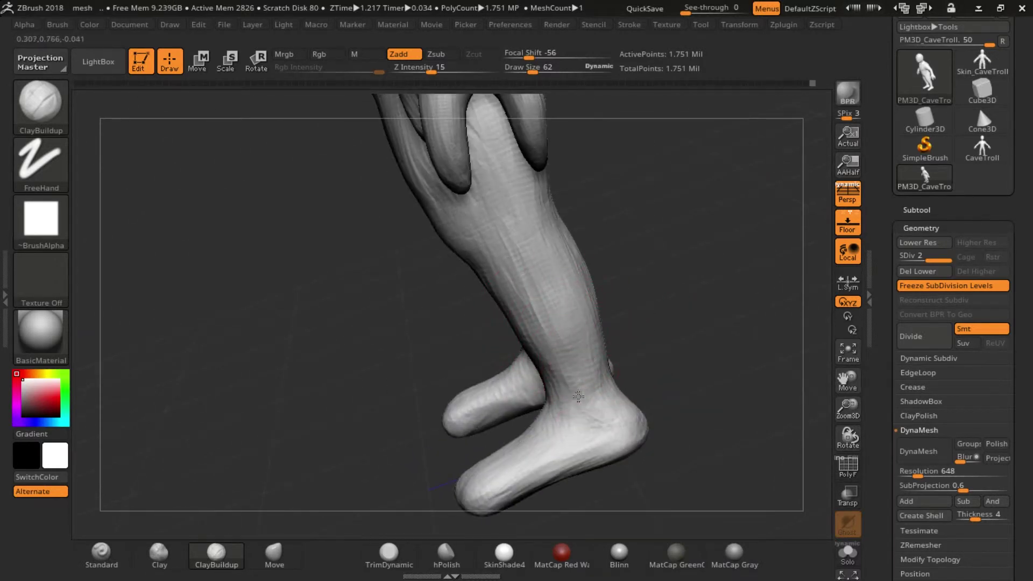
right_click_drag(536, 320, 598, 355)
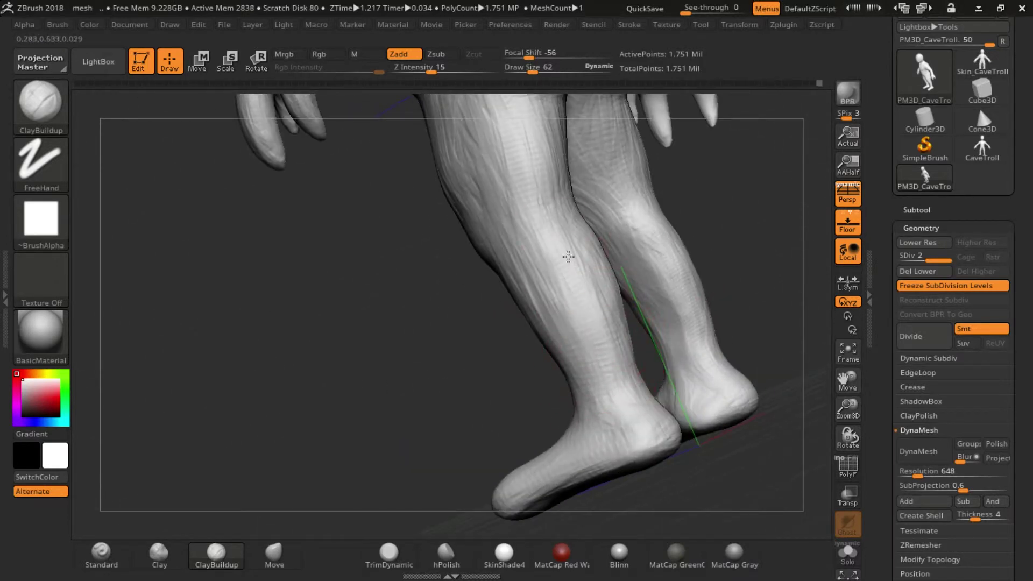
mouse_move(568, 319)
right_mouse_down()
mouse_move(636, 368)
mouse_move(656, 264)
right_mouse_up()
right_click_drag(532, 327, 592, 251)
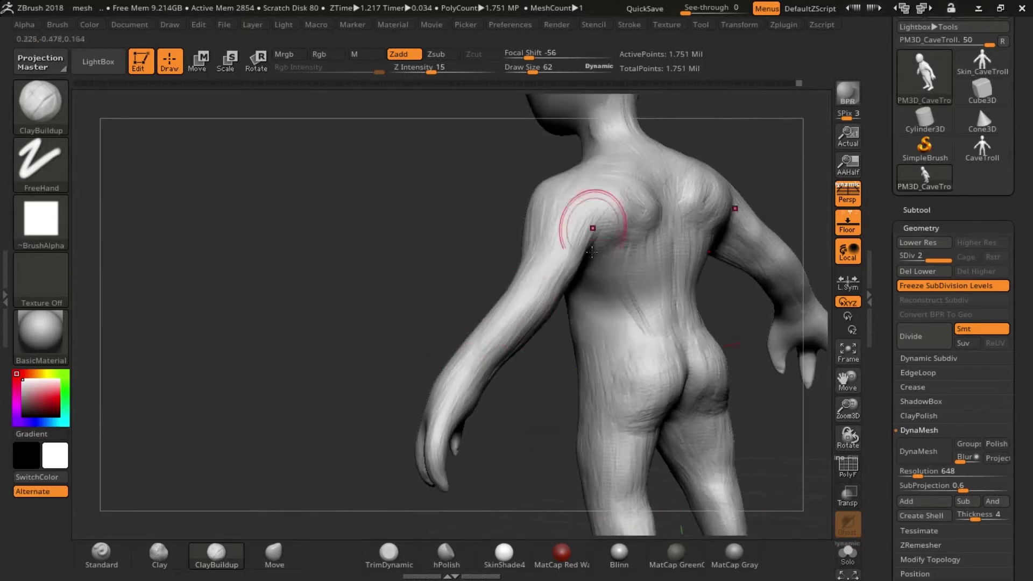
Step: Build up the back of the shoulder and the side of the chest below the armpit
right_click_drag(587, 349, 595, 327)
right_click_drag(585, 275, 588, 321)
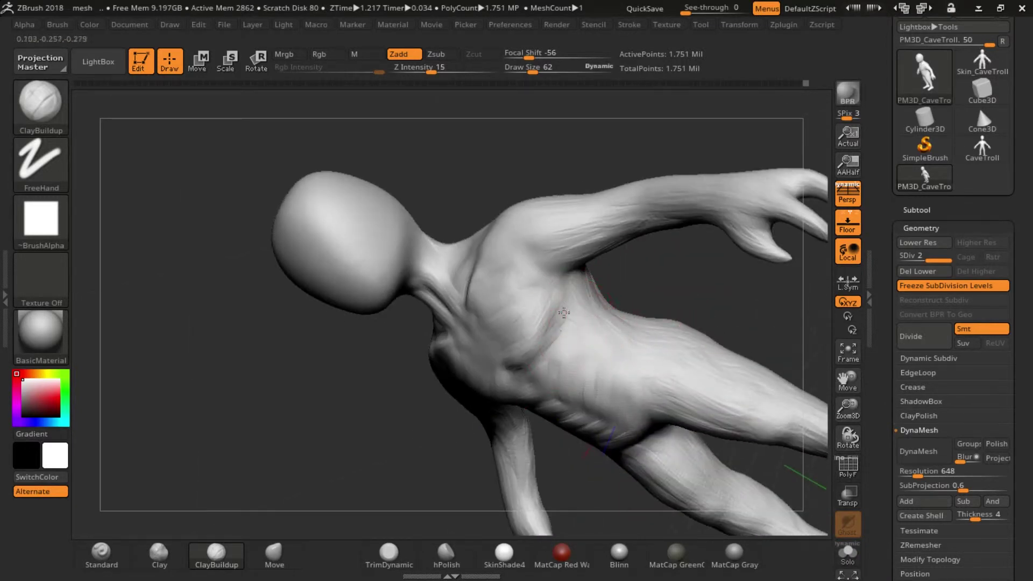
mouse_move(590, 373)
right_mouse_down()
mouse_move(422, 385)
mouse_move(689, 320)
mouse_move(431, 397)
mouse_move(569, 327)
mouse_move(466, 431)
mouse_move(554, 258)
mouse_move(640, 282)
mouse_move(663, 322)
mouse_move(334, 496)
right_mouse_up()
Step: Reshape the head into a narrower oval with the Move brush at draw size 124, then reduce the draw size to 51
left_click(274, 554)
key("s")
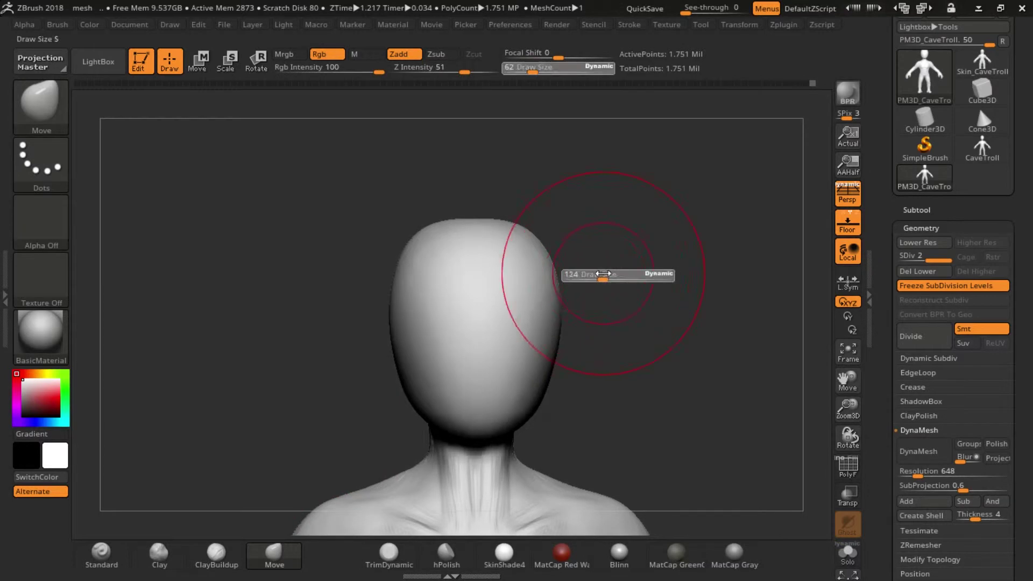
mouse_move(515, 229)
left_mouse_down()
mouse_move(506, 225)
mouse_move(503, 272)
mouse_move(474, 242)
mouse_move(404, 307)
left_mouse_up()
mouse_move(403, 307)
right_mouse_down()
mouse_move(394, 231)
mouse_move(468, 302)
right_mouse_up()
key("s")
mouse_move(448, 302)
left_mouse_down()
mouse_move(431, 320)
mouse_move(473, 322)
left_mouse_up()
left_click_drag(334, 301, 355, 315)
mouse_move(355, 315)
right_mouse_down()
mouse_move(346, 351)
mouse_move(360, 353)
right_mouse_up()
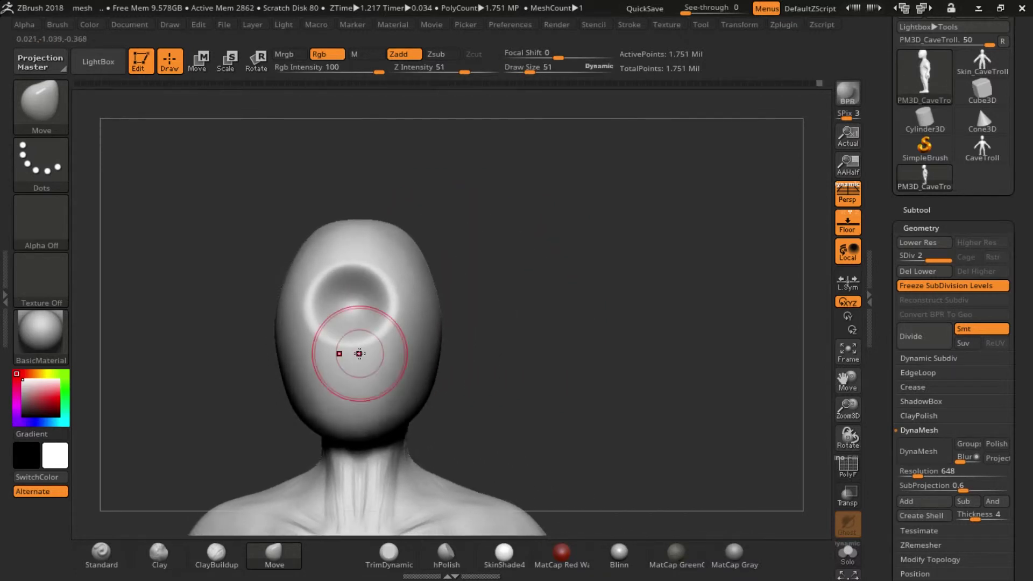
key("ctrl")
Step: Block in the eye sockets, a broad nose and the mouth on the face with the ClayBuildup brush
left_click_drag(503, 298, 575, 272)
key("b")
key("c")
key("b")
key("f")
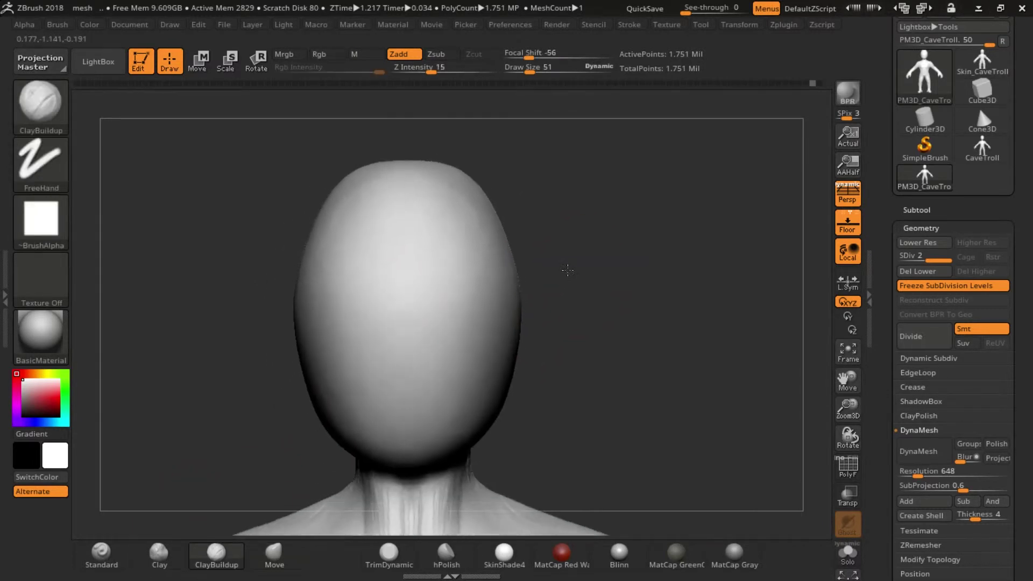
left_click_drag(458, 267, 440, 270)
mouse_move(619, 308)
left_mouse_down()
mouse_move(595, 306)
mouse_move(637, 302)
left_mouse_up()
left_click_drag(457, 314, 451, 254)
mouse_move(634, 301)
left_mouse_down()
mouse_move(608, 303)
mouse_move(631, 303)
left_mouse_up()
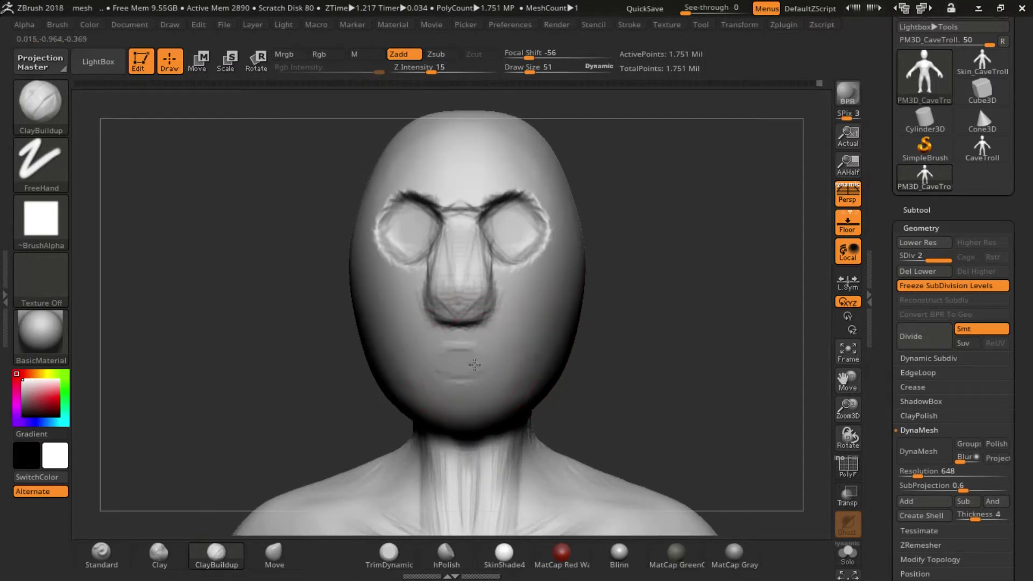
left_click_drag(440, 360, 479, 357)
Step: Reshape the profile of the nose, mouth and jaw with the Move brush at draw size 58
mouse_move(635, 301)
left_mouse_down()
mouse_move(607, 304)
mouse_move(634, 303)
mouse_move(597, 324)
mouse_move(548, 316)
mouse_move(548, 336)
left_mouse_up()
key("s")
key("s")
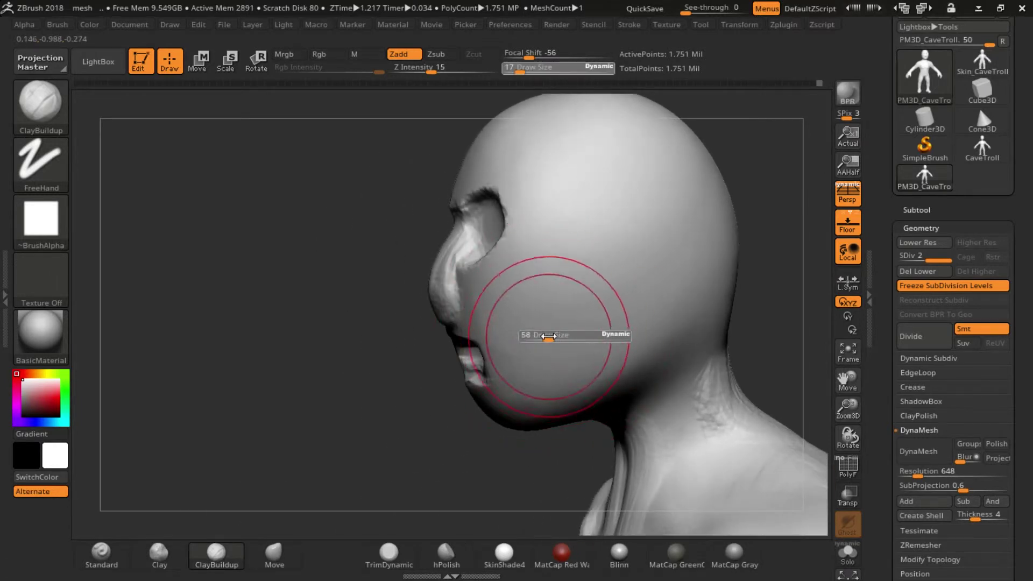
key("b")
key("m")
key("v")
mouse_move(592, 302)
left_mouse_down()
mouse_move(672, 301)
mouse_move(541, 231)
left_mouse_up()
mouse_move(503, 331)
left_mouse_down()
mouse_move(514, 358)
mouse_move(404, 427)
mouse_move(495, 369)
left_mouse_up()
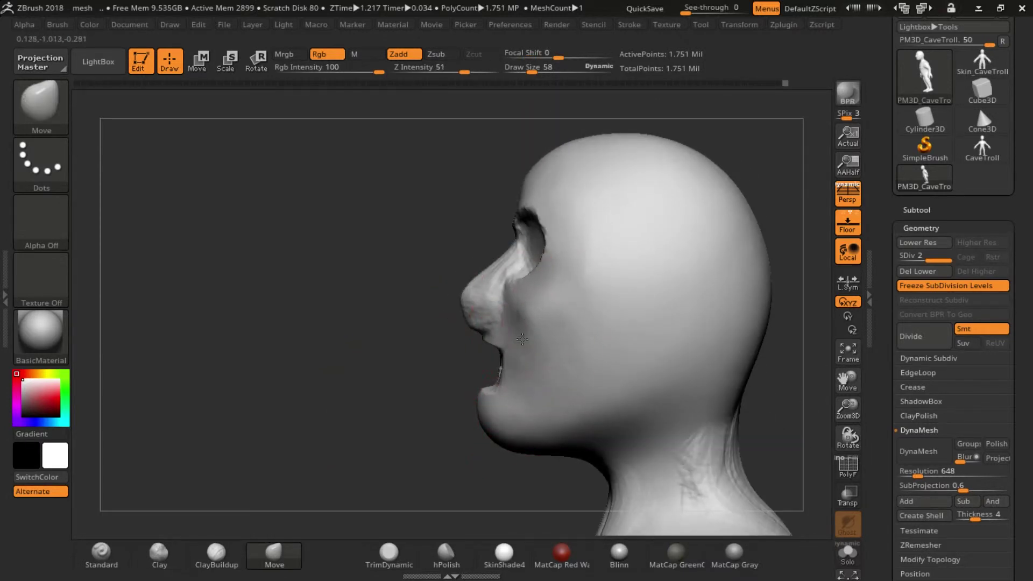
left_click_drag(492, 395, 505, 355)
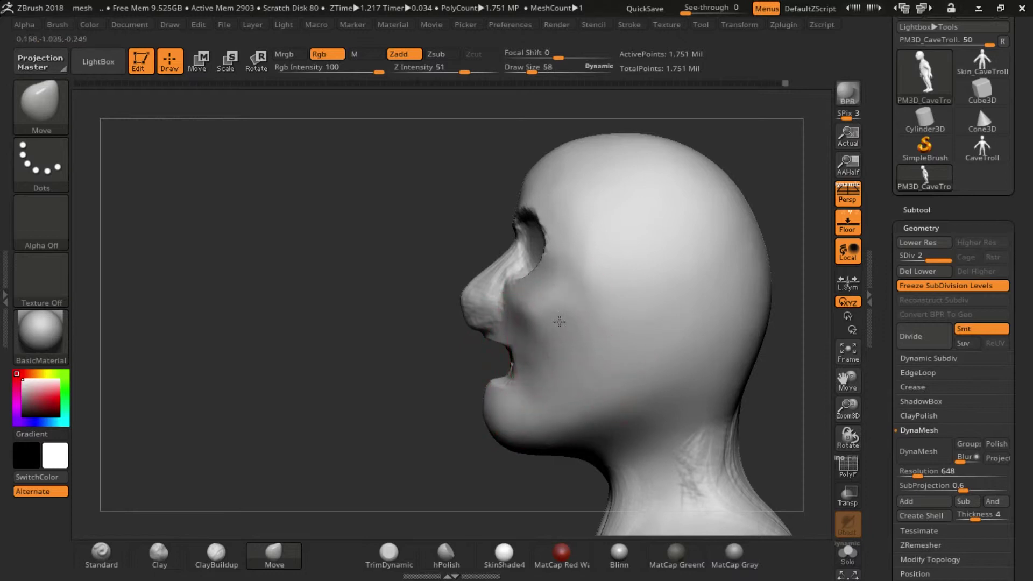
Step: Reshape the forehead, crown and back of the skull with the Move brush at draw size 81
left_click_drag(399, 370, 328, 383, "shift")
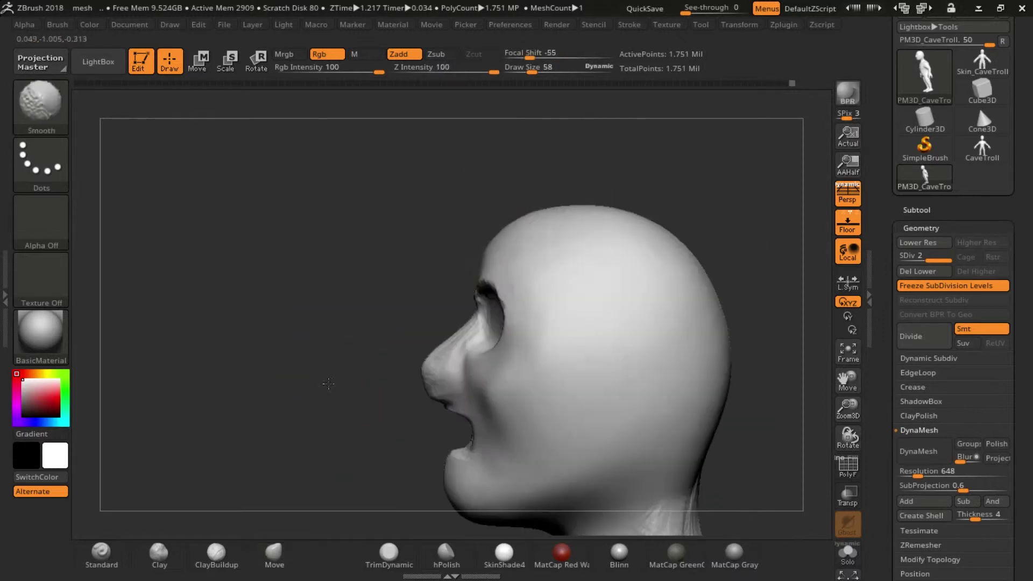
key("s")
left_click_drag(538, 265, 570, 266)
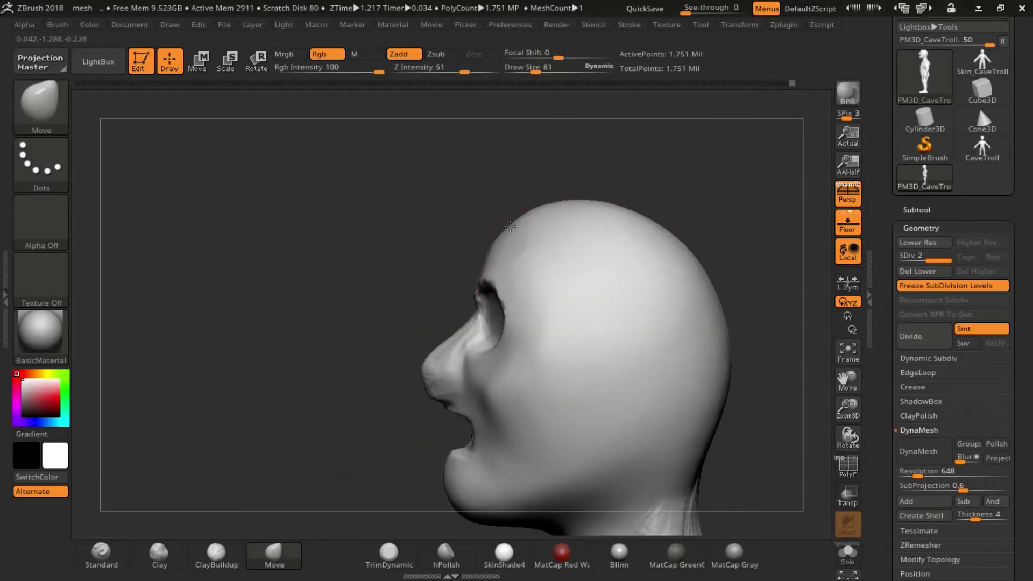
left_click_drag(591, 203, 595, 186)
left_click_drag(737, 345, 745, 344)
mouse_move(461, 345)
left_mouse_down()
mouse_move(465, 336)
mouse_move(401, 538)
mouse_move(458, 419)
mouse_move(438, 363)
mouse_move(599, 339)
mouse_move(553, 231)
mouse_move(473, 238)
left_mouse_up()
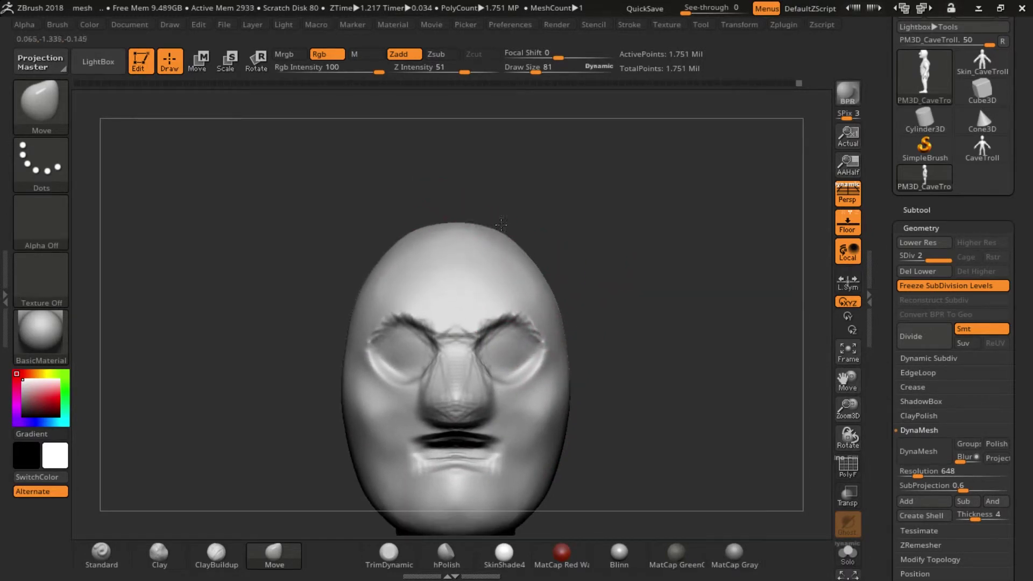
Step: Broaden the top of the head and adjust the contours of the skull's sides and back
mouse_move(602, 242)
left_mouse_down()
mouse_move(603, 199)
mouse_move(608, 331)
mouse_move(574, 376)
mouse_move(629, 311)
mouse_move(588, 274)
mouse_move(619, 301)
mouse_move(602, 322)
mouse_move(643, 339)
mouse_move(605, 224)
mouse_move(682, 227)
left_mouse_up()
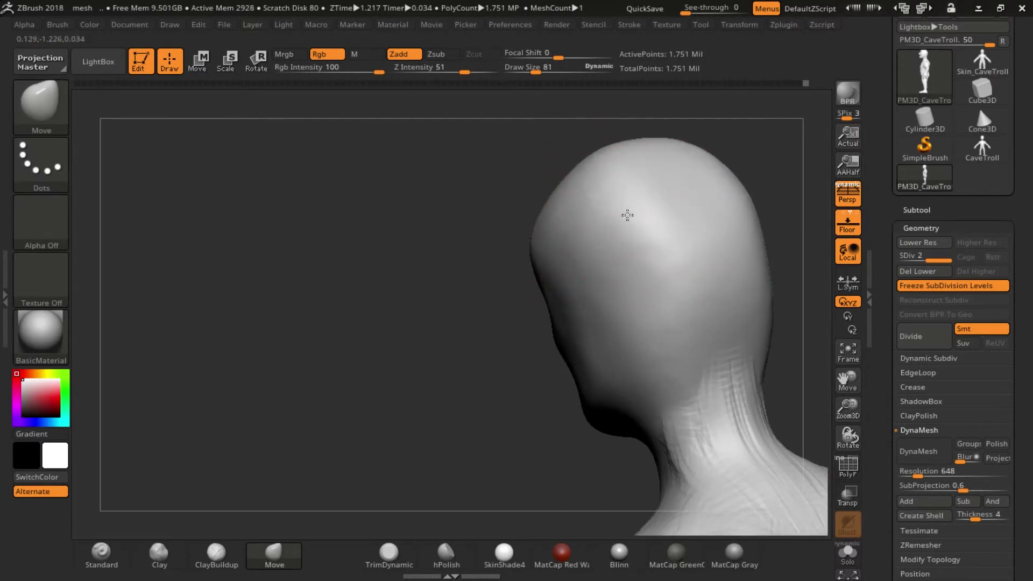
mouse_move(663, 264)
left_mouse_down()
mouse_move(534, 323)
mouse_move(588, 219)
mouse_move(597, 271)
left_mouse_up()
mouse_move(532, 118)
left_mouse_down()
mouse_move(580, 116)
mouse_move(496, 253)
left_mouse_up()
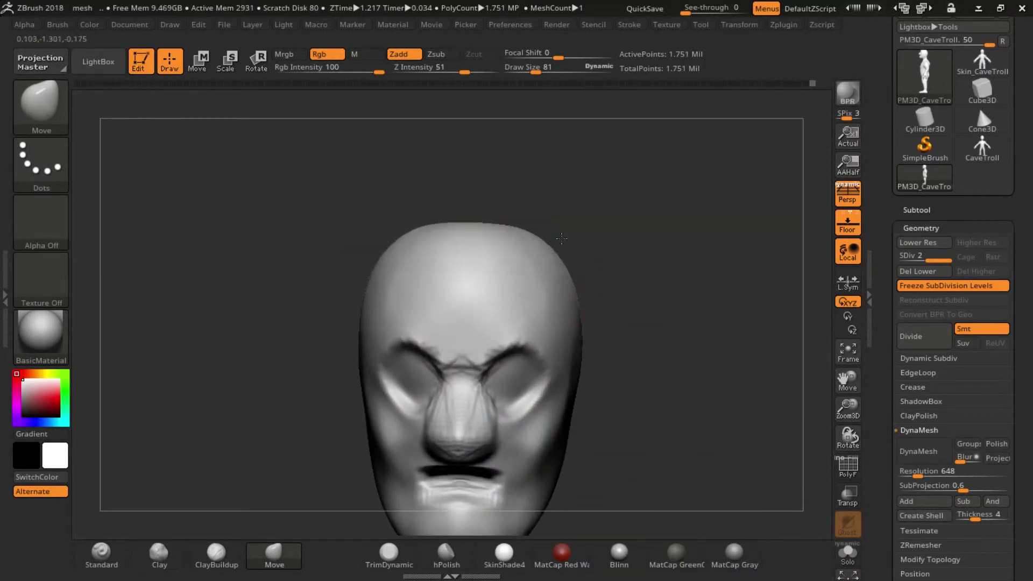
left_click_drag(626, 260, 618, 248)
mouse_move(692, 265)
left_mouse_down()
mouse_move(734, 247)
mouse_move(655, 196)
mouse_move(675, 169)
left_mouse_up()
mouse_move(420, 330)
left_mouse_down()
mouse_move(452, 318)
mouse_move(459, 286)
left_mouse_up()
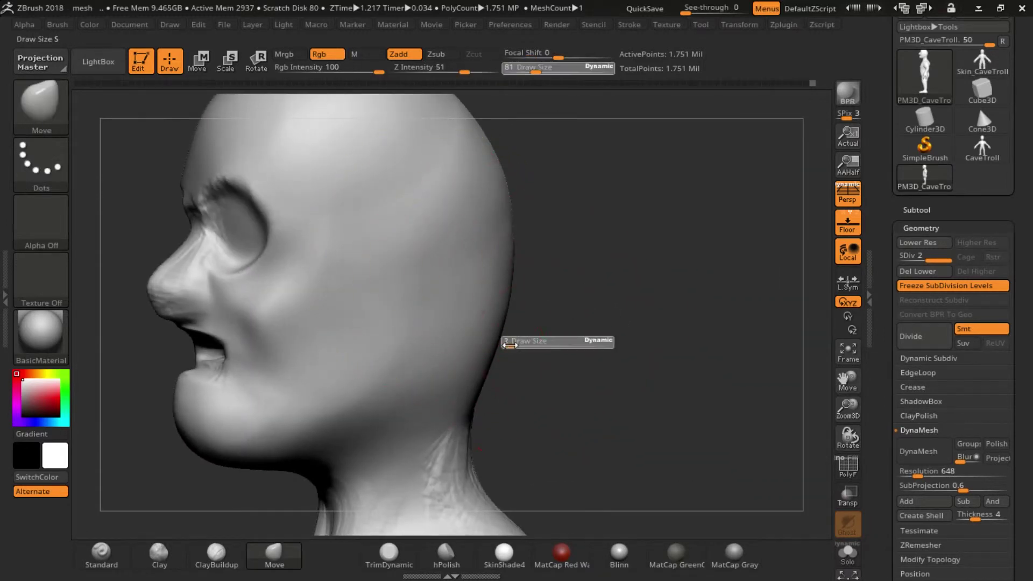
Step: Mask an ear shape on the side of the head at draw size 17, undoing the unwanted mask strokes
key("ctrl")
key("ctrl+z")
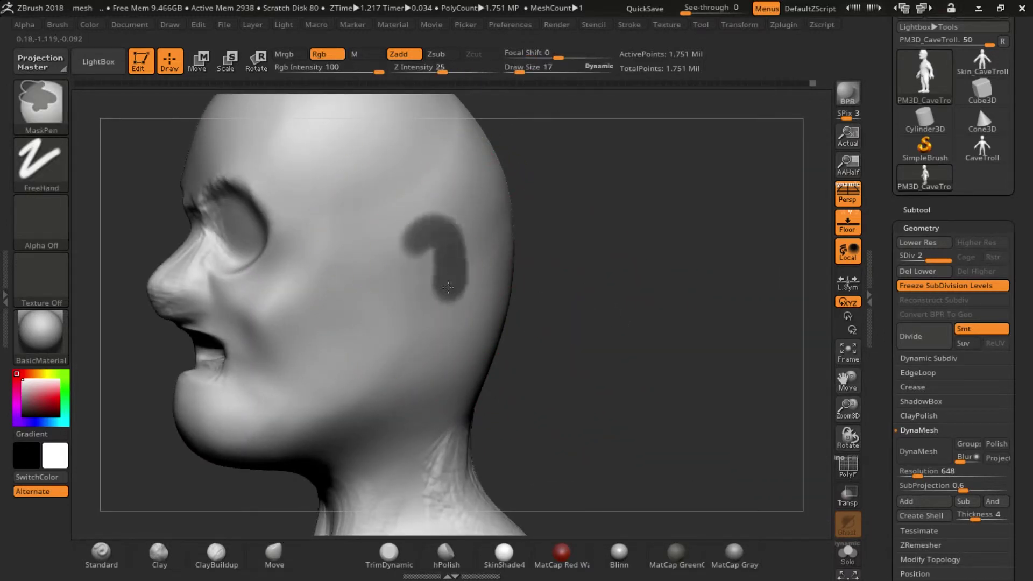
key("ctrl+z")
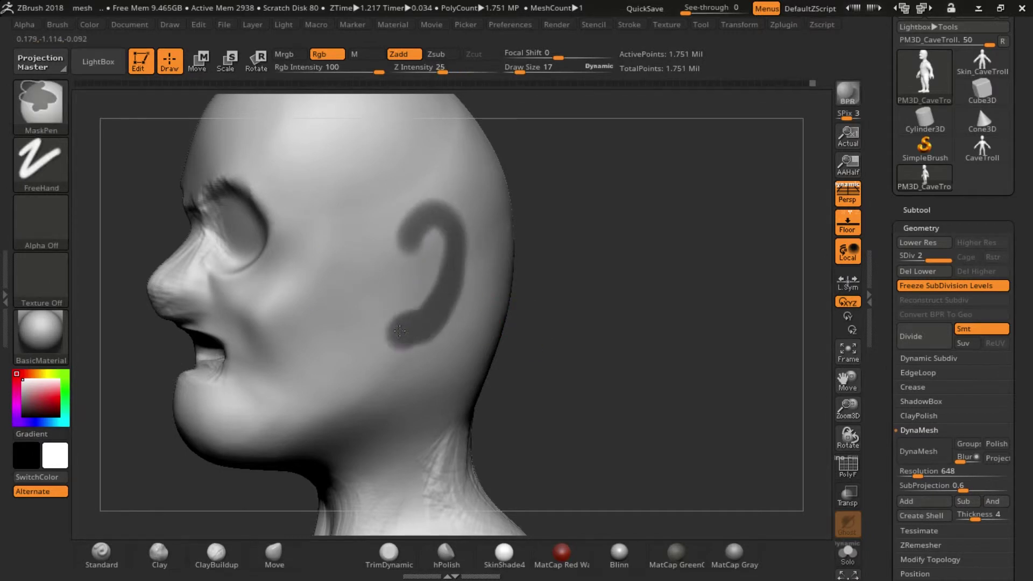
key("ctrl+z")
left_click_drag(538, 280, 537, 362)
mouse_move(440, 248)
left_mouse_down()
mouse_move(346, 265)
mouse_move(387, 301)
mouse_move(410, 351)
left_mouse_up()
Step: Invert the mask, then pull out and shape the ears with the Move brush at draw size 36
left_click_drag(565, 285, 479, 285)
type("s36")
key("Return")
left_click_drag(423, 243, 494, 279)
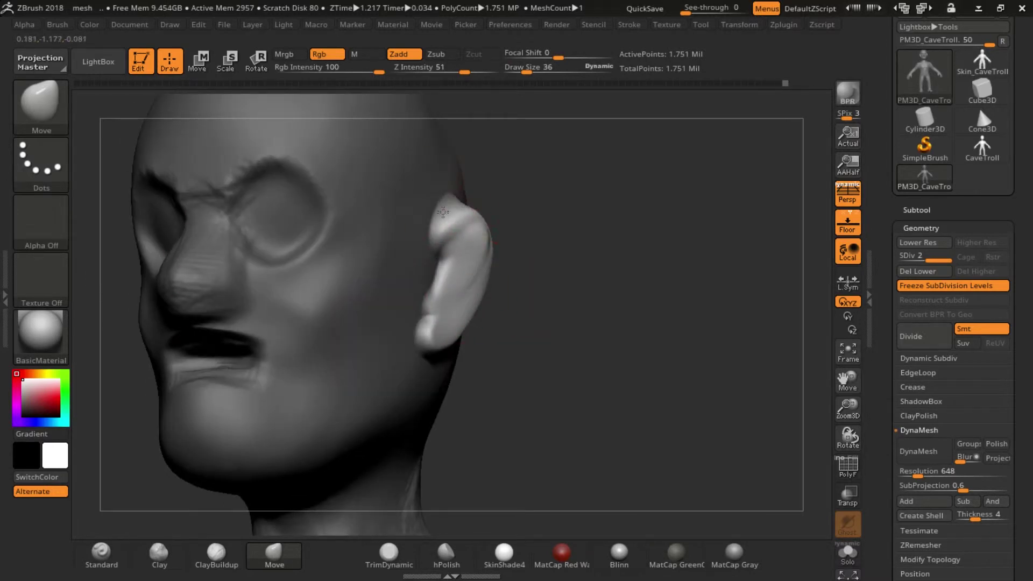
mouse_move(472, 194)
left_mouse_down()
mouse_move(514, 221)
mouse_move(509, 259)
mouse_move(519, 269)
mouse_move(505, 200)
mouse_move(458, 285)
left_mouse_up()
mouse_move(433, 327)
left_mouse_down()
mouse_move(484, 324)
mouse_move(446, 240)
mouse_move(456, 270)
left_mouse_up()
mouse_move(438, 330)
left_mouse_down()
mouse_move(468, 330)
mouse_move(503, 302)
mouse_move(520, 265)
left_mouse_up()
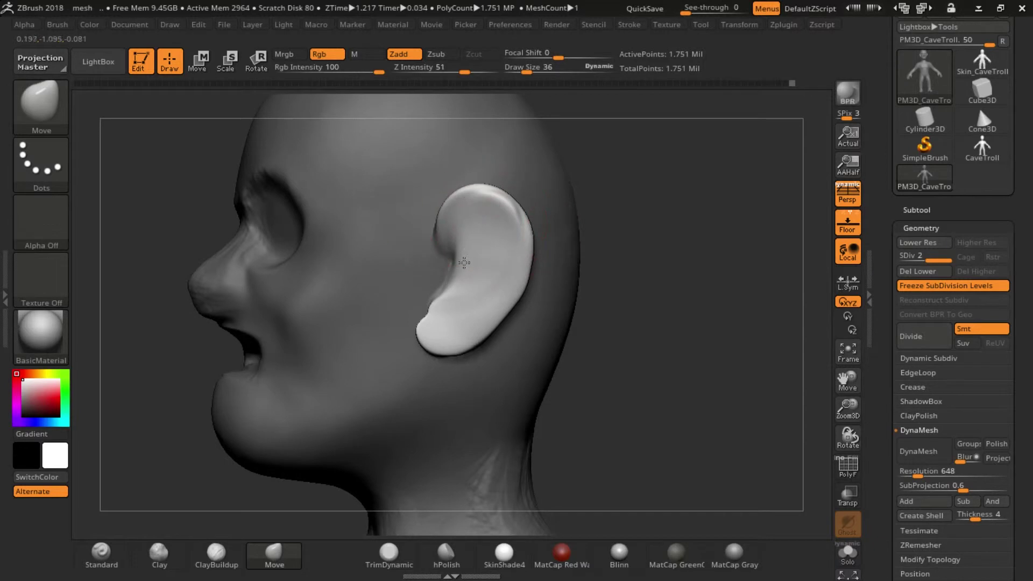
Step: Clear the mask and carve the inner folds and hollow of the ear with ClayBuildup at draw size 9
mouse_move(622, 300)
left_mouse_down()
mouse_move(437, 259)
mouse_move(312, 306)
mouse_move(417, 292)
mouse_move(572, 295)
mouse_move(646, 277)
mouse_move(532, 301)
mouse_move(300, 504)
left_mouse_up()
key("s")
left_click_drag(543, 339, 531, 339)
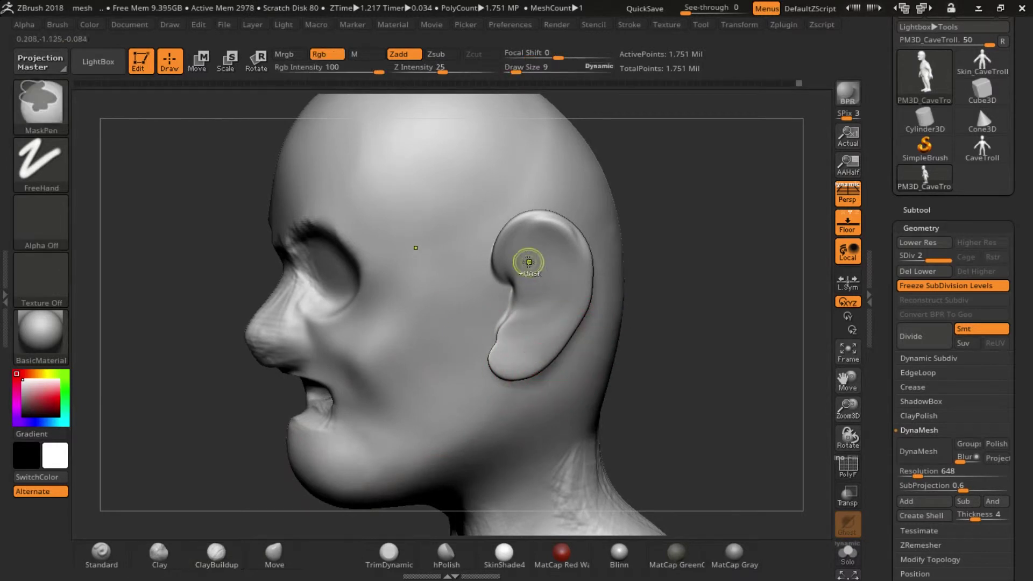
mouse_move(521, 250)
left_mouse_down()
mouse_move(544, 248)
mouse_move(534, 346)
left_mouse_up()
right_click_drag(534, 276, 727, 332, "ctrl")
Step: Remesh the figure with DynaMesh and smooth the rough folds inside the ear
left_click(919, 451)
left_click(724, 485)
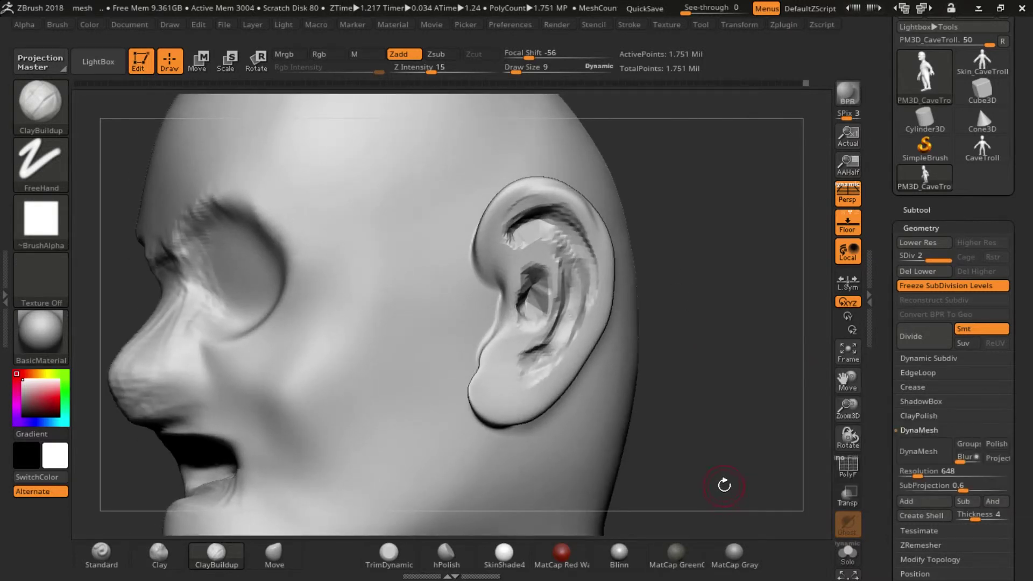
key("shift")
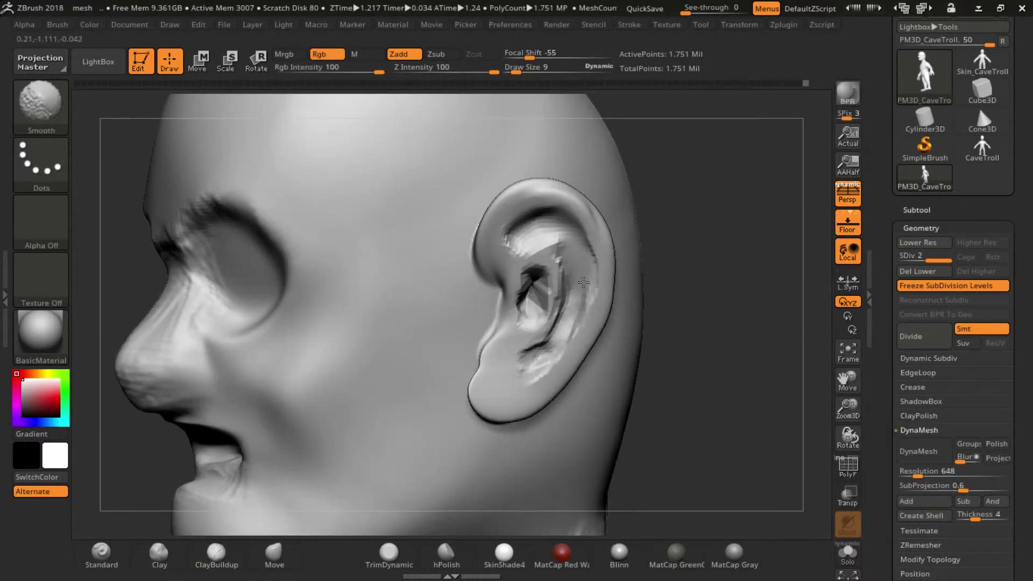
mouse_move(534, 354)
left_mouse_down("shift")
mouse_move(528, 253)
mouse_move(537, 229)
mouse_move(543, 318)
left_mouse_up("shift")
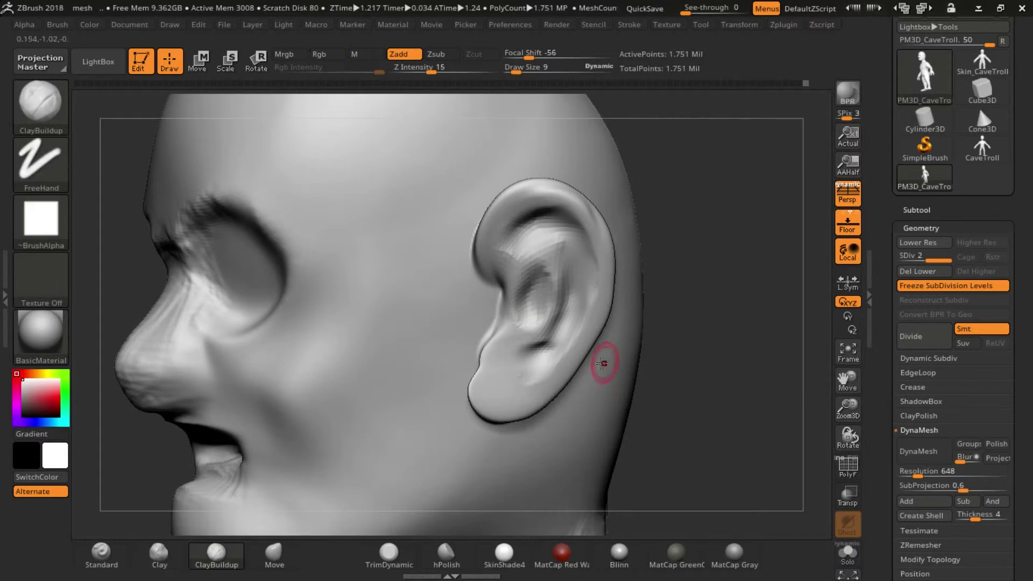
Step: Refine and smooth the inner ear folds, blending the ear's front edge into the head
left_click_drag(485, 353, 492, 276, "shift")
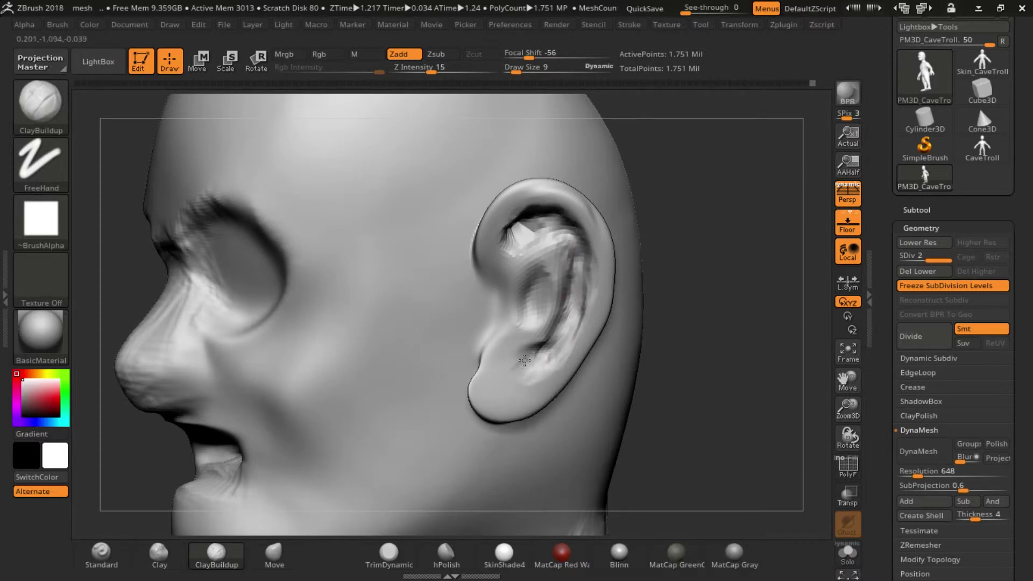
key("shift")
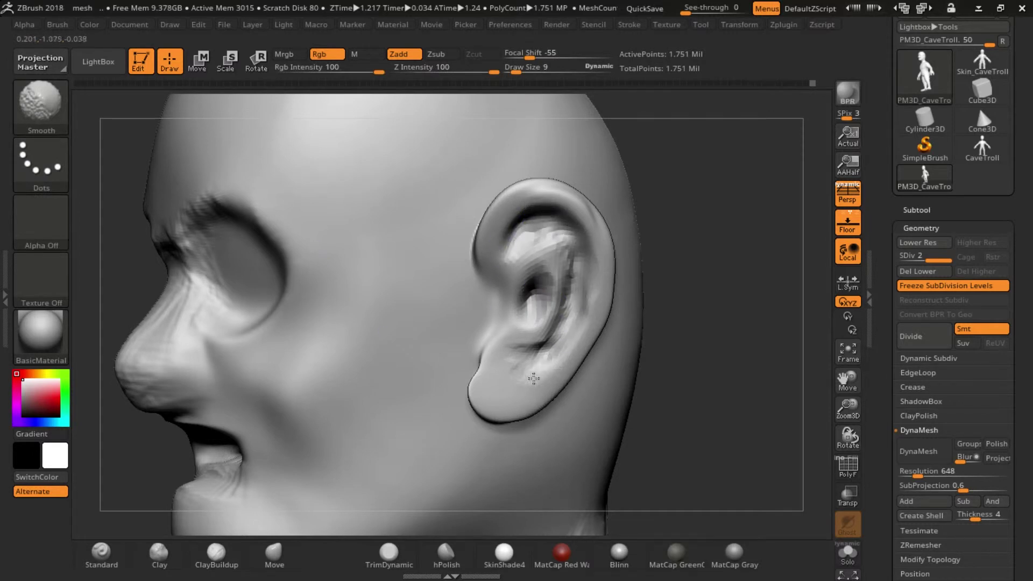
left_click_drag(576, 309, 552, 258, "shift")
mouse_move(667, 280)
left_mouse_down()
mouse_move(632, 211)
mouse_move(583, 230)
mouse_move(645, 323)
mouse_move(599, 463)
mouse_move(443, 365)
left_mouse_up()
key("shift")
key("shift")
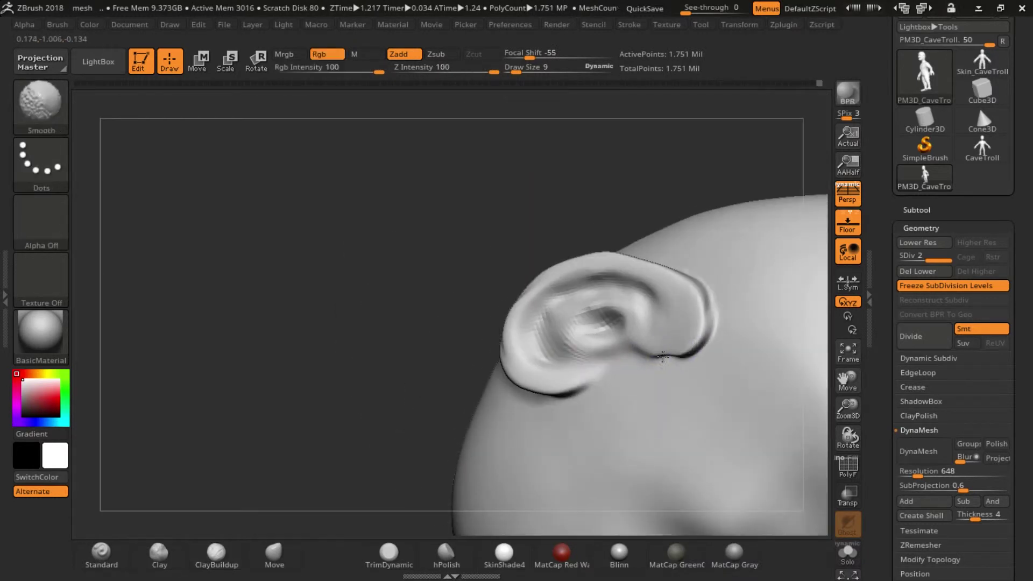
left_click_drag(397, 420, 548, 350)
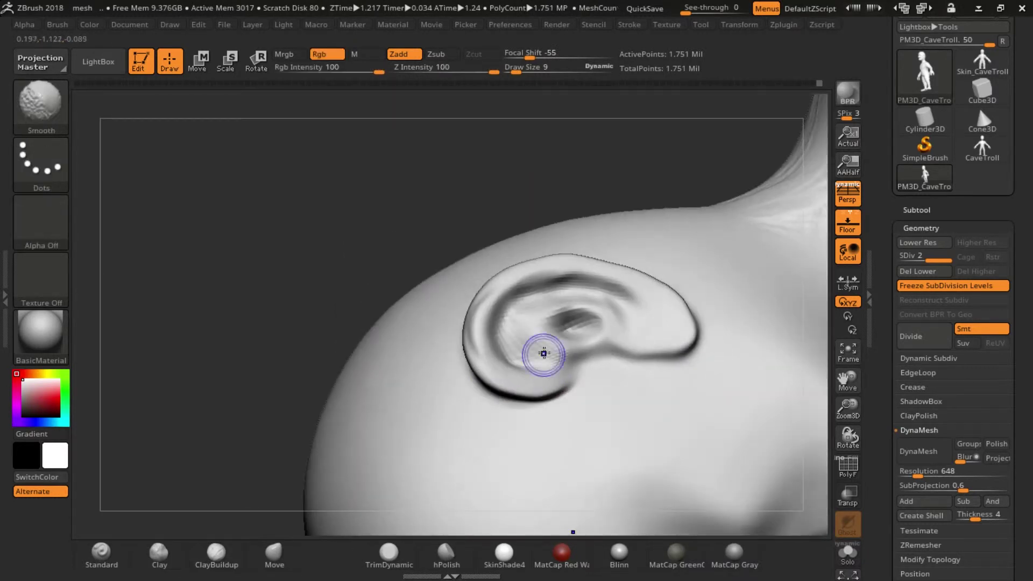
left_click_drag(562, 272, 595, 297)
Step: Remesh the figure with DynaMesh, freezing its subdivision levels
mouse_move(357, 357)
left_mouse_down()
mouse_move(675, 334)
mouse_move(787, 373)
left_mouse_up()
left_click(919, 451)
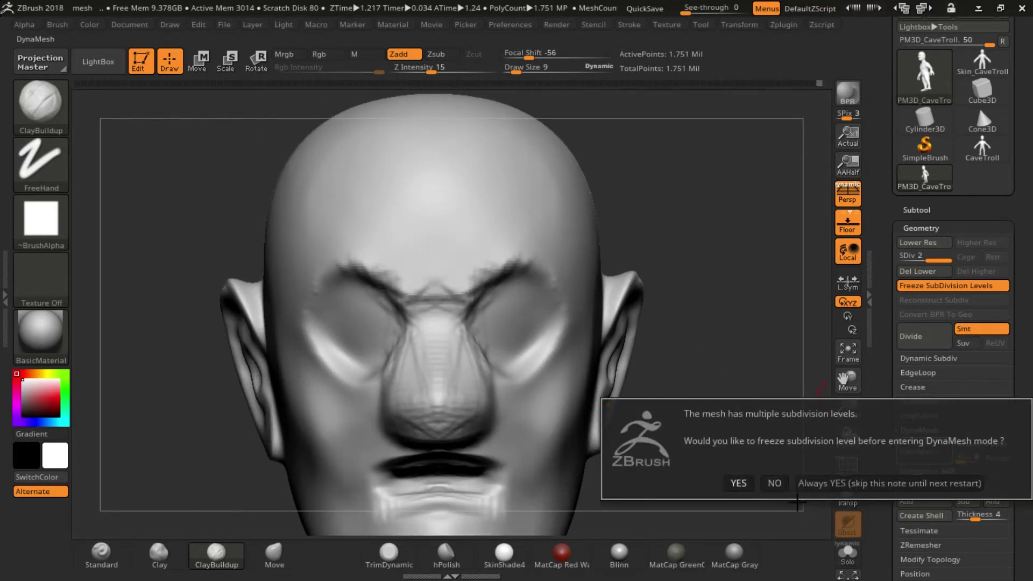
key("Return")
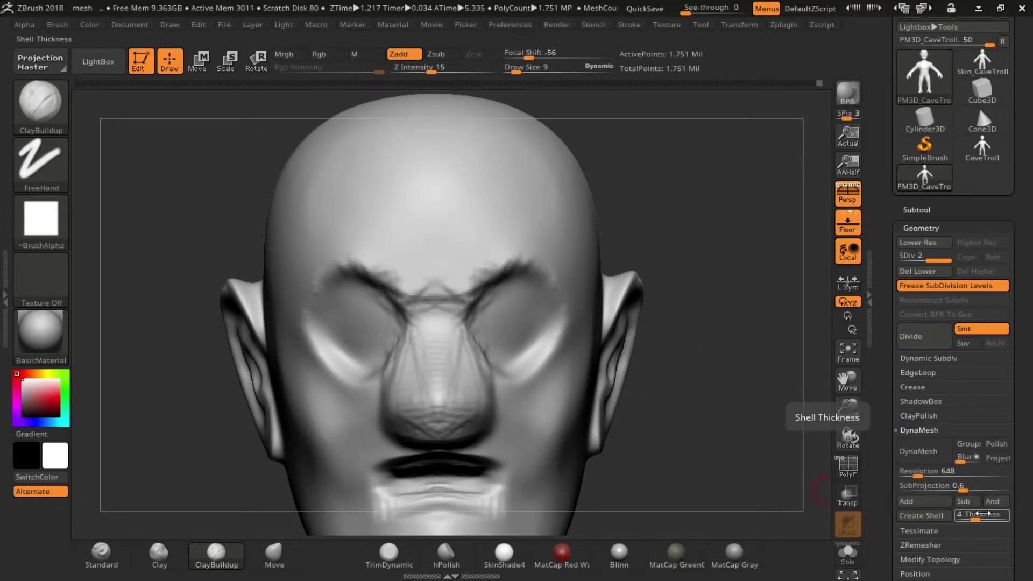
Step: Sculpt the eyelids inside the sockets, then build up the areas under the eyes and beside the nose at draw size 17
mouse_move(713, 439)
left_mouse_down()
mouse_move(693, 279)
mouse_move(686, 287)
left_mouse_up()
mouse_move(469, 340)
left_mouse_down()
mouse_move(484, 334)
mouse_move(459, 326)
mouse_move(533, 337)
left_mouse_up()
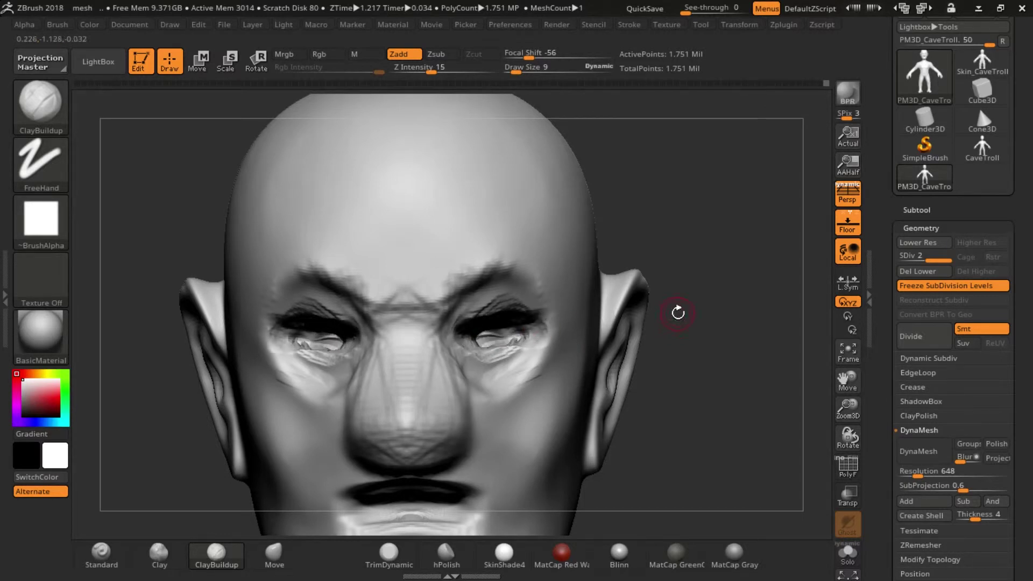
key("shift")
key("s")
mouse_move(570, 396)
left_mouse_down()
mouse_move(581, 397)
mouse_move(462, 398)
mouse_move(438, 329)
left_mouse_up()
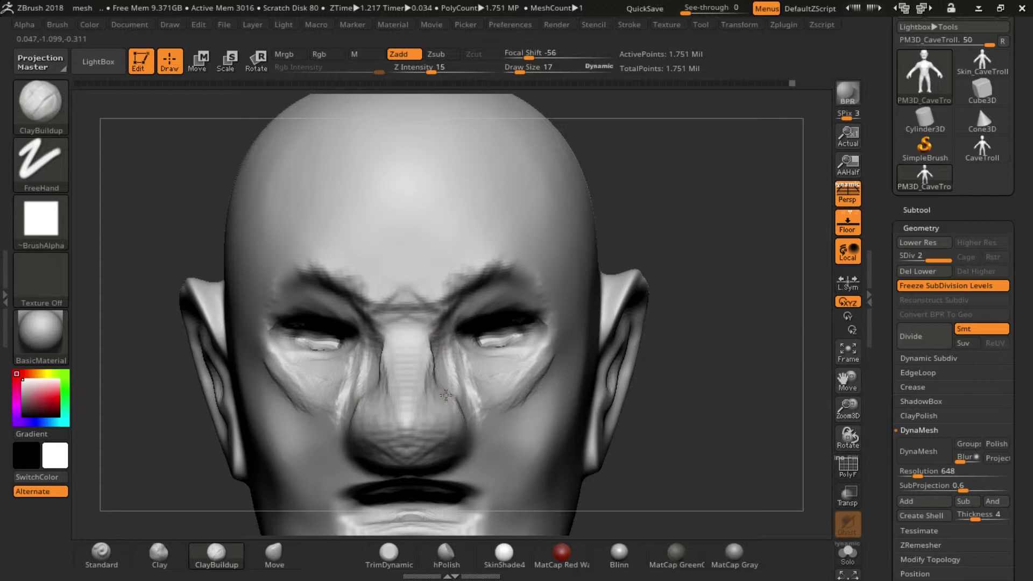
Step: Carve two nostrils and shape the underside and tip of the nose
left_click_drag(677, 408, 675, 377)
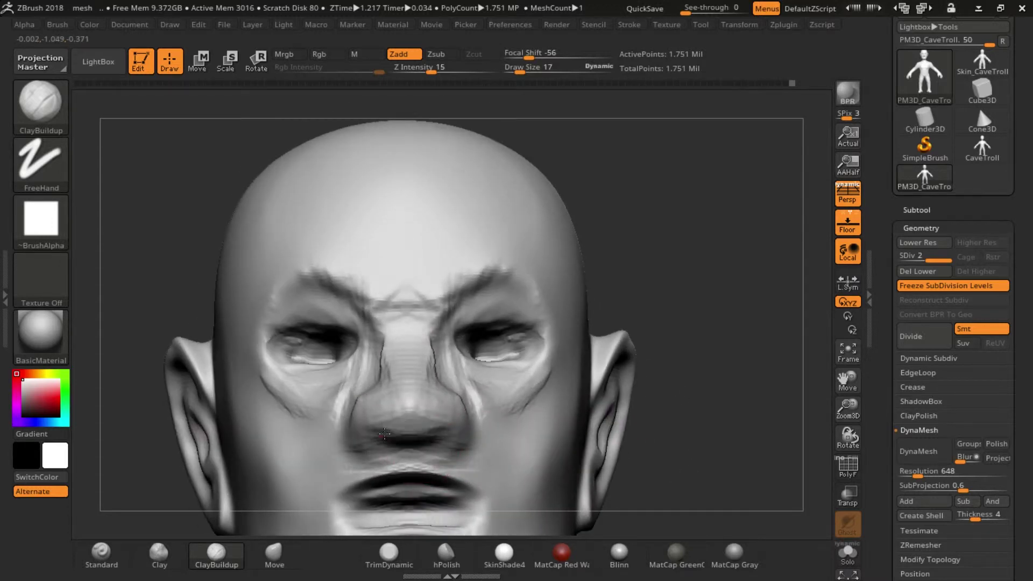
left_click_drag(699, 334, 545, 409)
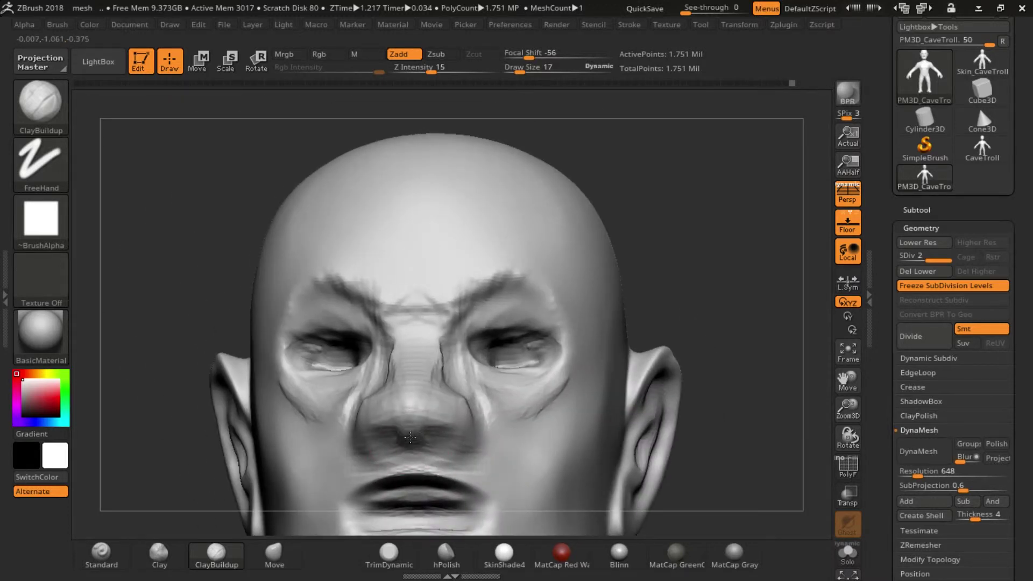
right_click_drag(444, 430, 438, 431)
left_click_drag(439, 432, 435, 434)
right_click_drag(435, 435, 433, 425)
left_click_drag(433, 425, 430, 426)
right_click_drag(431, 426, 401, 438)
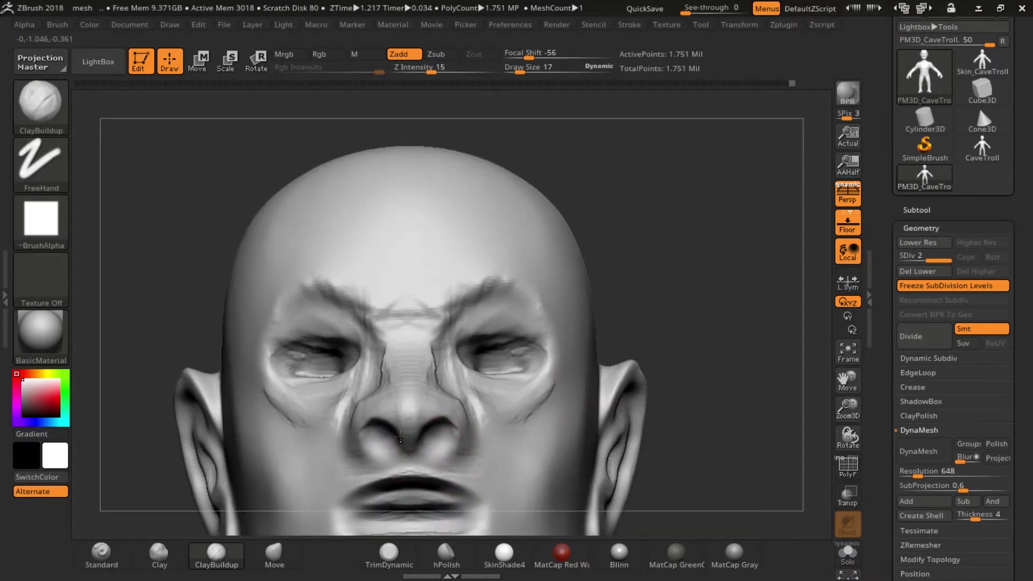
left_click_drag(401, 438, 386, 426)
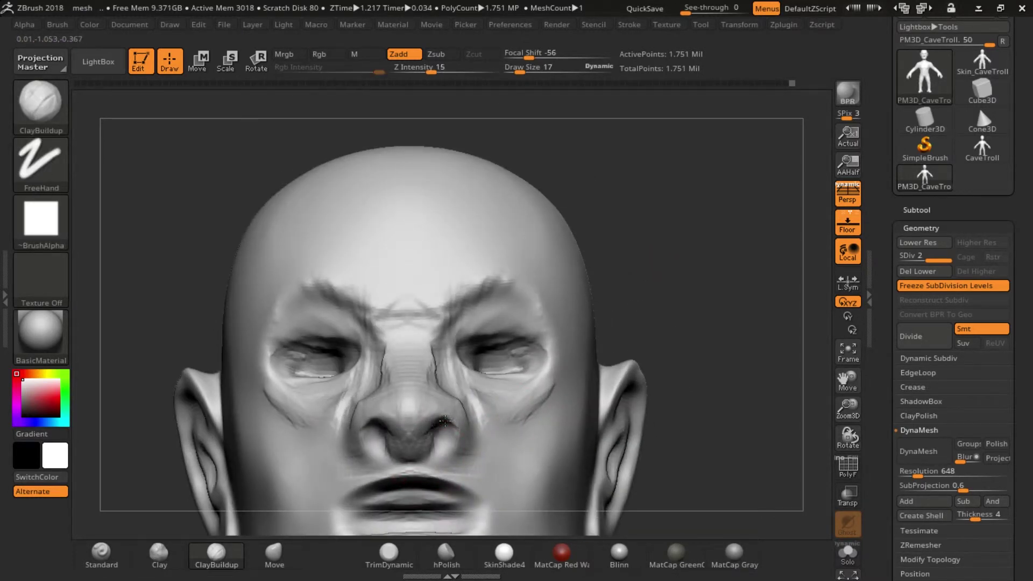
right_click_drag(427, 426, 467, 388)
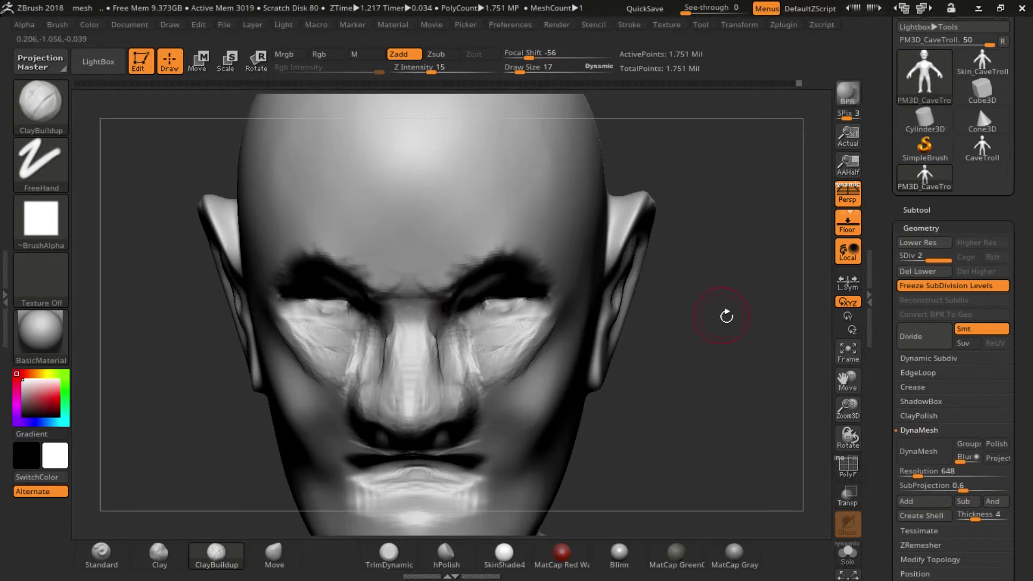
Step: Smooth the areas around the eyes and beside the nose, then build up the upper cheeks and outer brow area
right_click_drag(612, 289, 415, 341)
mouse_move(439, 344)
left_mouse_down("shift")
mouse_move(471, 280)
mouse_move(484, 275)
mouse_move(468, 277)
left_mouse_up("shift")
left_click_drag(479, 323, 496, 318, "shift")
right_click_drag(495, 318, 511, 320)
left_click_drag(511, 320, 512, 317, "shift")
right_click_drag(511, 318, 672, 307)
left_click_drag(475, 309, 490, 315, "shift")
right_click_drag(489, 314, 525, 346)
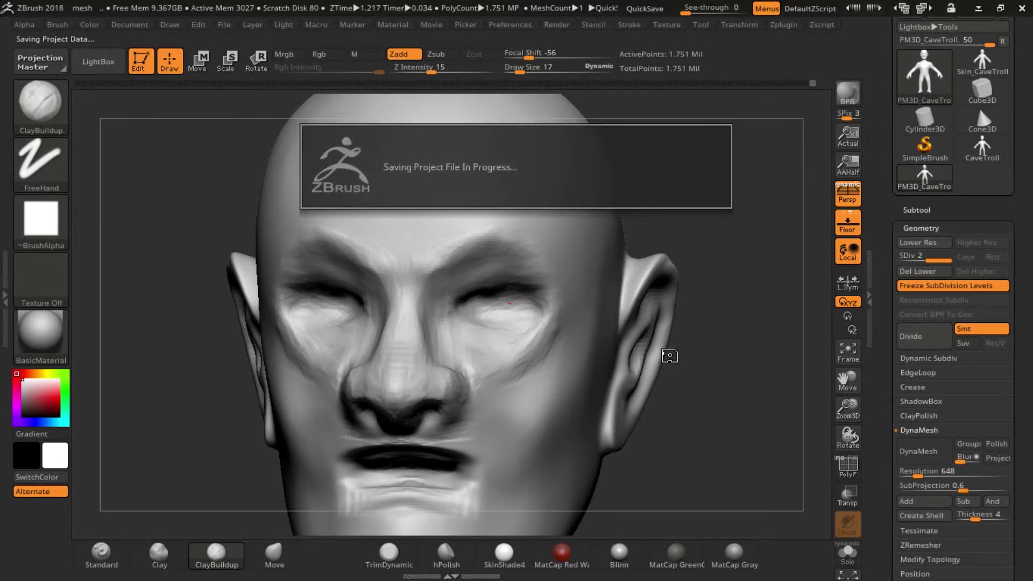
mouse_move(478, 307)
left_mouse_down()
mouse_move(469, 311)
mouse_move(525, 311)
mouse_move(544, 334)
mouse_move(549, 310)
mouse_move(511, 364)
left_mouse_up()
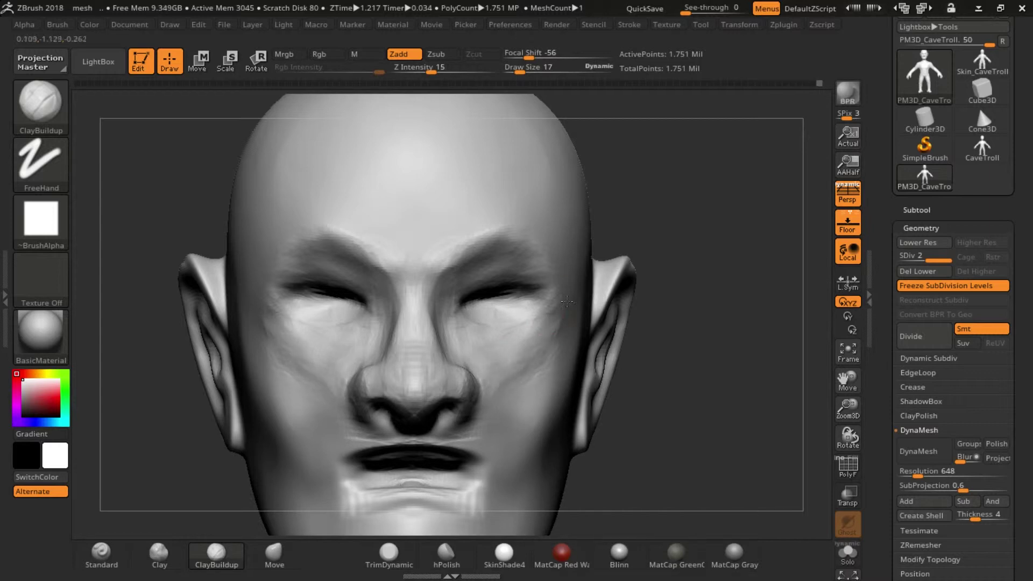
mouse_move(527, 251)
left_mouse_down()
mouse_move(473, 236)
mouse_move(500, 236)
left_mouse_up()
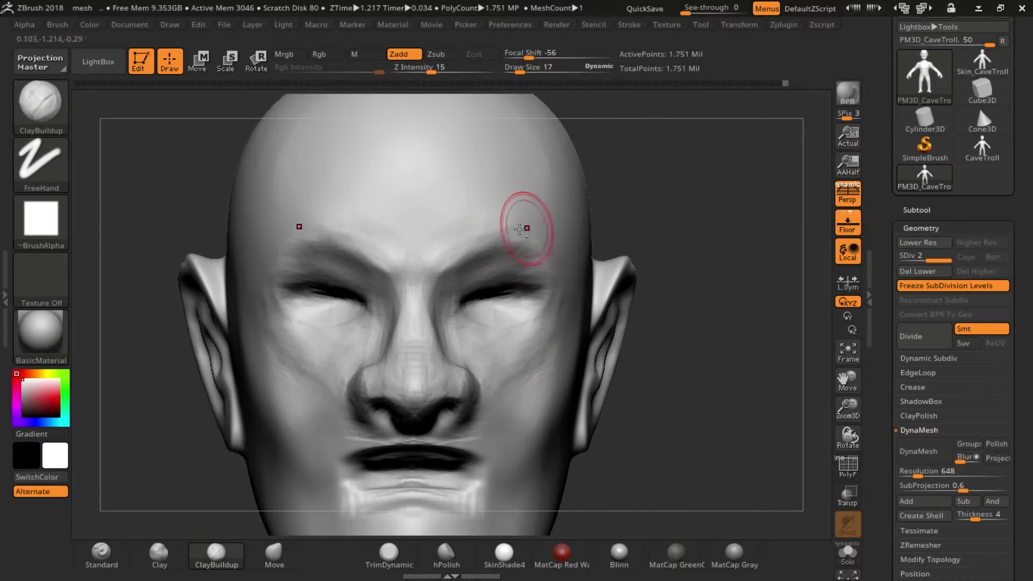
Step: Shape the upper lip and mouth opening, blending the rough strip below the lower lip and adding mouth corners
right_click_drag(531, 406, 546, 351)
mouse_move(457, 320)
left_mouse_down()
mouse_move(409, 315)
mouse_move(359, 340)
left_mouse_up()
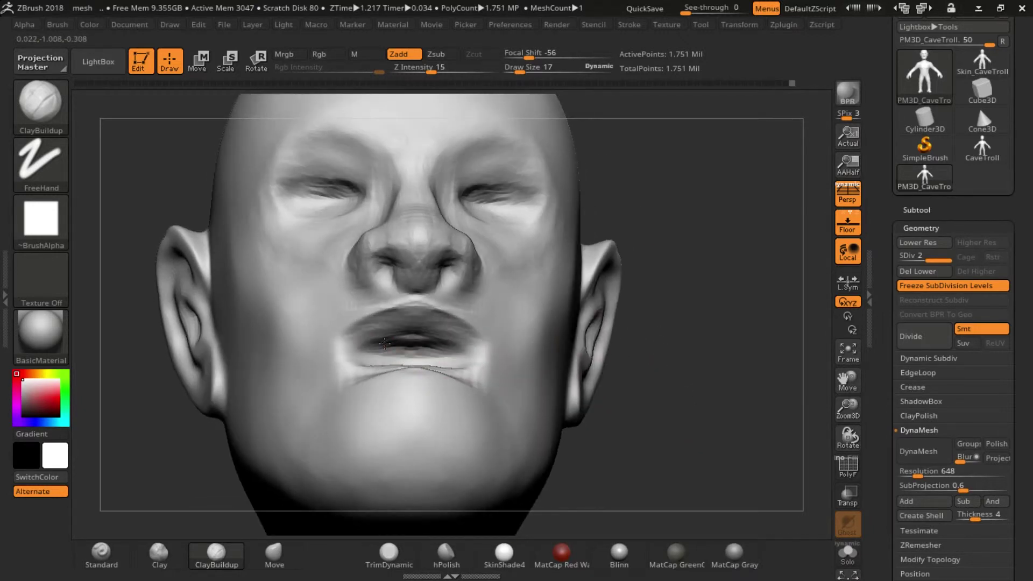
right_click_drag(360, 322, 485, 366)
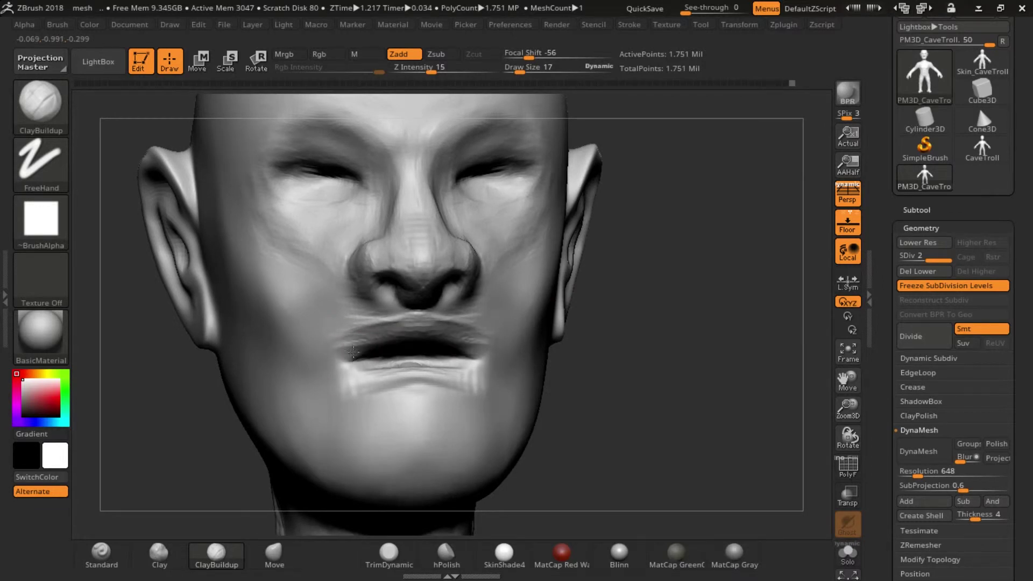
mouse_move(594, 378)
right_mouse_down()
mouse_move(438, 357)
mouse_move(395, 373)
right_mouse_up()
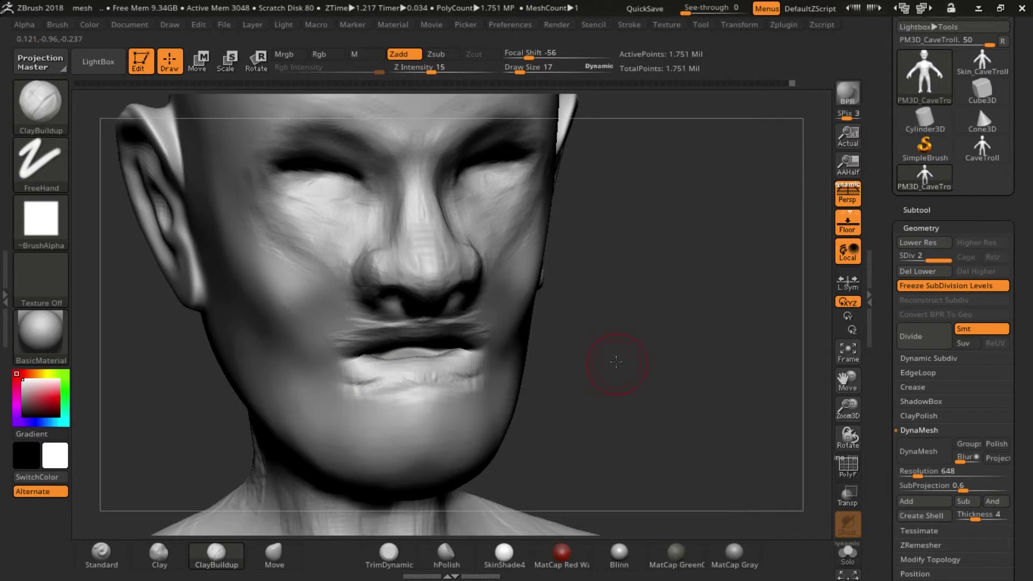
right_click_drag(581, 355, 402, 382)
left_click_drag(487, 358, 502, 347)
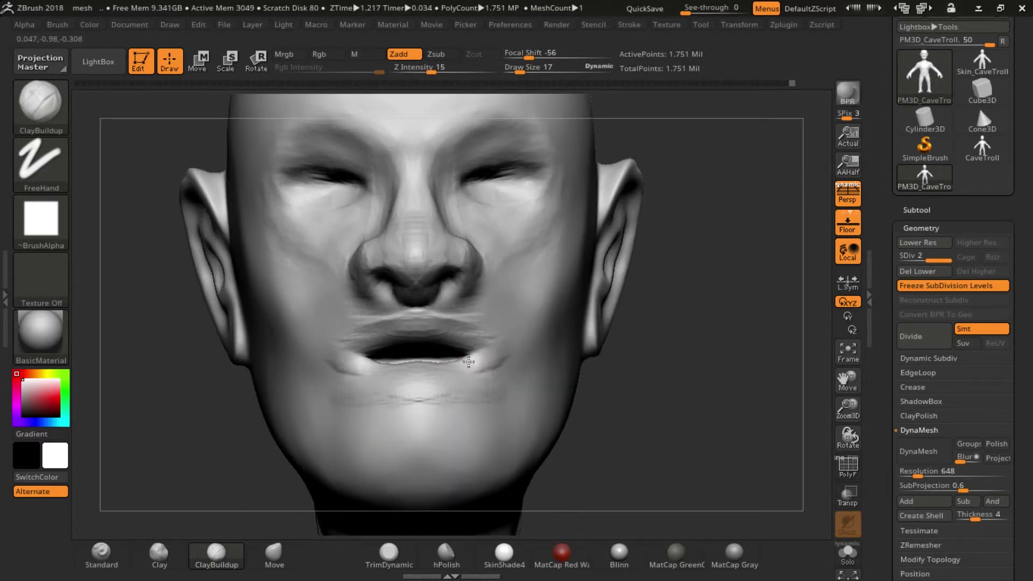
Step: Build up the lower lip and front of the chin, smoothing the crease between them
mouse_move(439, 355)
right_mouse_down()
mouse_move(446, 360)
mouse_move(423, 361)
mouse_move(479, 380)
right_mouse_up()
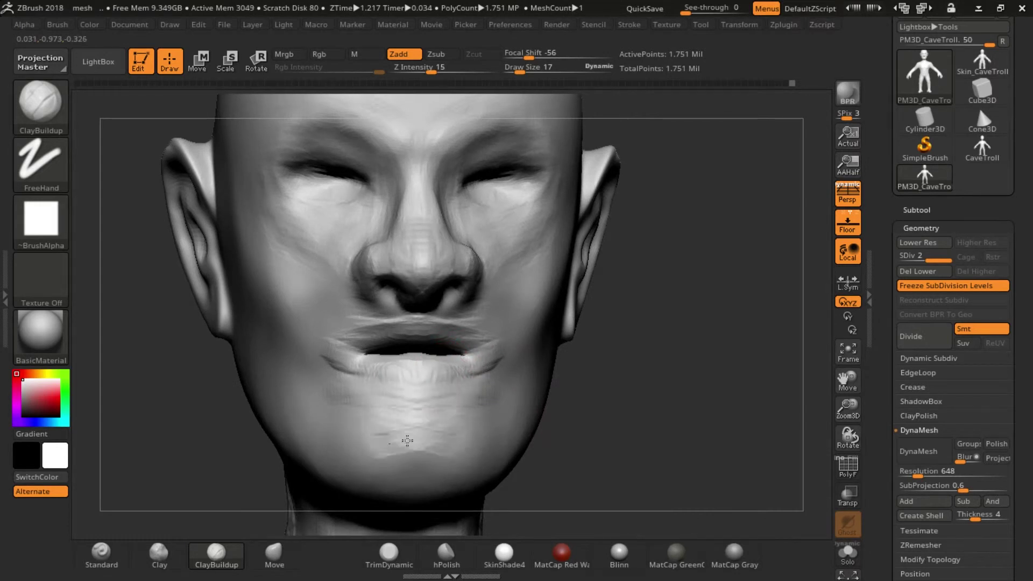
left_click_drag(461, 392, 445, 379, "shift")
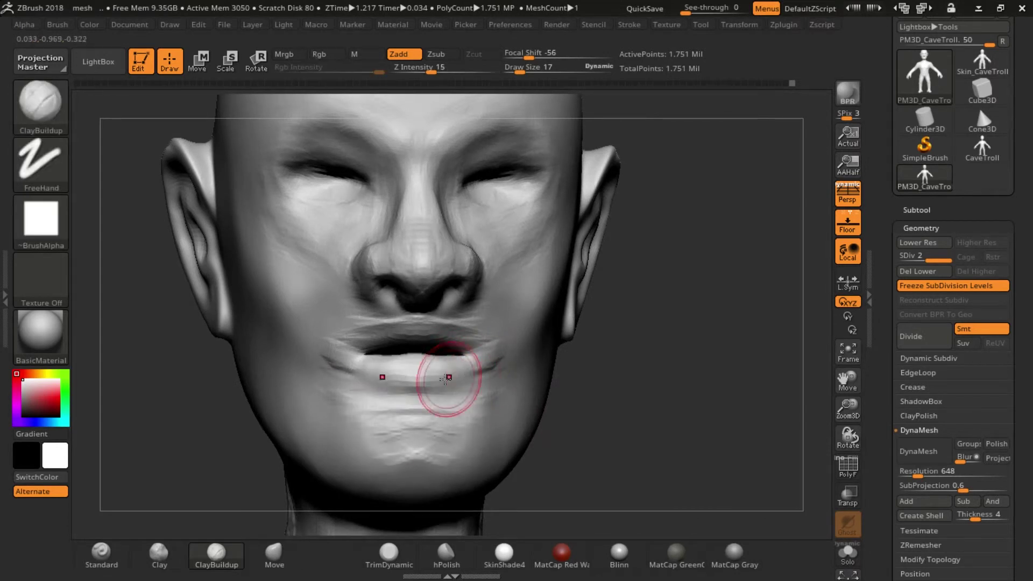
mouse_move(415, 323)
right_mouse_down()
mouse_move(484, 334)
mouse_move(424, 338)
right_mouse_up()
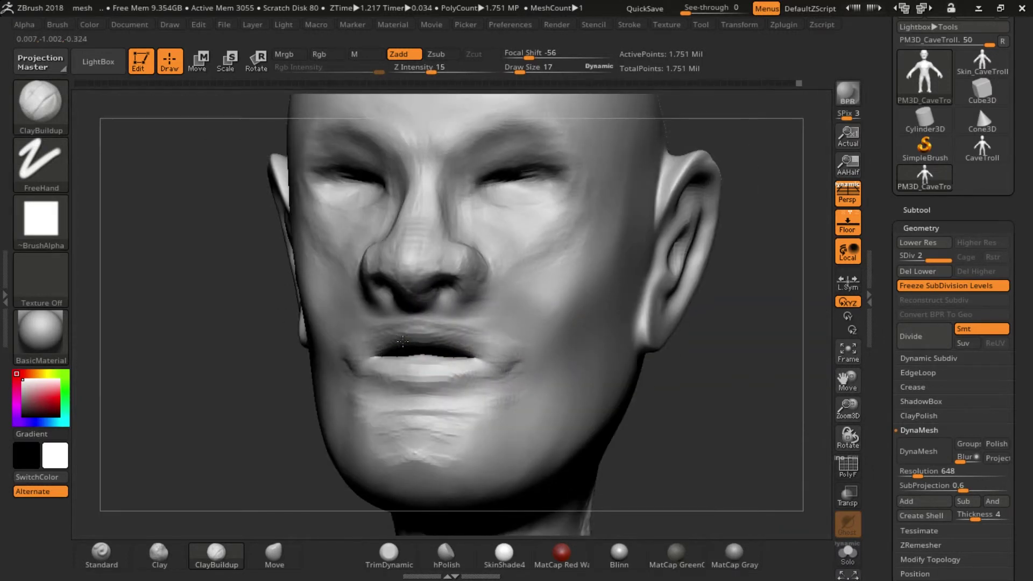
left_click_drag(460, 360, 392, 377)
mouse_move(461, 323)
left_mouse_down()
mouse_move(525, 344)
mouse_move(533, 357)
mouse_move(366, 377)
mouse_move(430, 397)
mouse_move(525, 357)
mouse_move(425, 363)
left_mouse_up()
Step: Hollow and round out the nostrils from below with the ClayBuildup brush at draw size 6
mouse_move(425, 363)
right_mouse_down()
mouse_move(377, 355)
mouse_move(403, 369)
mouse_move(640, 353)
mouse_move(597, 344)
right_mouse_up()
right_click_drag(427, 295, 622, 334, "alt")
key("s")
left_click(455, 346)
right_click_drag(753, 311, 393, 300)
mouse_move(398, 287)
left_mouse_down()
mouse_move(392, 293)
mouse_move(426, 302)
left_mouse_up()
right_click_drag(427, 277, 405, 280, "shift")
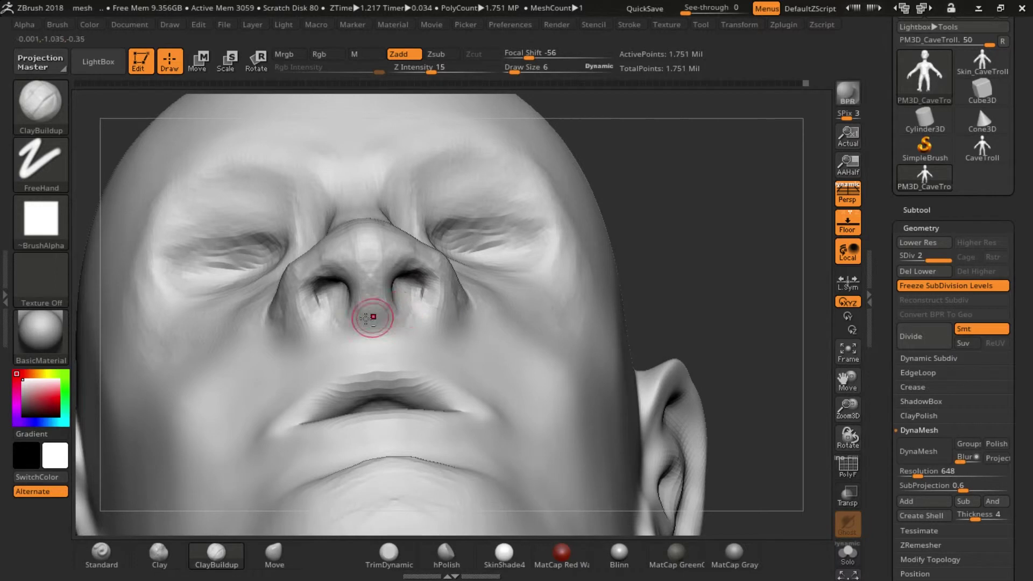
mouse_move(328, 278)
left_mouse_down()
mouse_move(397, 291)
mouse_move(421, 265)
left_mouse_up()
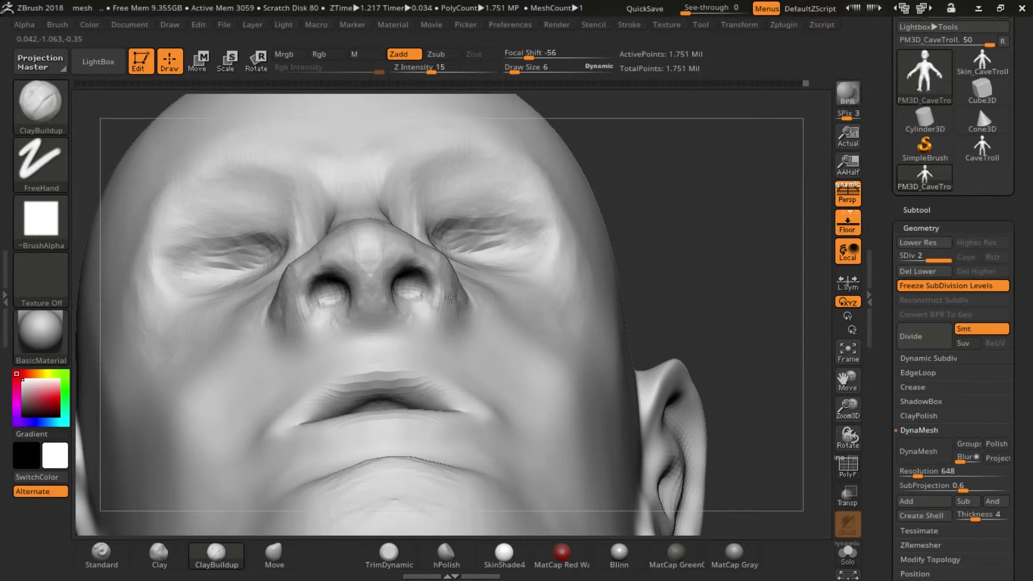
Step: Define the nostril wings and their lower edges where they meet the cheeks
right_click_drag(455, 289, 491, 316)
left_click_drag(491, 316, 478, 285)
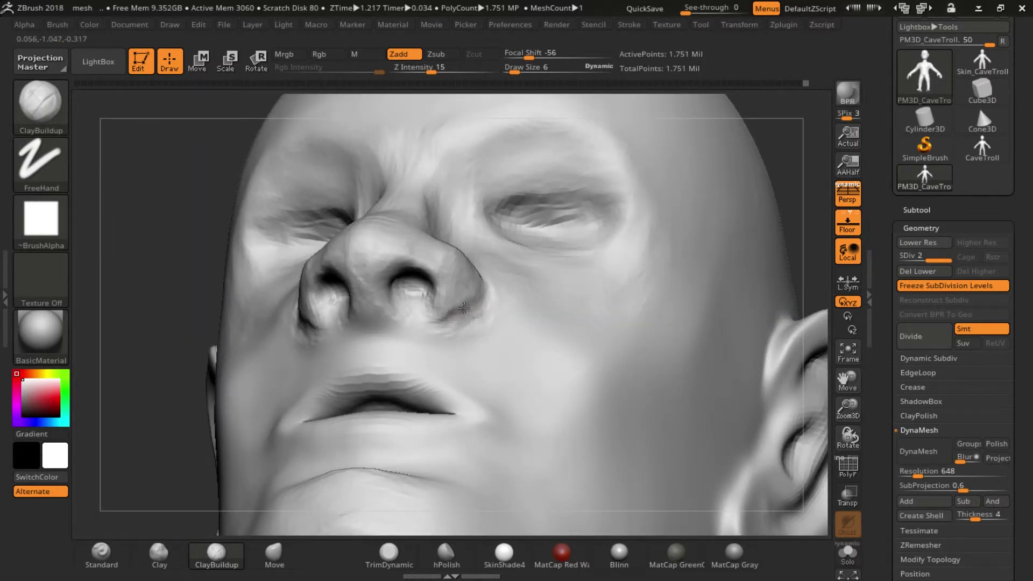
mouse_move(432, 321)
left_mouse_down()
mouse_move(433, 293)
mouse_move(426, 318)
mouse_move(446, 322)
mouse_move(472, 304)
mouse_move(435, 287)
mouse_move(432, 315)
mouse_move(424, 310)
mouse_move(448, 308)
mouse_move(438, 328)
left_mouse_up()
left_click_drag(161, 320, 479, 262)
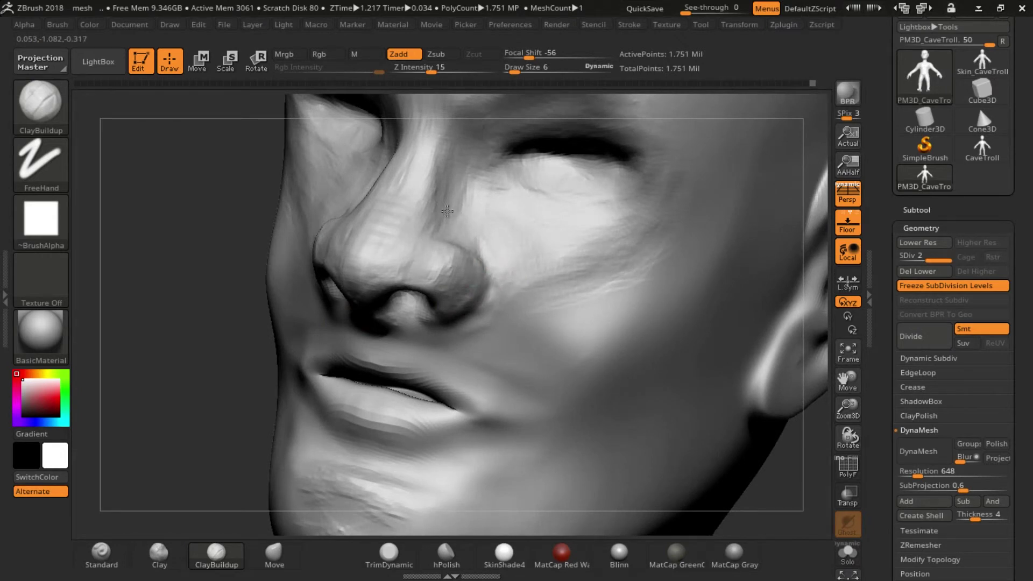
Step: Smooth the bridge and sides of the nose, and refine the lower eyelids, blending them into the cheeks
key("shift")
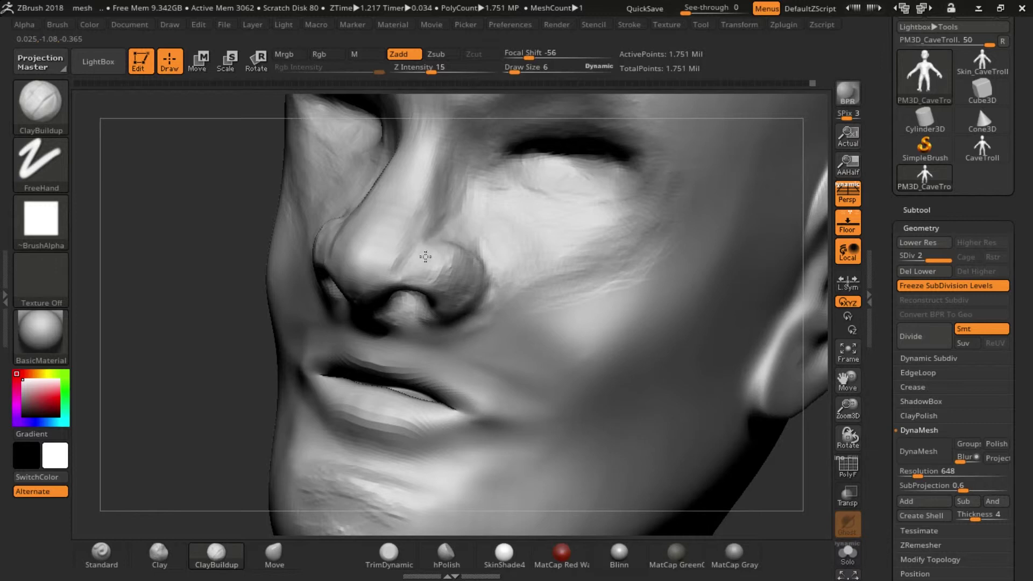
key("shift")
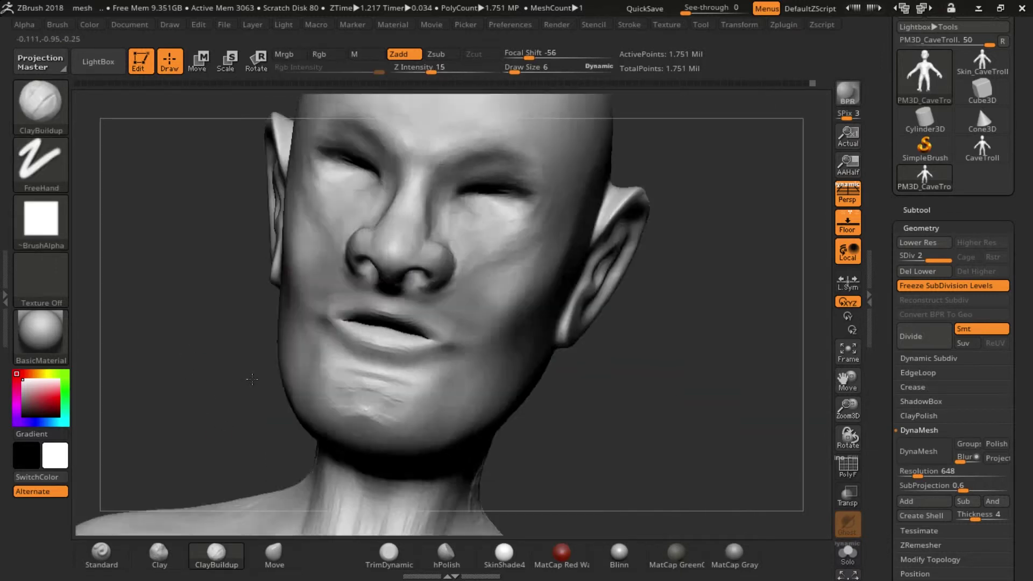
left_click_drag(439, 288, 368, 288)
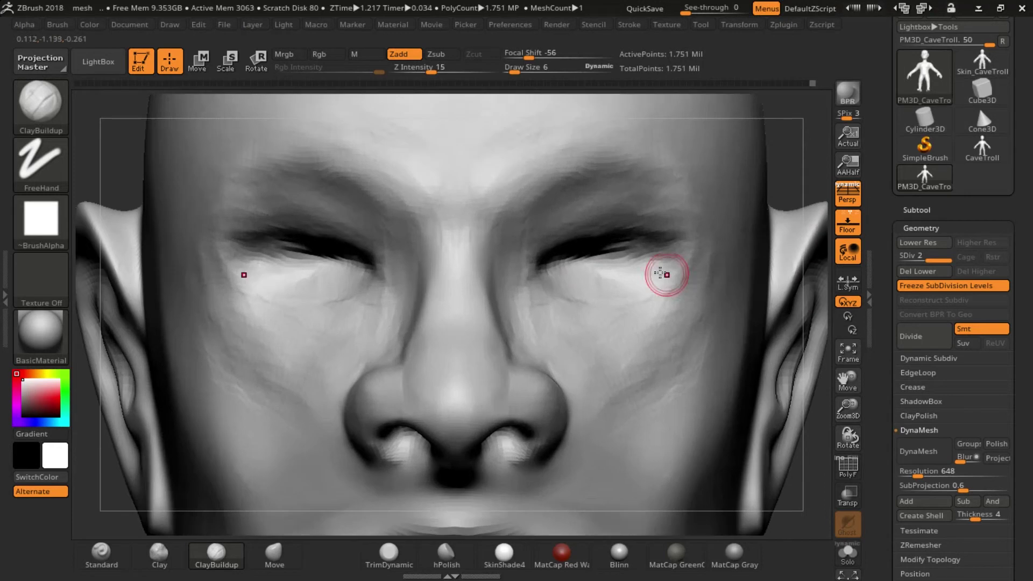
mouse_move(661, 273)
left_mouse_down("shift")
mouse_move(591, 258)
mouse_move(625, 250)
mouse_move(619, 275)
mouse_move(629, 270)
mouse_move(527, 265)
left_mouse_up("shift")
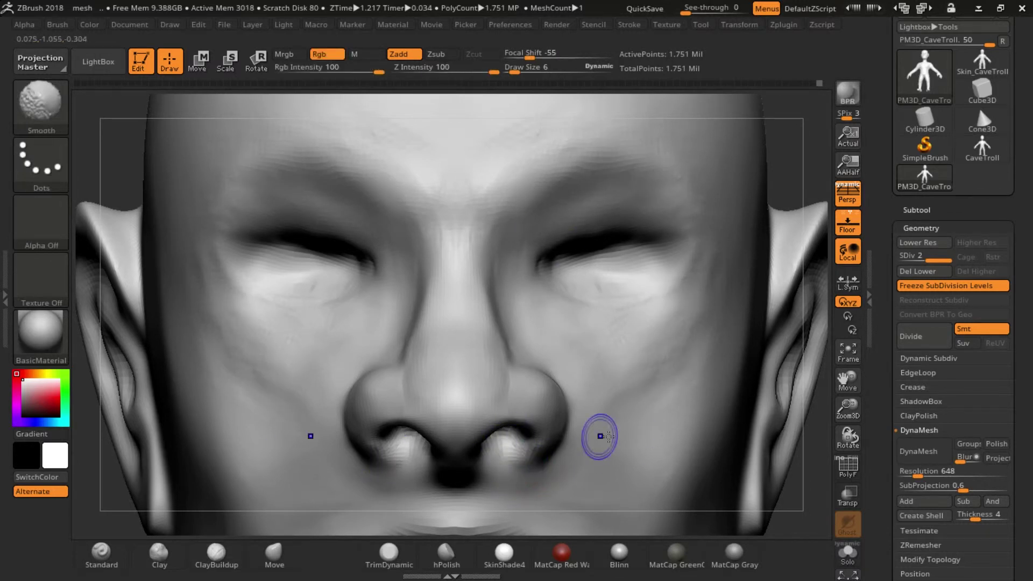
Step: Build up the mouth corners and the area above the upper lip at draw size 19, then smooth the mouth and chin
key("f")
left_click_drag(599, 473, 604, 396, "alt")
key("s")
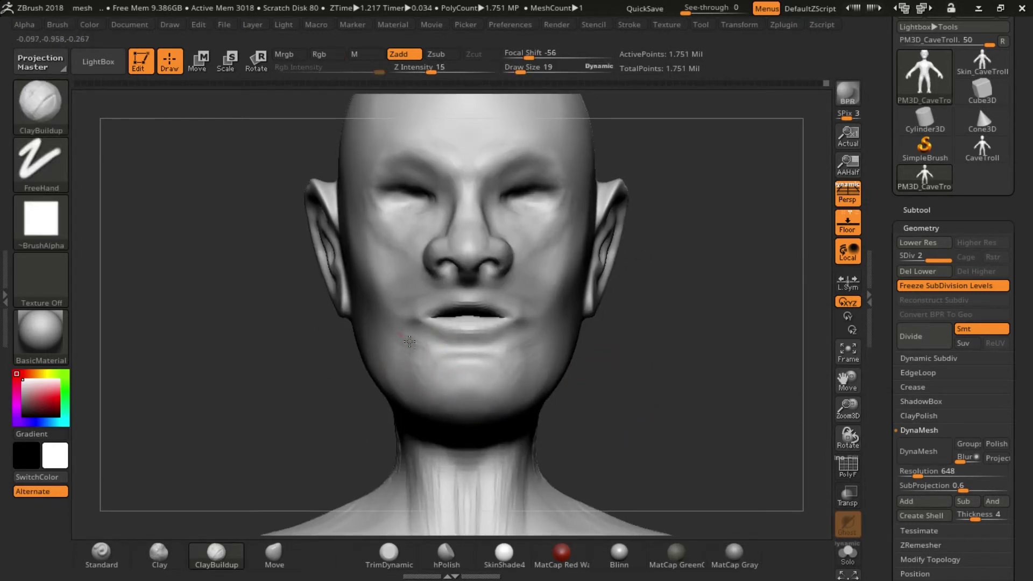
left_click_drag(410, 347, 412, 333)
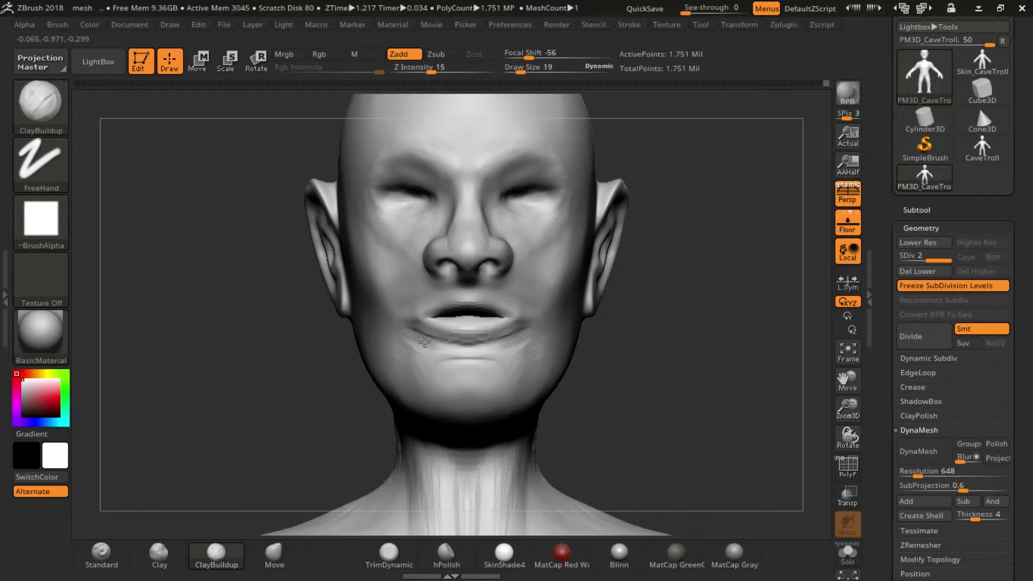
left_click_drag(525, 328, 510, 299)
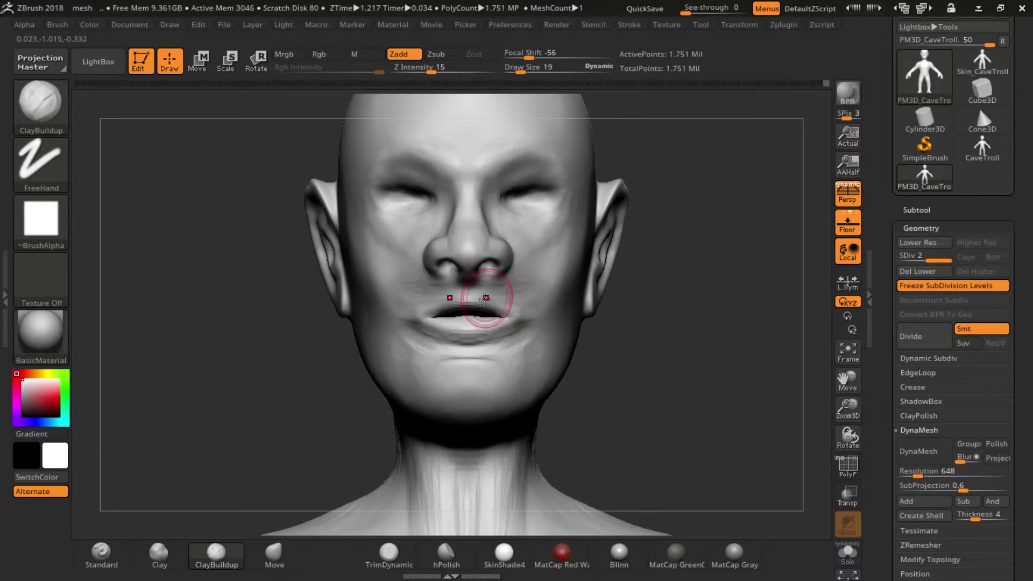
scroll(495, 290, "up", 3)
key("shift")
mouse_move(498, 300)
left_mouse_down("shift")
mouse_move(542, 295)
mouse_move(551, 275)
left_mouse_up("shift")
left_click_drag(473, 399, 482, 431, "shift")
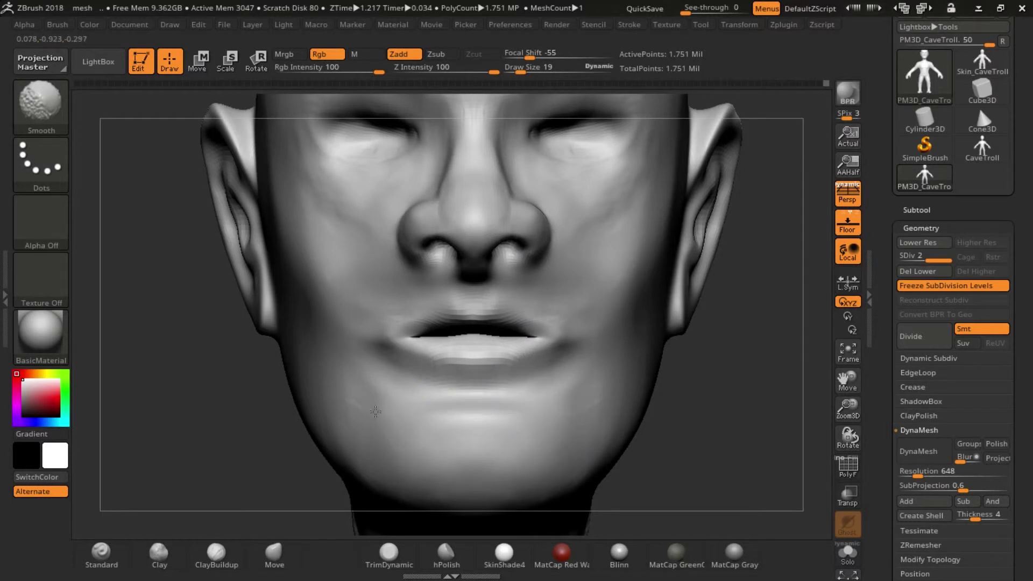
Step: Build up the cheekbones and cheeks with diagonal clay strokes from the eyes down toward the mouth
scroll(624, 251, "down", 3)
key("f")
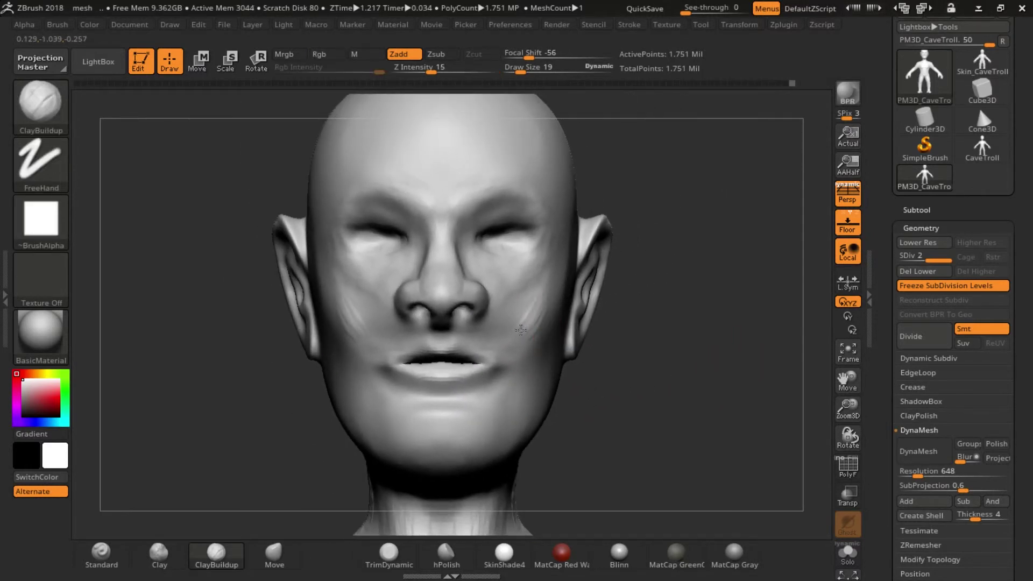
left_click_drag(510, 305, 544, 248)
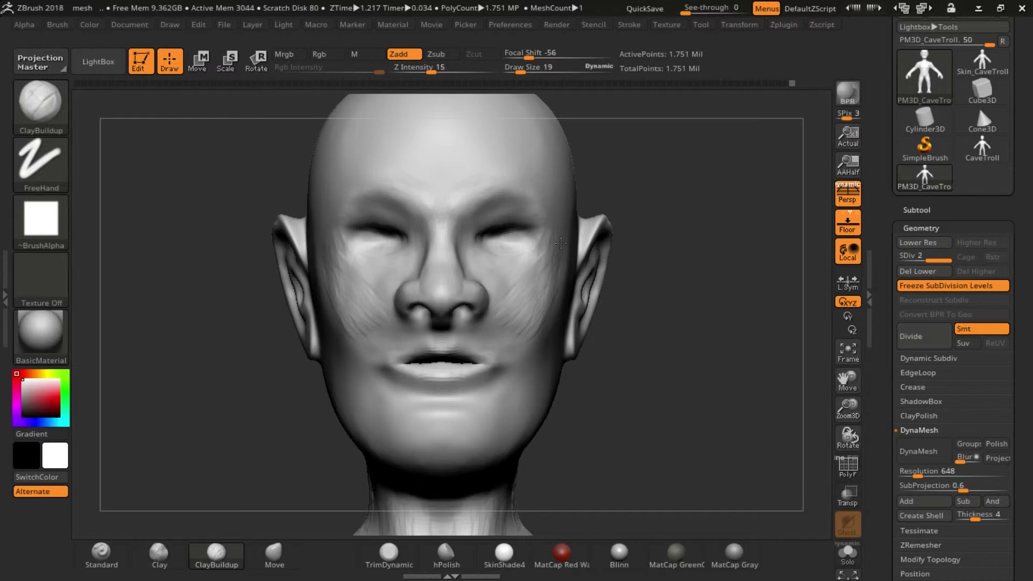
right_click_drag(533, 325, 554, 321)
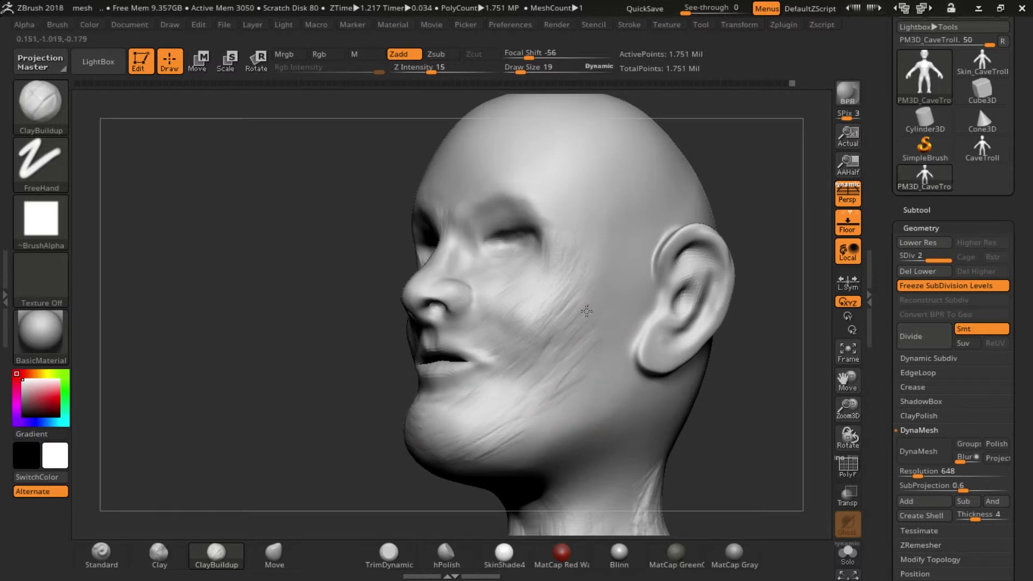
Step: Build up the jawline and the side and back of the neck, smoothing the strokes into the head
mouse_move(768, 397)
left_mouse_down()
mouse_move(768, 411)
mouse_move(643, 412)
left_mouse_up()
left_click_drag(490, 383, 547, 336)
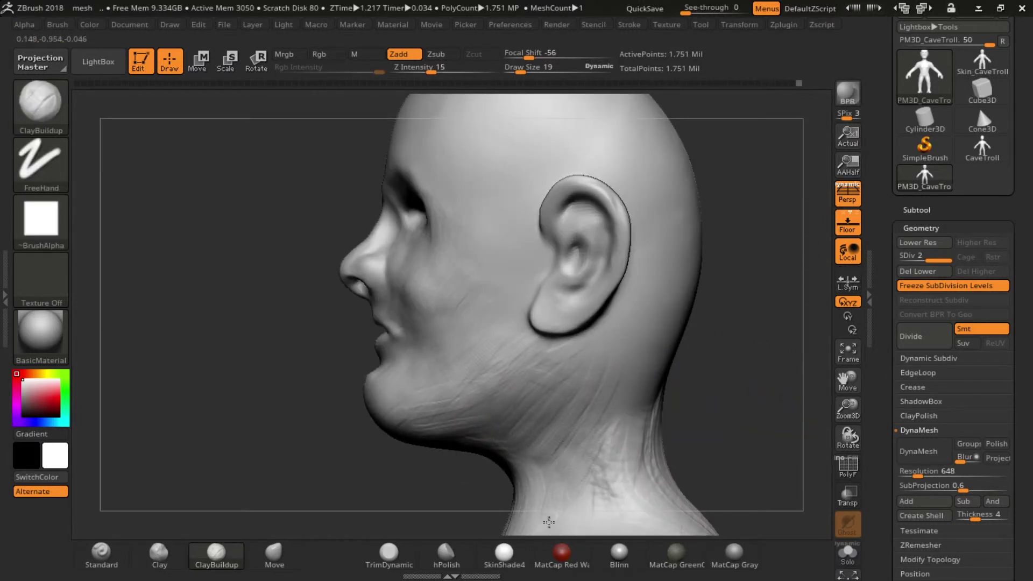
left_click_drag(568, 349, 632, 415)
left_click_drag(553, 410, 581, 425, "shift")
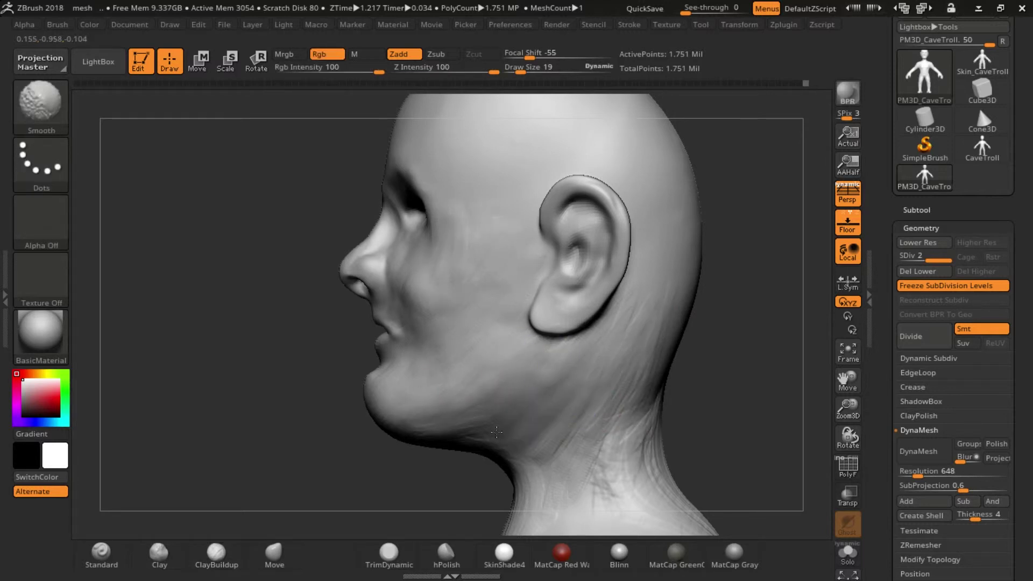
right_click_drag(715, 422, 527, 346)
type("SSSSSSSSSSSSSSSSSSSSSS")
key("shift")
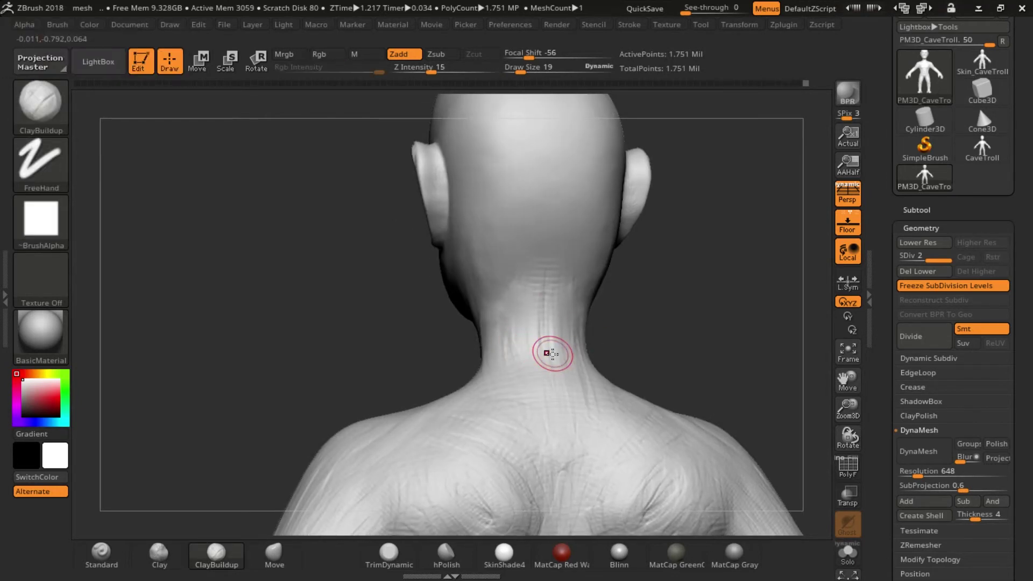
right_click_drag(522, 285, 595, 339)
Step: Sculpt raised brow ridges above both eyes with the ClayBuildup brush at draw size 10
mouse_move(472, 396)
right_mouse_down()
mouse_move(648, 383)
mouse_move(680, 421)
mouse_move(692, 388)
mouse_move(615, 247)
right_mouse_up()
key("s")
mouse_move(591, 271)
left_mouse_down()
mouse_move(502, 262)
mouse_move(525, 249)
left_mouse_up()
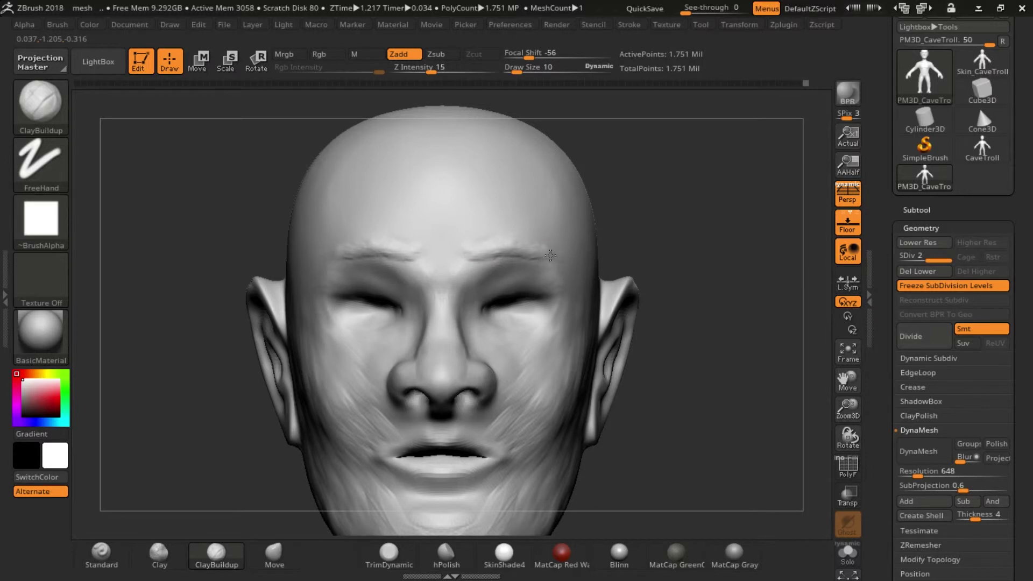
left_click_drag(540, 247, 479, 252)
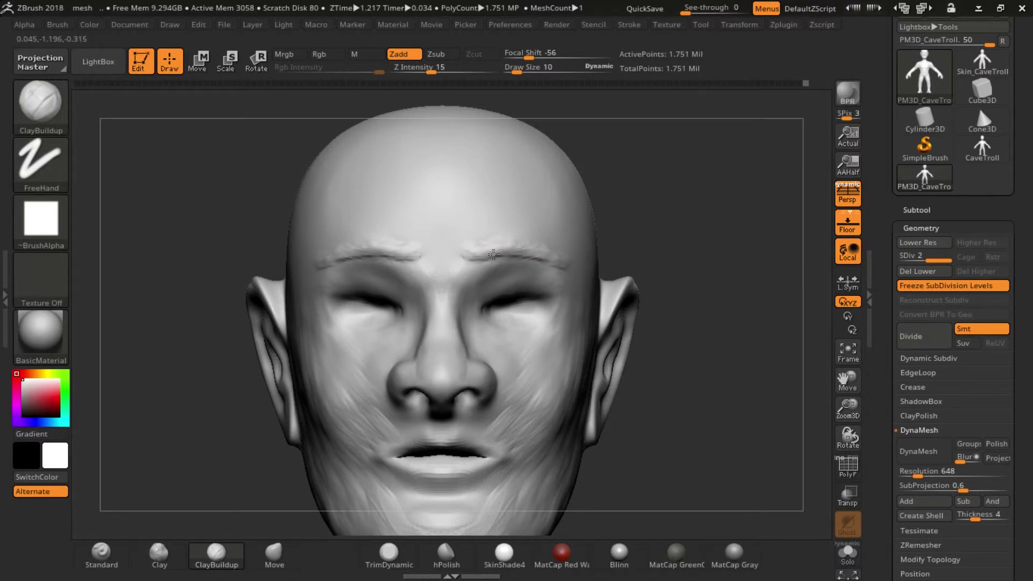
left_click_drag(707, 334, 697, 266)
Step: Append a sphere as a new subtool to the troll
left_click(916, 210)
scroll(952, 269, "down", 5)
left_click(970, 281)
left_click(850, 337)
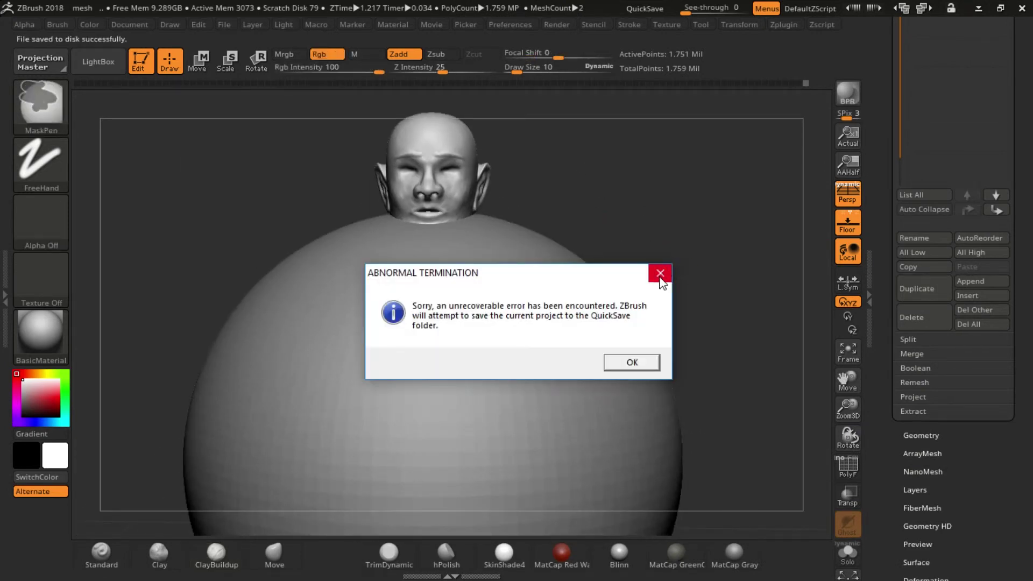
Step: Close the crash messages and reopen the saved cave troll project in ZBrush
left_click(660, 273)
left_click(632, 362)
double_click(323, 132)
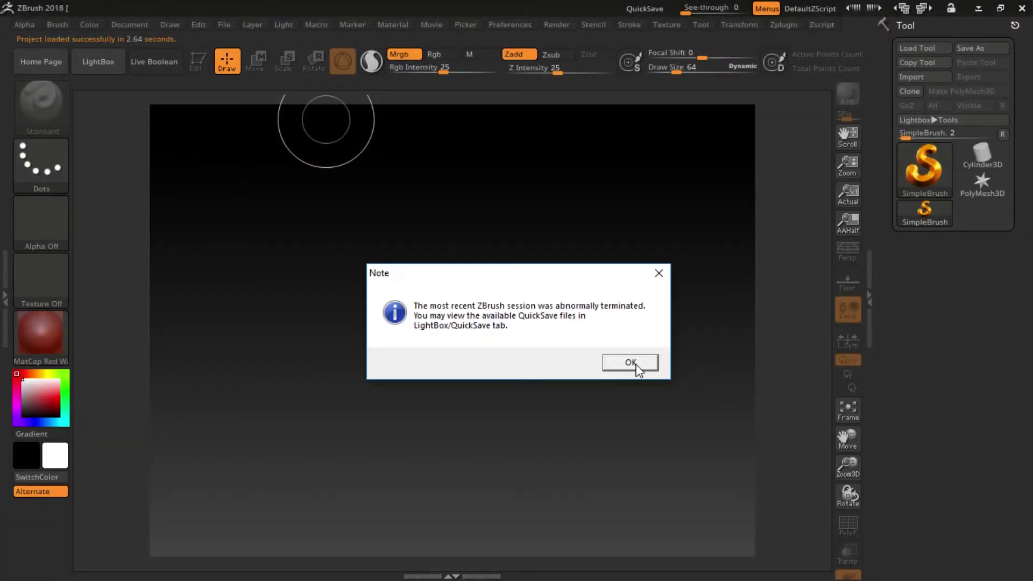
left_click(631, 362)
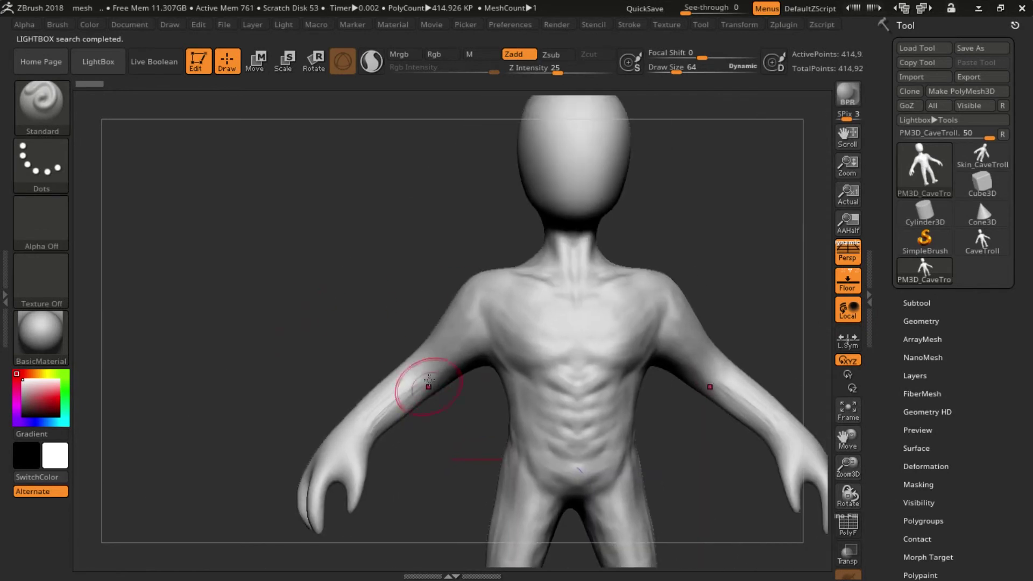
left_click(98, 61)
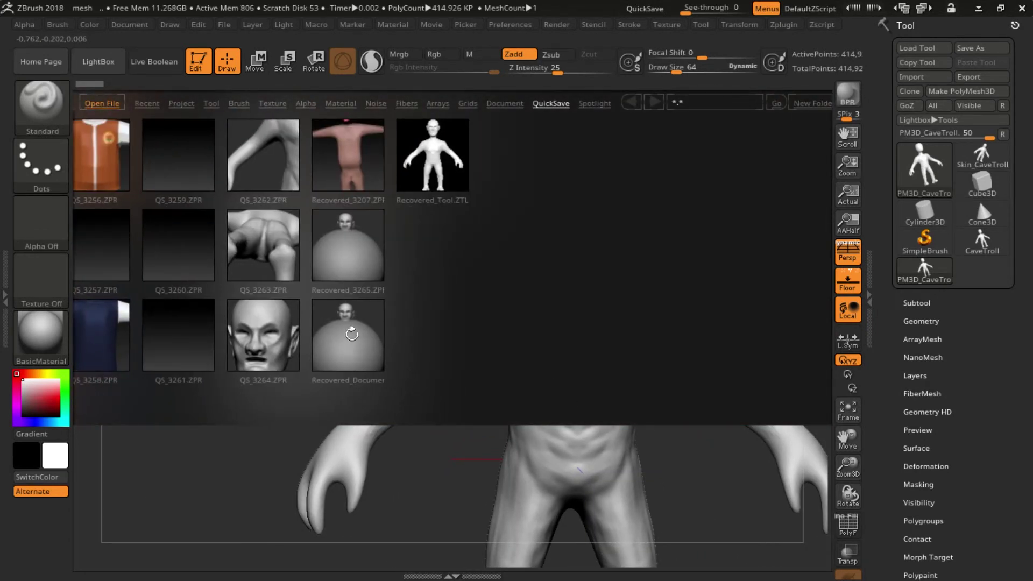
double_click(350, 335)
left_click(504, 359)
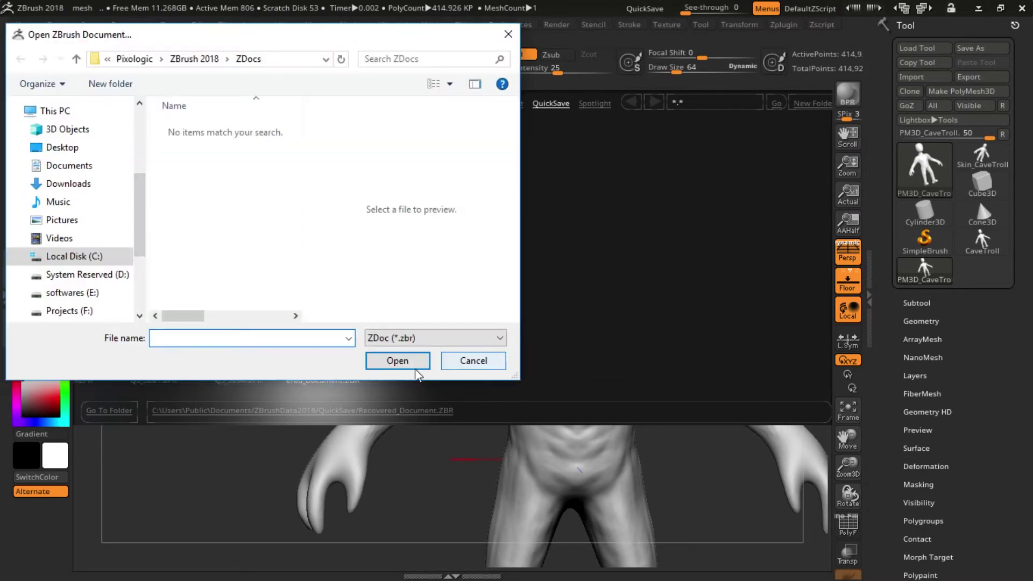
scroll(75, 162, "up", 5)
left_click(68, 153)
left_click(303, 343)
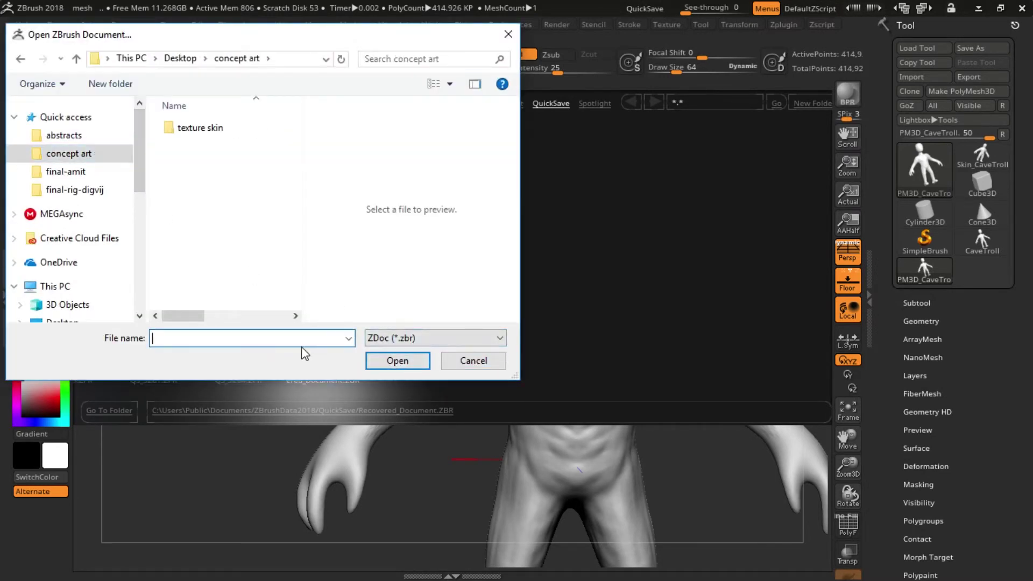
left_click(473, 361)
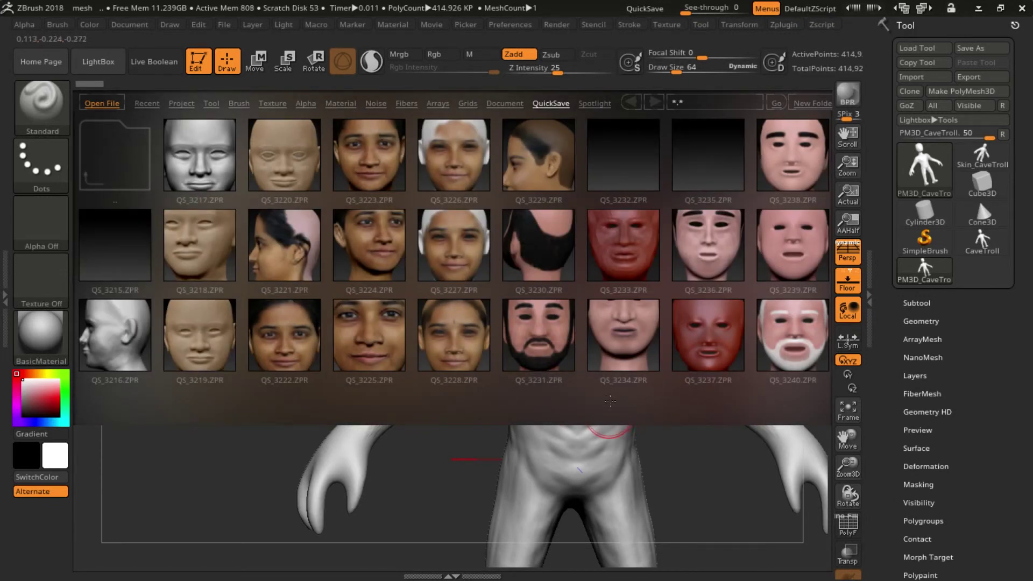
Step: Open the Recovered_3265.ZPR project from the QuickSave files
left_click_drag(610, 401, 285, 403)
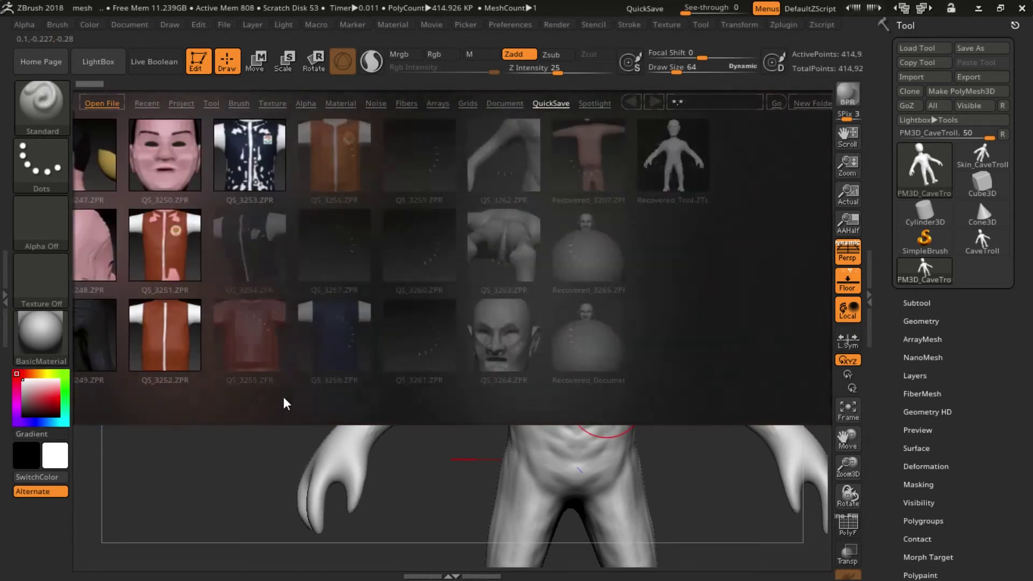
left_click_drag(376, 308, 369, 323)
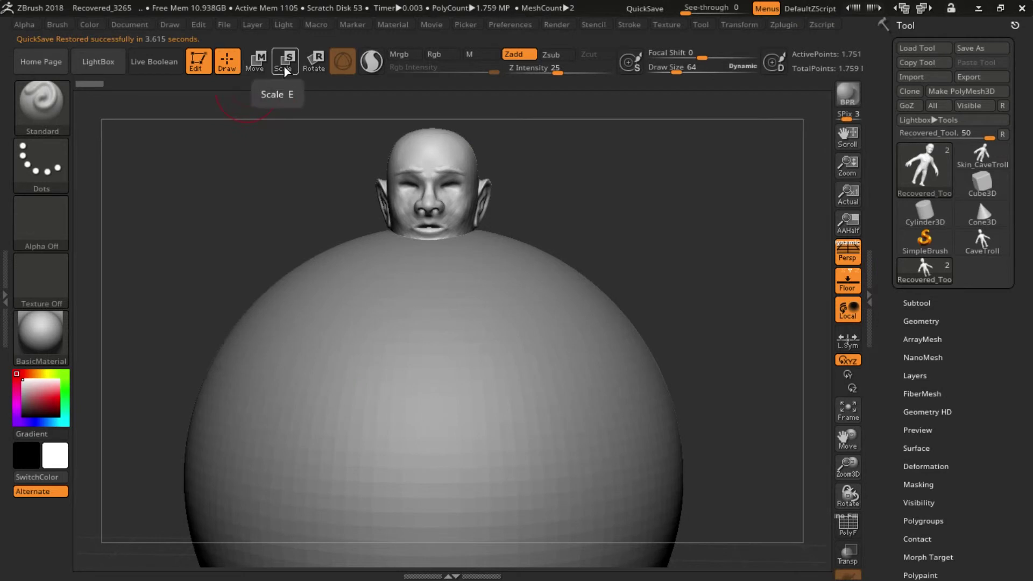
Step: Make the sphere subtool active and scale it down to roughly eyeball proportions for the troll's head
left_click(284, 61)
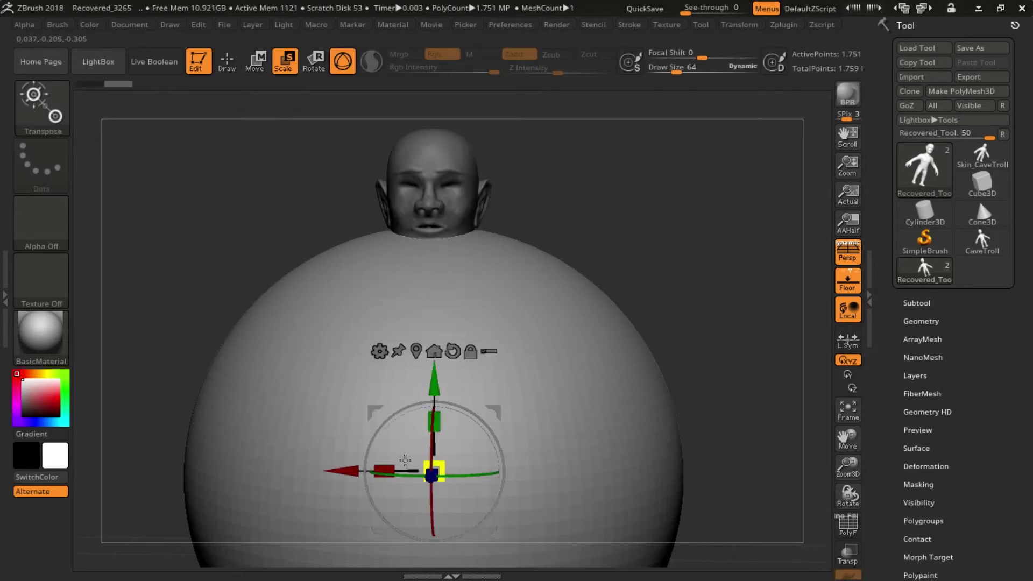
left_click(477, 435, "alt")
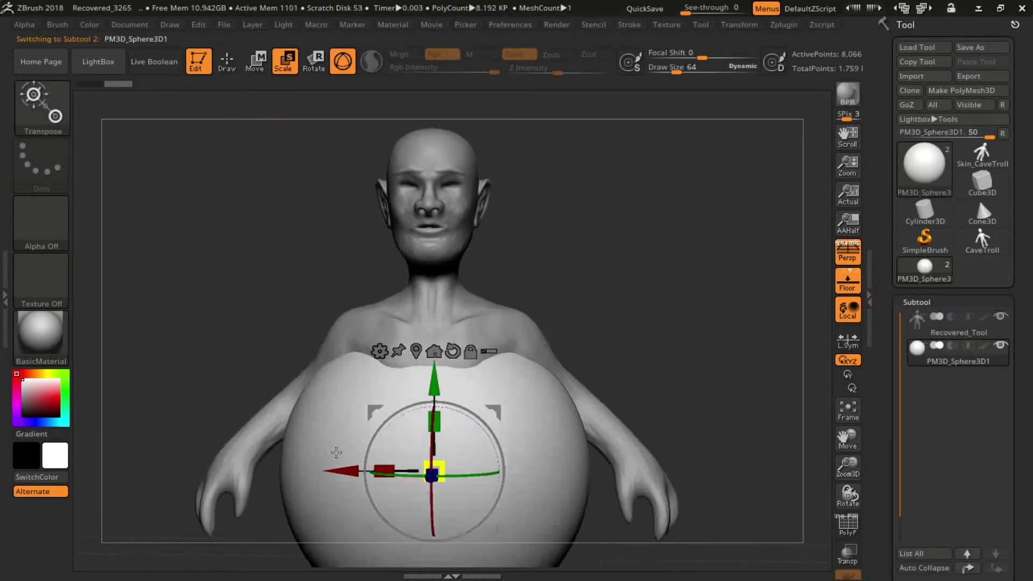
right_click_drag(448, 383, 487, 301)
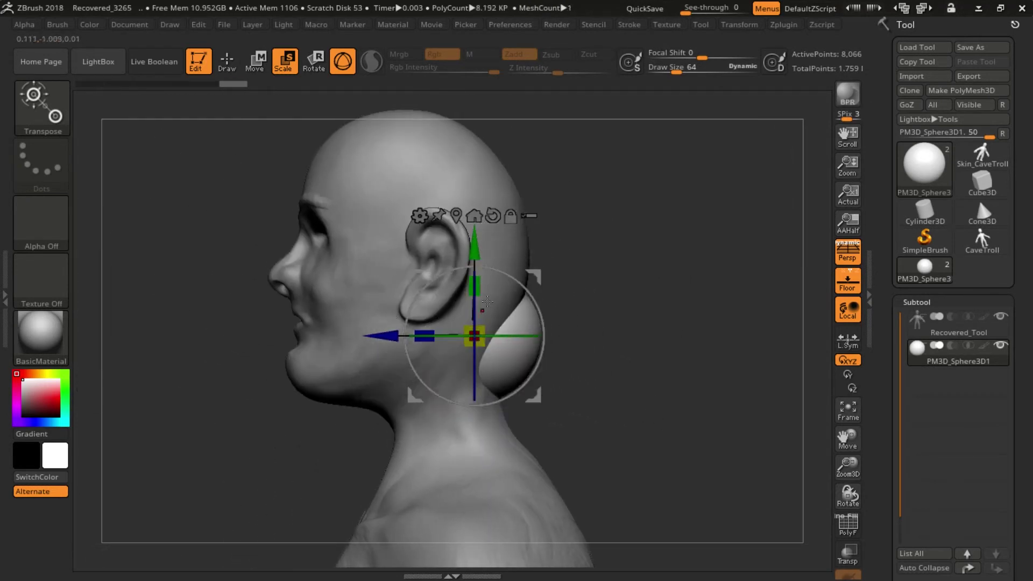
Step: Turn on transparency and move the sphere forward and up into the eye socket
left_click(847, 553)
left_click_drag(392, 338, 276, 341)
left_click_drag(357, 249, 352, 150)
right_click_drag(352, 150, 329, 237, "ctrl")
left_click_drag(329, 237, 360, 177)
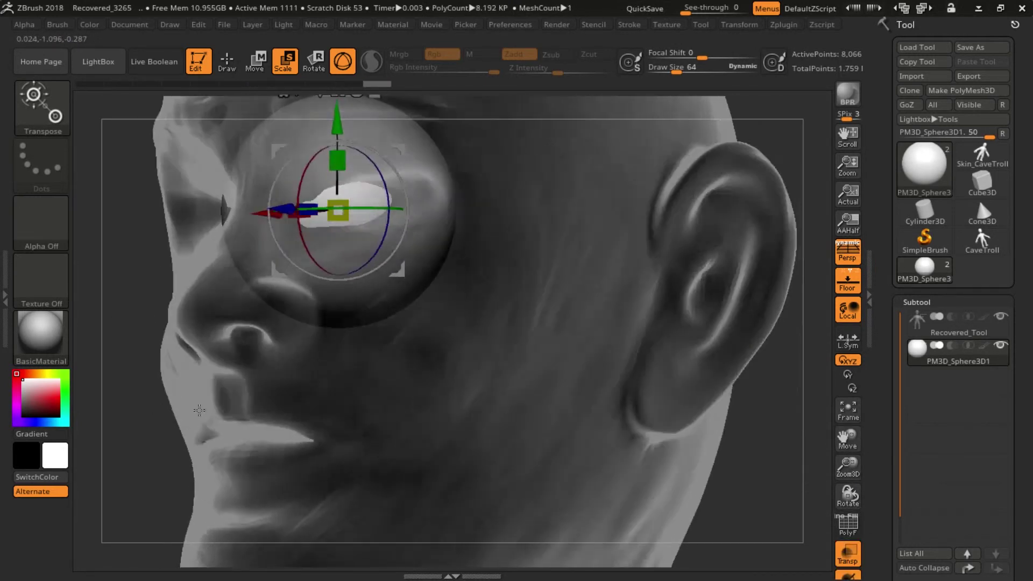
Step: Fine-tune the eyeball's placement in its socket and mirror it to create the eyeball on the other side
mouse_move(245, 214)
right_mouse_down()
mouse_move(301, 212)
mouse_move(245, 214)
right_mouse_up()
left_click_drag(244, 212, 365, 211)
left_click_drag(445, 206, 461, 216)
mouse_move(354, 214)
left_mouse_down()
mouse_move(367, 207)
mouse_move(348, 234)
mouse_move(124, 235)
mouse_move(133, 238)
left_mouse_up()
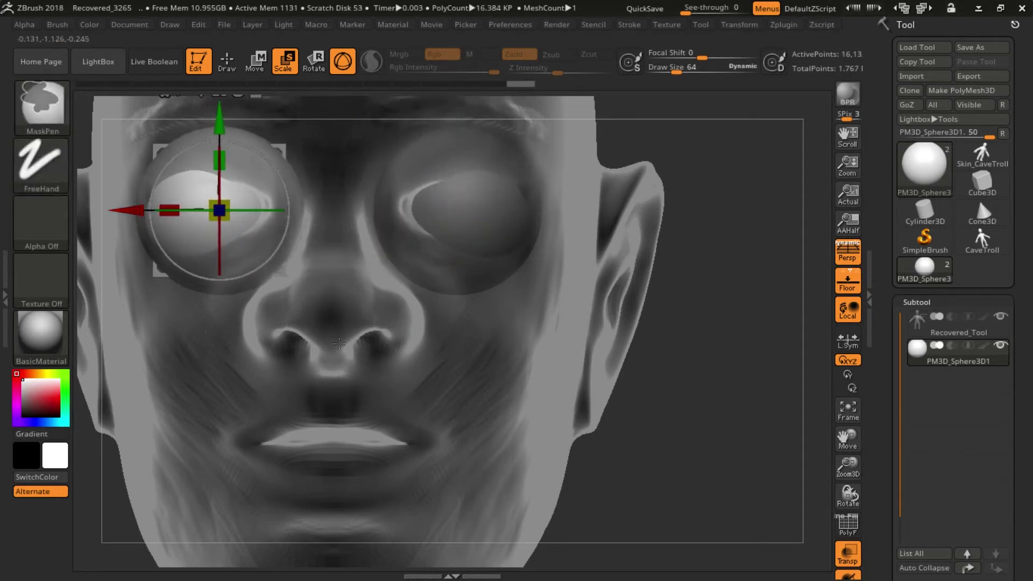
Step: Make the troll body the active subtool, turn off transparency and set the draw size to 21 for sculpting
key("Up")
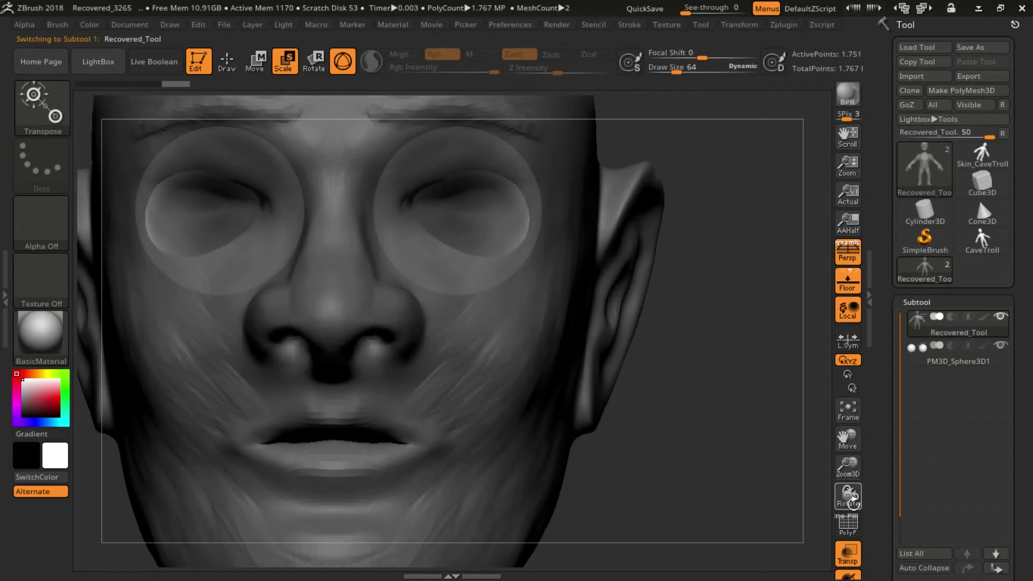
left_click_drag(714, 368, 538, 344)
key("s")
key("q")
key("s")
left_click_drag(467, 348, 469, 348)
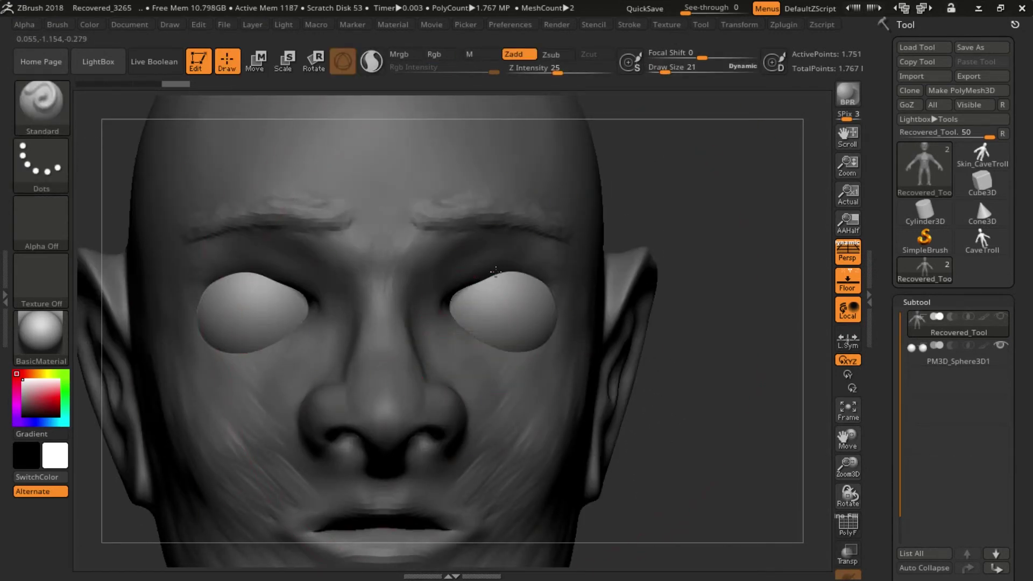
Step: Switch the interface layout and pull the upper and lower eyelids over the eyeballs with the Move brush
left_click(496, 271, "alt")
mouse_move(496, 272)
left_mouse_down()
mouse_move(520, 272)
mouse_move(495, 280)
mouse_move(493, 298)
mouse_move(512, 272)
mouse_move(461, 333)
mouse_move(509, 356)
mouse_move(502, 341)
mouse_move(523, 330)
mouse_move(509, 333)
mouse_move(544, 344)
left_mouse_up()
right_click_drag(545, 344, 544, 316)
left_click_drag(563, 290, 554, 337)
left_click(925, 8)
left_click(273, 554)
right_click_drag(570, 333, 591, 294)
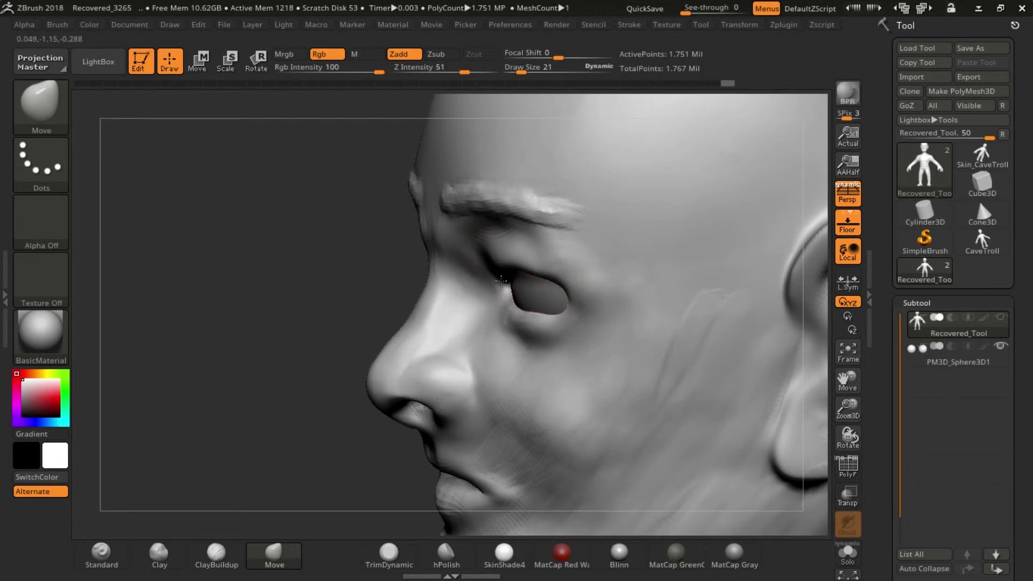
right_click_drag(501, 279, 570, 275)
right_click_drag(515, 295, 546, 269)
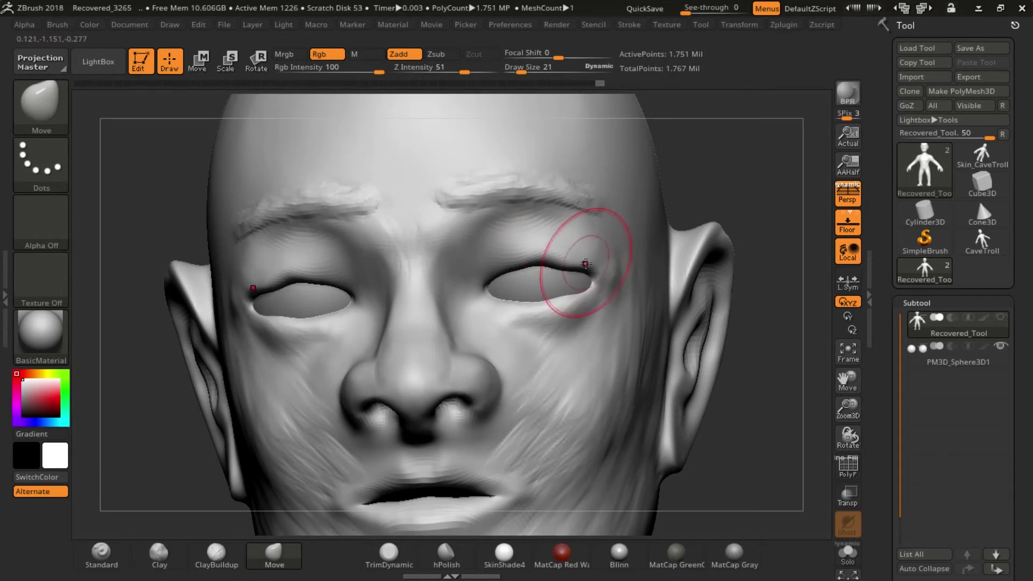
Step: Smooth the outer eye corners and refine the almond shape of the eyelid openings
key("shift")
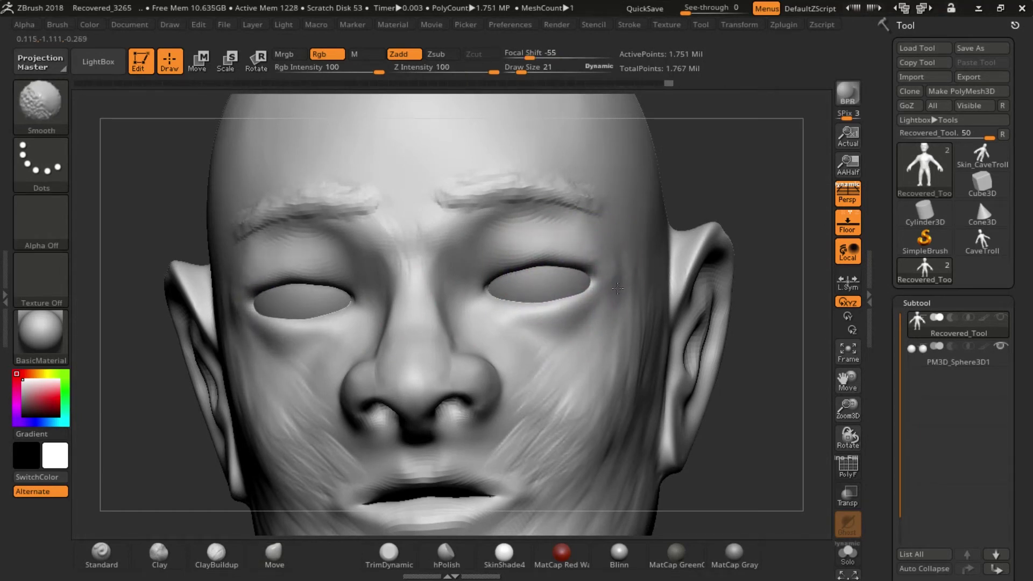
mouse_move(595, 260)
right_mouse_down("ctrl")
mouse_move(719, 312)
mouse_move(457, 294)
mouse_move(652, 293)
right_mouse_up("ctrl")
right_click_drag(242, 370, 503, 289)
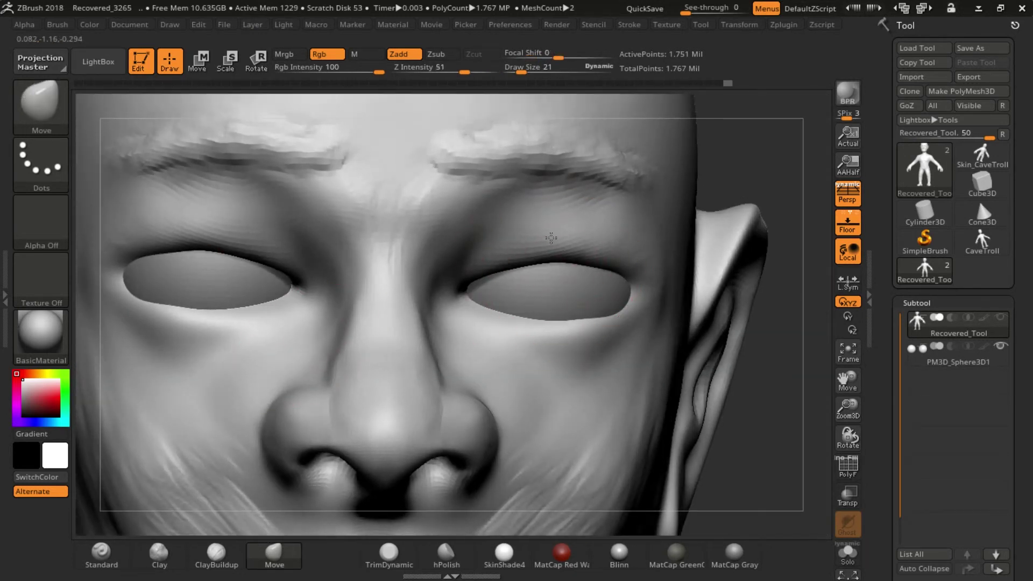
Step: Pull two symmetrical, upward-curving horns out of the upper sides of the head with the SnakeHook brush
mouse_move(535, 340)
right_mouse_down("ctrl")
mouse_move(761, 380)
mouse_move(657, 265)
mouse_move(646, 203)
mouse_move(752, 233)
mouse_move(683, 295)
mouse_move(711, 324)
mouse_move(692, 265)
mouse_move(455, 395)
right_mouse_up("ctrl")
key("b")
key("s")
key("h")
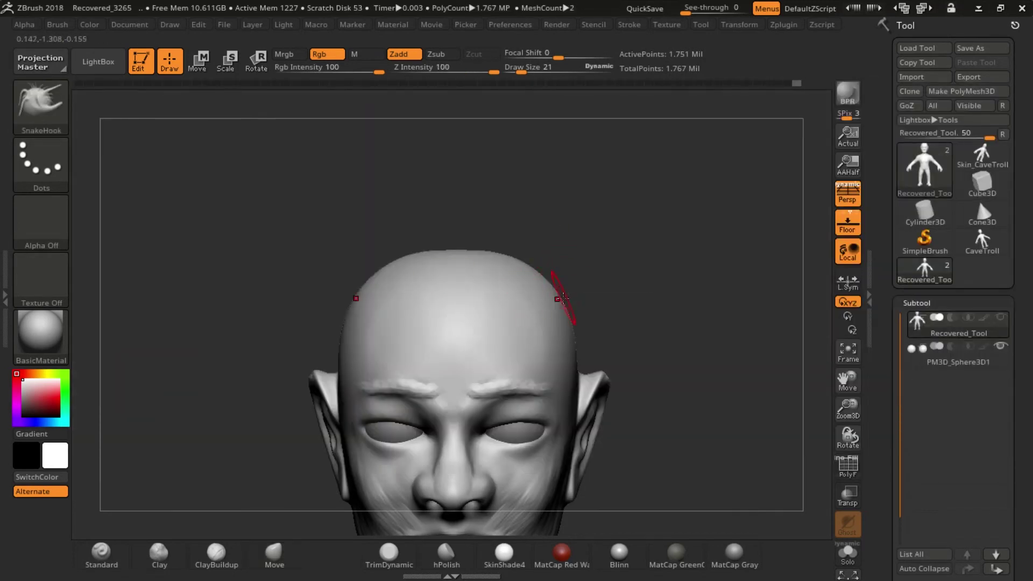
mouse_move(544, 258)
left_mouse_down()
mouse_move(604, 219)
mouse_move(670, 264)
left_mouse_up()
key("ctrl+z")
mouse_move(613, 237)
left_mouse_down()
mouse_move(665, 158)
mouse_move(638, 92)
left_mouse_up()
mouse_move(681, 285)
right_mouse_down()
mouse_move(764, 291)
mouse_move(629, 311)
right_mouse_up()
left_click_drag(630, 311, 602, 289, "shift")
mouse_move(602, 290)
right_mouse_down()
mouse_move(685, 339)
mouse_move(657, 339)
mouse_move(592, 468)
right_mouse_up()
key("b")
key("s")
key("h")
Step: Thicken the shafts of the horns with the Inflat brush at draw size 19
left_click(158, 553)
key("s")
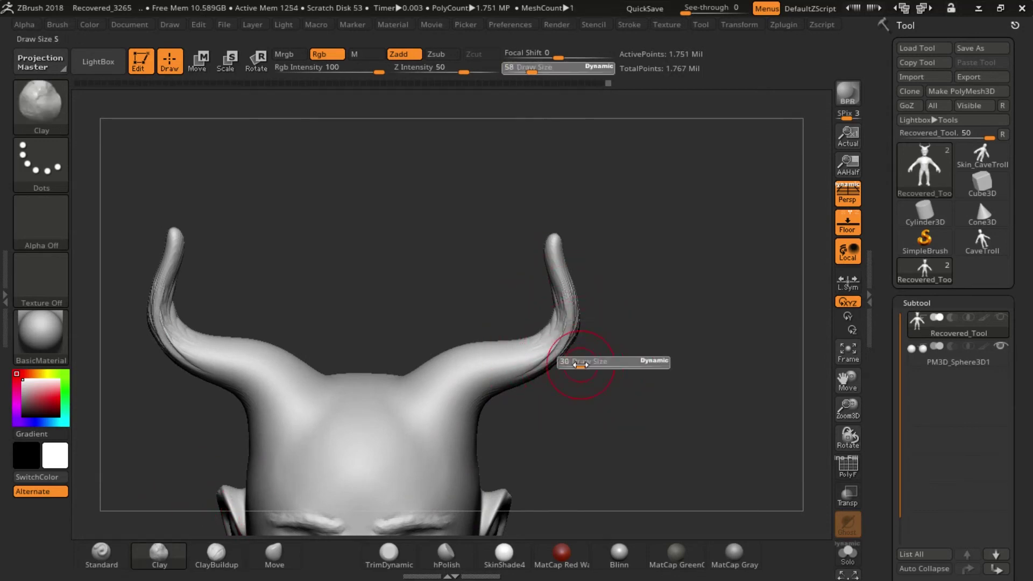
left_click_drag(574, 364, 546, 353)
mouse_move(592, 310)
right_mouse_down()
mouse_move(571, 317)
mouse_move(673, 323)
mouse_move(591, 323)
right_mouse_up()
key("b")
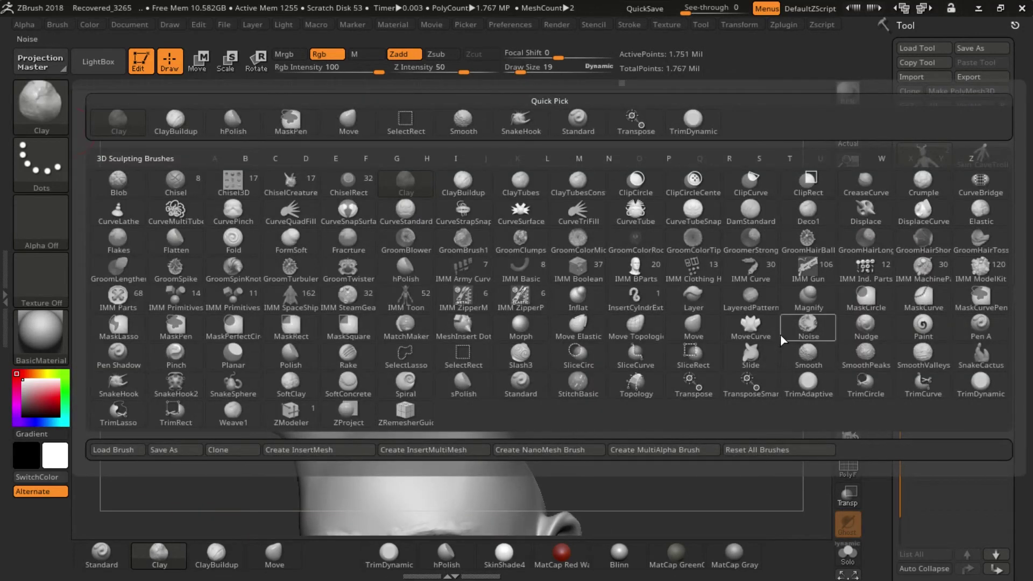
left_click(578, 296)
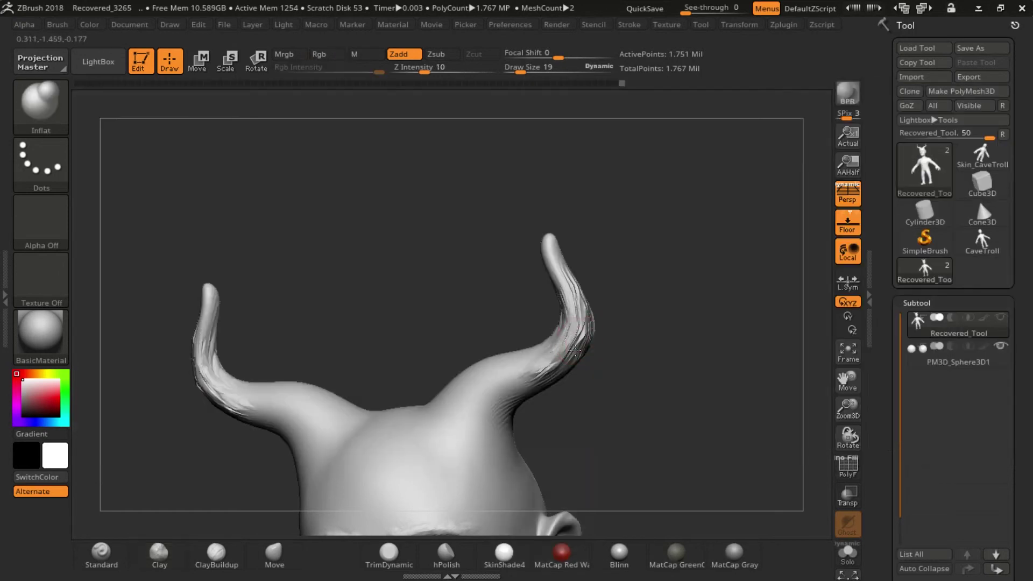
mouse_move(557, 368)
right_mouse_down()
mouse_move(610, 344)
mouse_move(613, 325)
mouse_move(532, 347)
mouse_move(586, 328)
right_mouse_up()
Step: Smooth the stretched surface of the horns around their shafts and bases
key("shift")
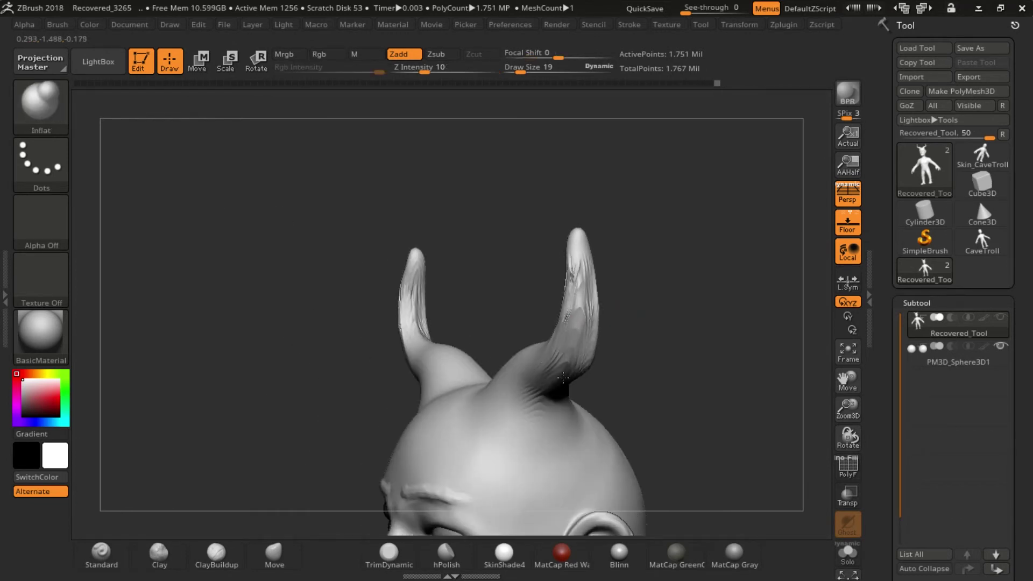
key("shift")
right_click_drag(562, 391, 560, 415)
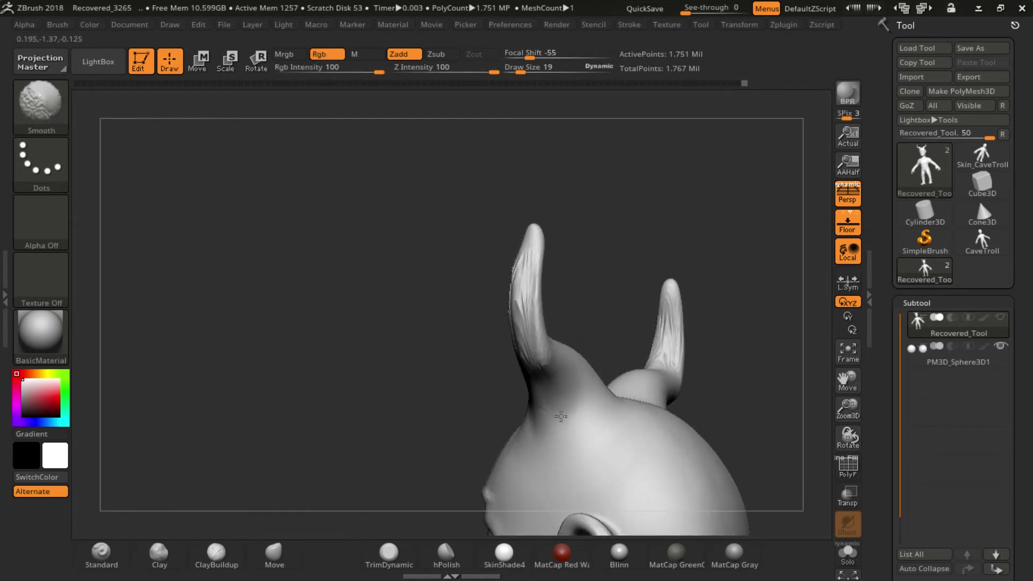
mouse_move(553, 350)
right_mouse_down()
mouse_move(538, 319)
mouse_move(590, 286)
mouse_move(554, 285)
mouse_move(438, 339)
mouse_move(502, 277)
right_mouse_up()
left_click_drag(503, 277, 458, 207, "shift")
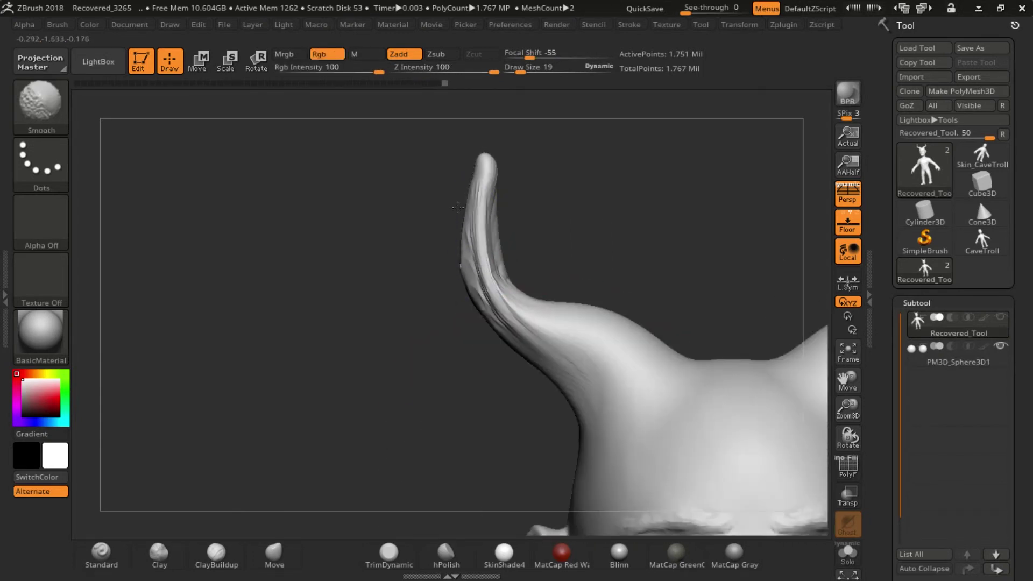
mouse_move(494, 242)
left_mouse_down("shift")
mouse_move(515, 292)
mouse_move(476, 267)
left_mouse_up("shift")
Step: Inflate the horns' middle and lower sections from several sides and smooth them into tapered, pointed tips
mouse_move(506, 328)
left_mouse_down()
mouse_move(496, 313)
mouse_move(552, 274)
mouse_move(514, 251)
mouse_move(527, 259)
left_mouse_up()
left_click_drag(503, 223, 538, 172)
mouse_move(524, 291)
left_mouse_down()
mouse_move(530, 173)
mouse_move(535, 315)
left_mouse_up()
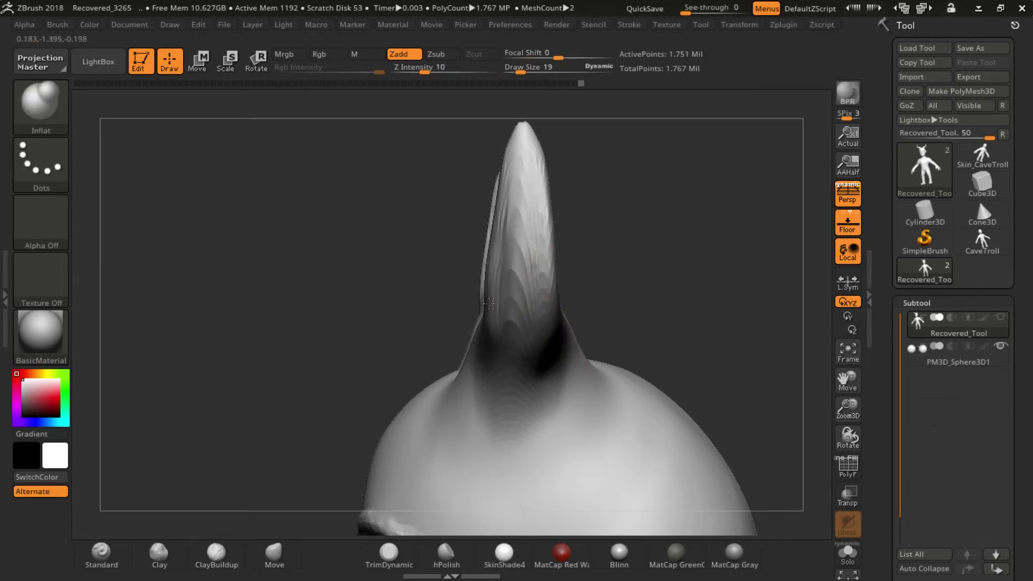
left_click_drag(482, 352, 535, 324)
mouse_move(536, 276)
left_mouse_down()
mouse_move(542, 327)
mouse_move(560, 346)
mouse_move(588, 311)
mouse_move(589, 231)
left_mouse_up()
mouse_move(646, 301)
left_mouse_down()
mouse_move(692, 397)
mouse_move(667, 371)
mouse_move(650, 325)
mouse_move(635, 341)
left_mouse_up()
key("shift")
mouse_move(645, 269)
left_mouse_down()
mouse_move(683, 249)
mouse_move(606, 350)
mouse_move(692, 281)
mouse_move(646, 323)
left_mouse_up()
Step: Build up the lower part of the horns with the Clay brush and smooth the strokes toward the tips
left_click(159, 554)
left_click_drag(673, 377, 572, 305)
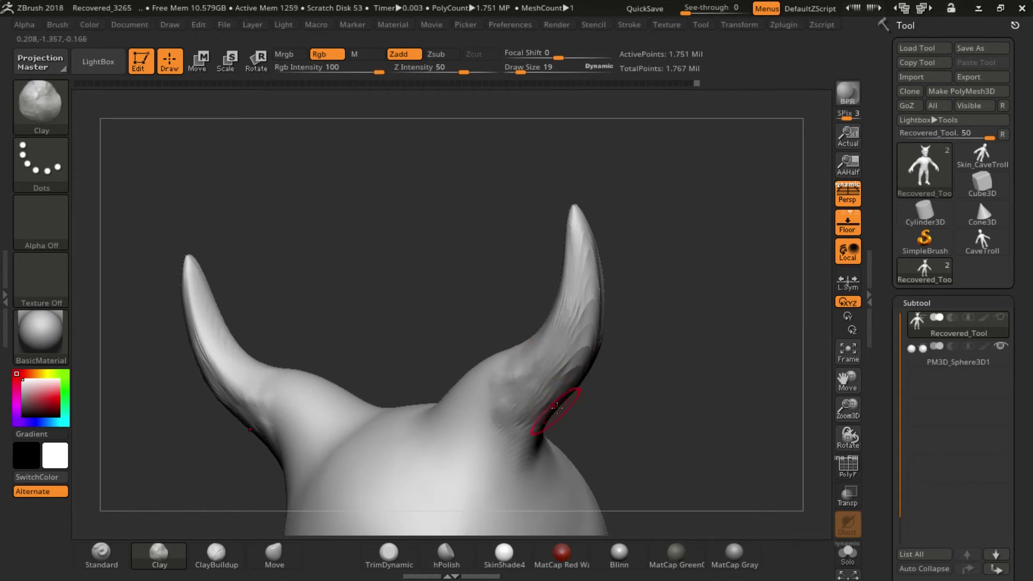
mouse_move(633, 329)
left_mouse_down()
mouse_move(604, 306)
mouse_move(627, 341)
mouse_move(639, 329)
mouse_move(638, 285)
left_mouse_up()
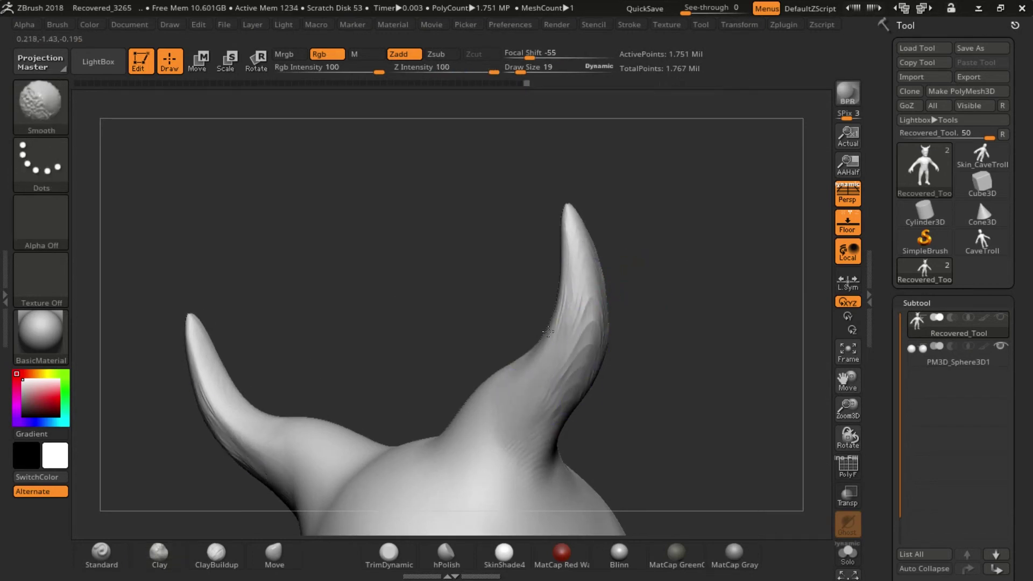
mouse_move(600, 261)
left_mouse_down("alt")
mouse_move(611, 356)
mouse_move(602, 263)
left_mouse_up("alt")
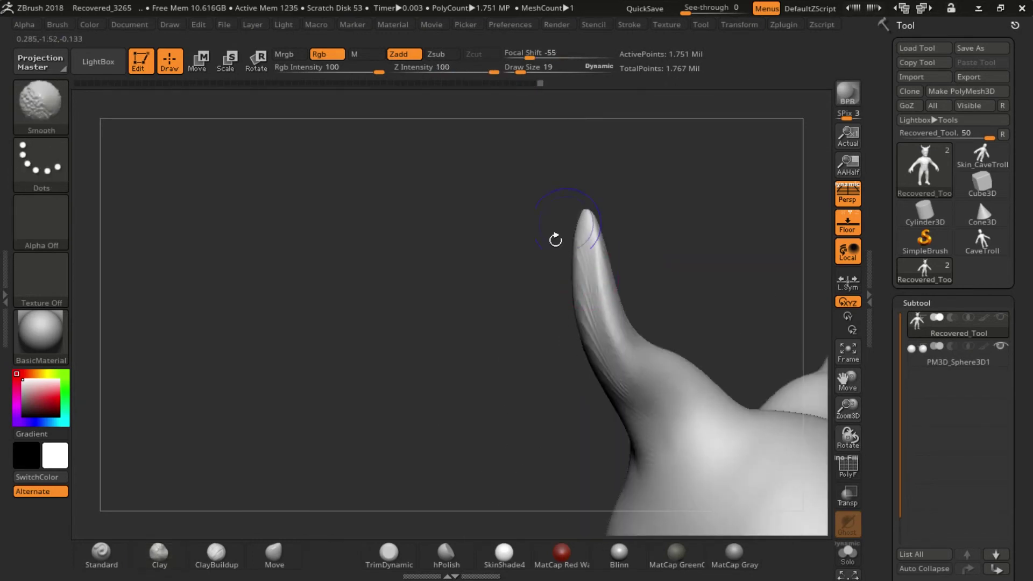
left_click_drag(556, 239, 563, 338, "alt")
Step: Sculpt creases and folds around the horn bases where they meet the scalp, using the Clay brush
key("b")
key("c")
key("l")
mouse_move(535, 383)
left_mouse_down("shift")
mouse_move(564, 319)
mouse_move(606, 427)
mouse_move(560, 362)
mouse_move(551, 253)
left_mouse_up("shift")
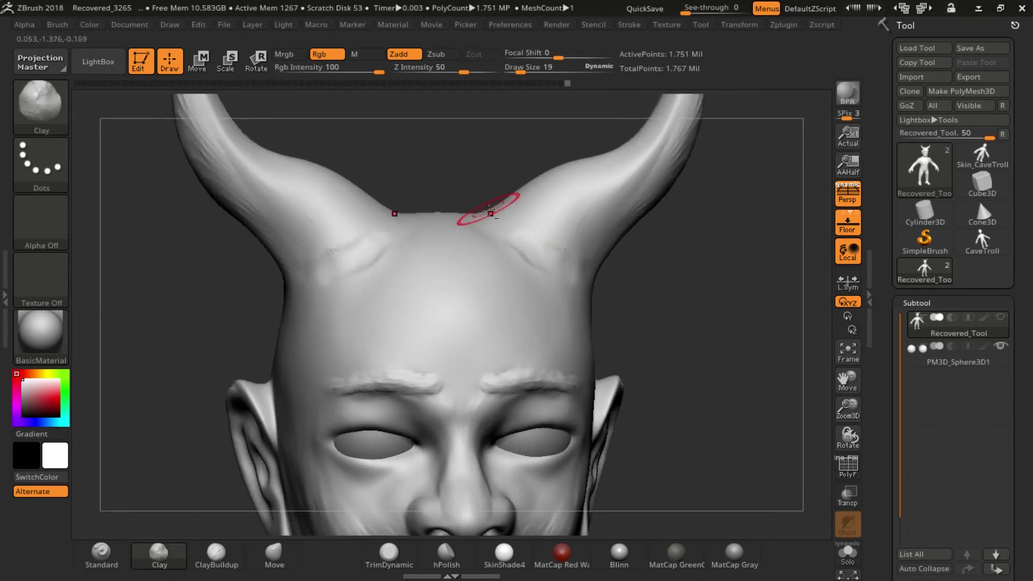
left_click_drag(493, 212, 654, 218)
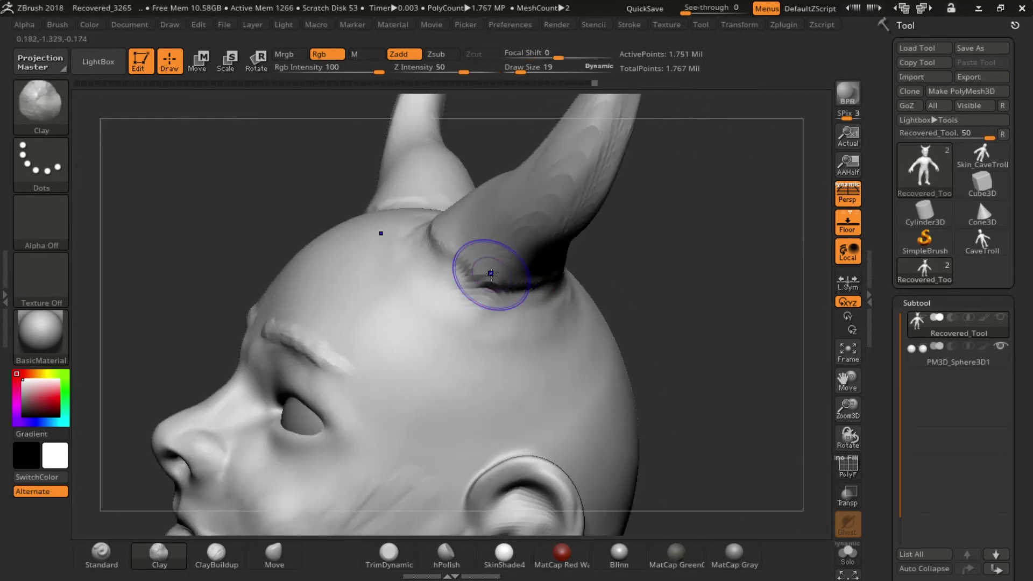
Step: Subdivide the troll body mesh by one more level and bring the full body into view
key("ctrl")
key("ctrl+d")
left_click_drag(664, 272, 579, 274)
mouse_move(396, 247)
left_mouse_down()
mouse_move(600, 301)
mouse_move(663, 342)
mouse_move(375, 403)
left_mouse_up()
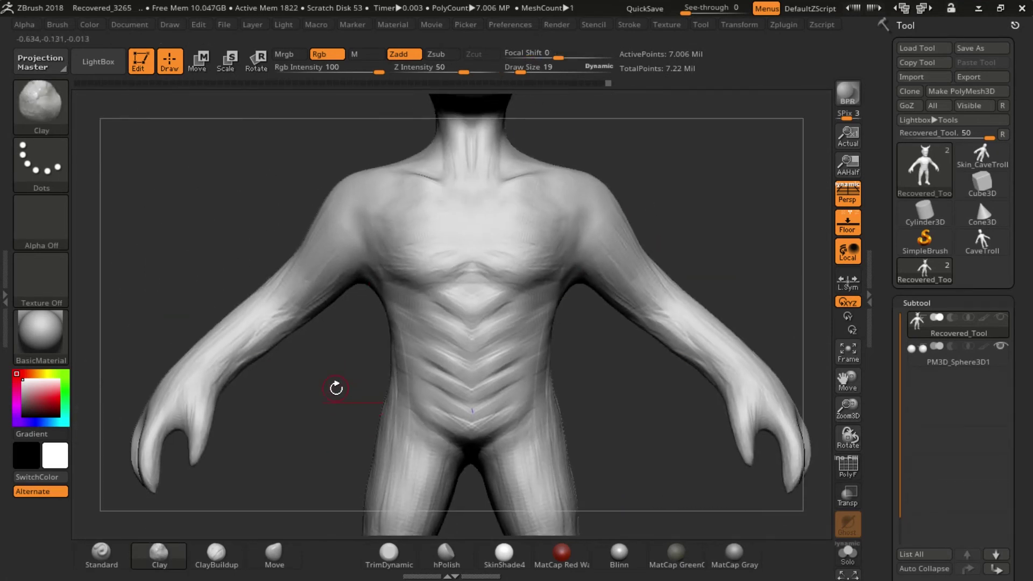
Step: Smooth the rough surface of the arms, torso and legs with the Smooth brush at draw size 51
key("shift")
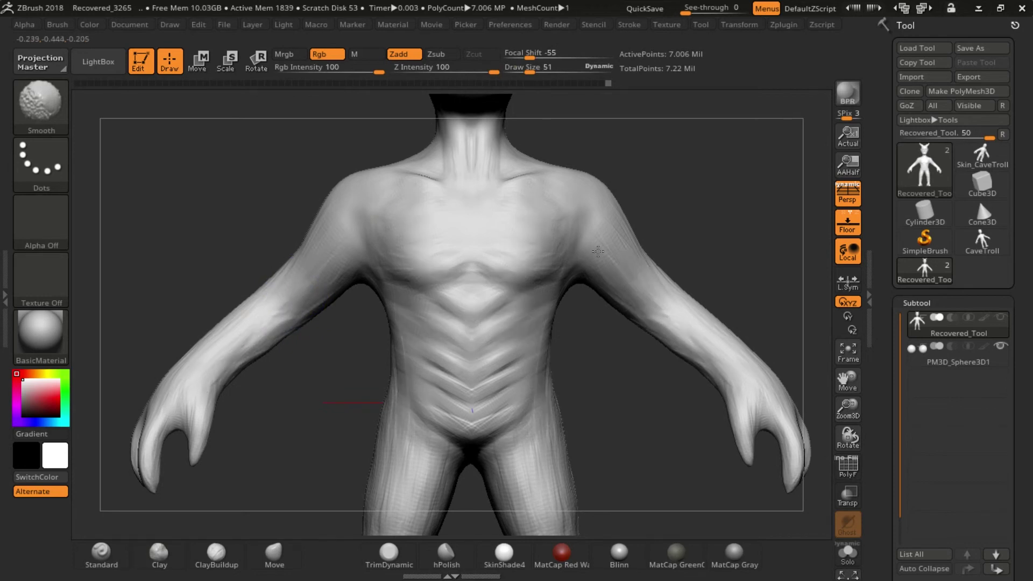
left_click_drag(468, 431, 415, 388, "alt")
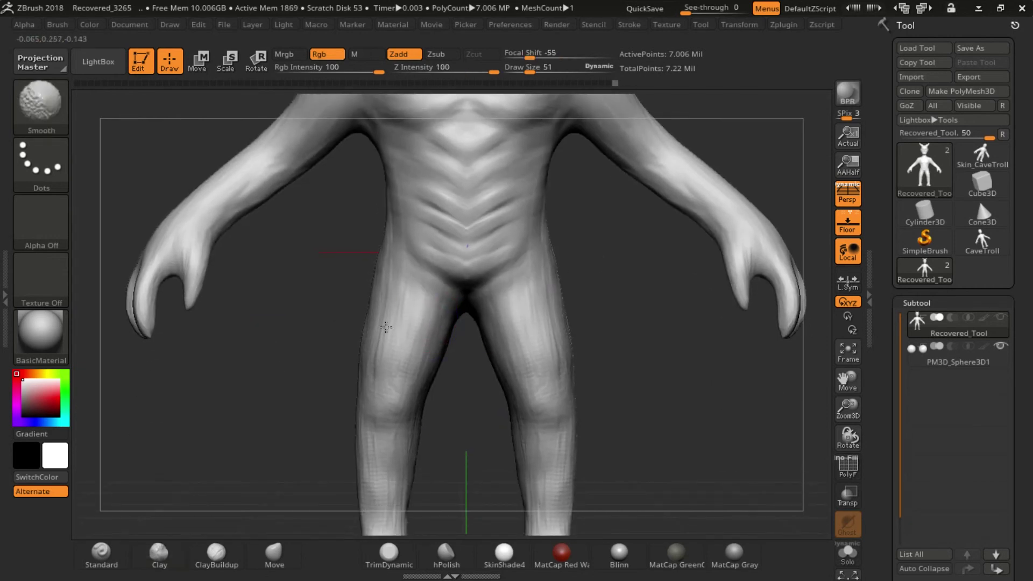
left_click(461, 70)
left_click_drag(399, 472, 380, 289, "alt")
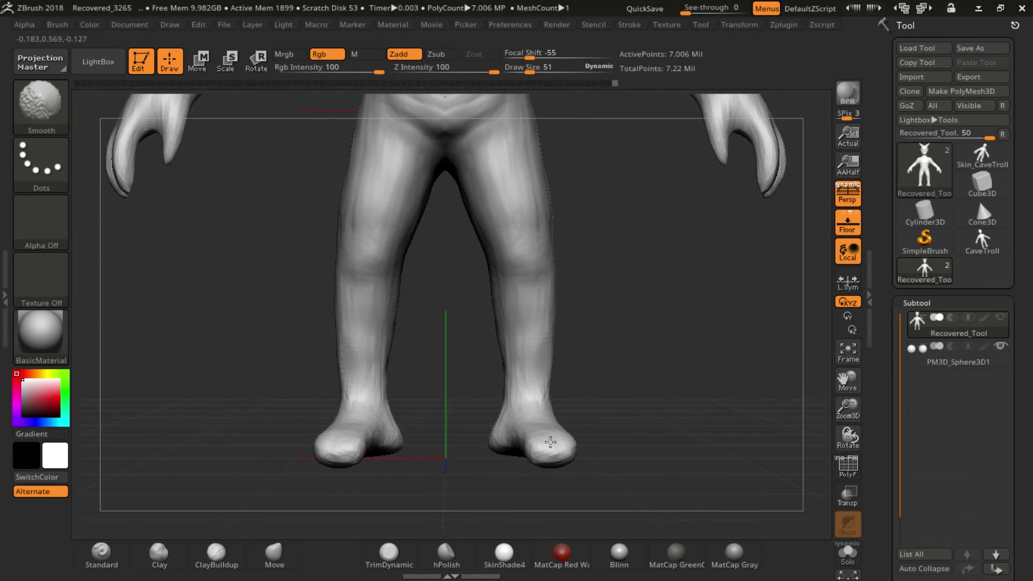
right_click_drag(551, 442, 347, 180)
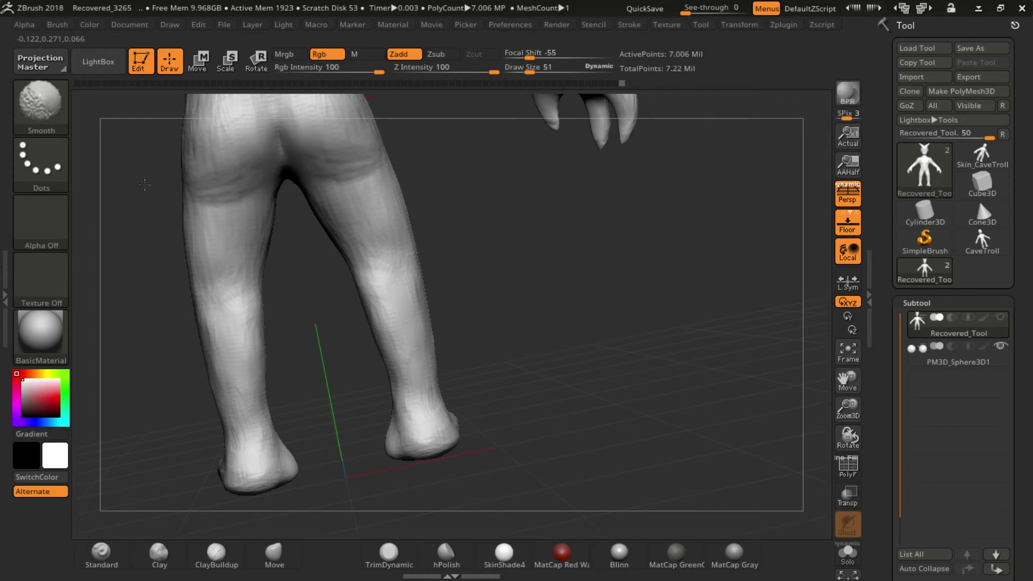
Step: Build up the troll's upper back around the shoulder blades with the Clay brush at draw size 51
right_click_drag(425, 303, 404, 230, "ctrl")
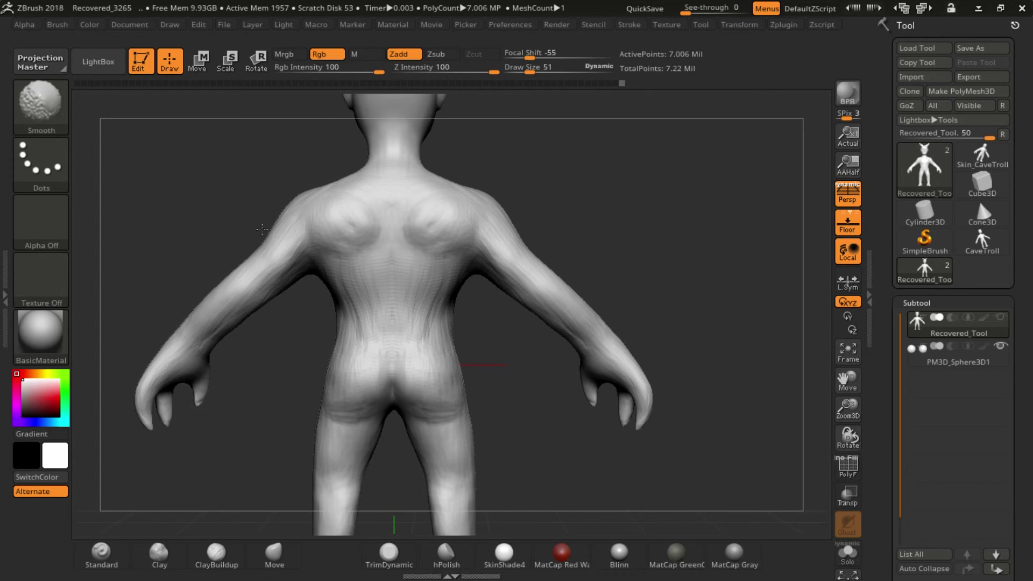
key("shift")
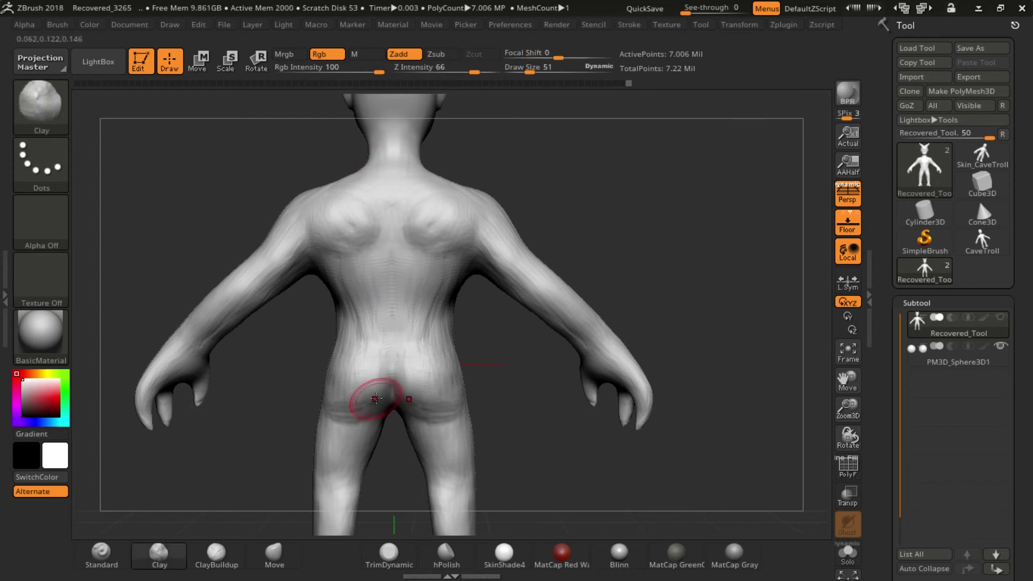
left_click_drag(446, 228, 424, 227)
key("shift")
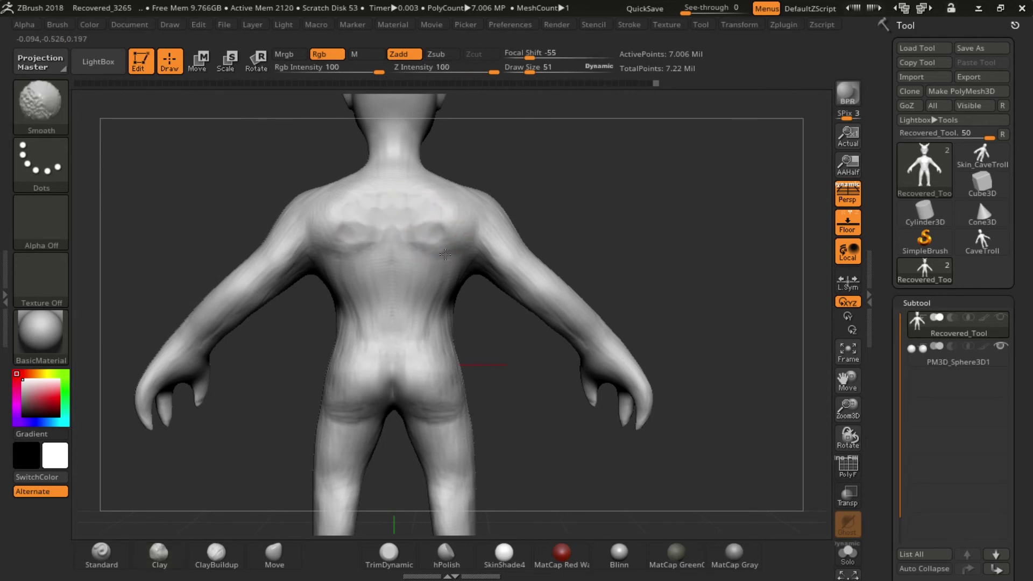
Step: Smooth the rough surface along both sides of the lower back and waist
scroll(445, 254, "up", 5)
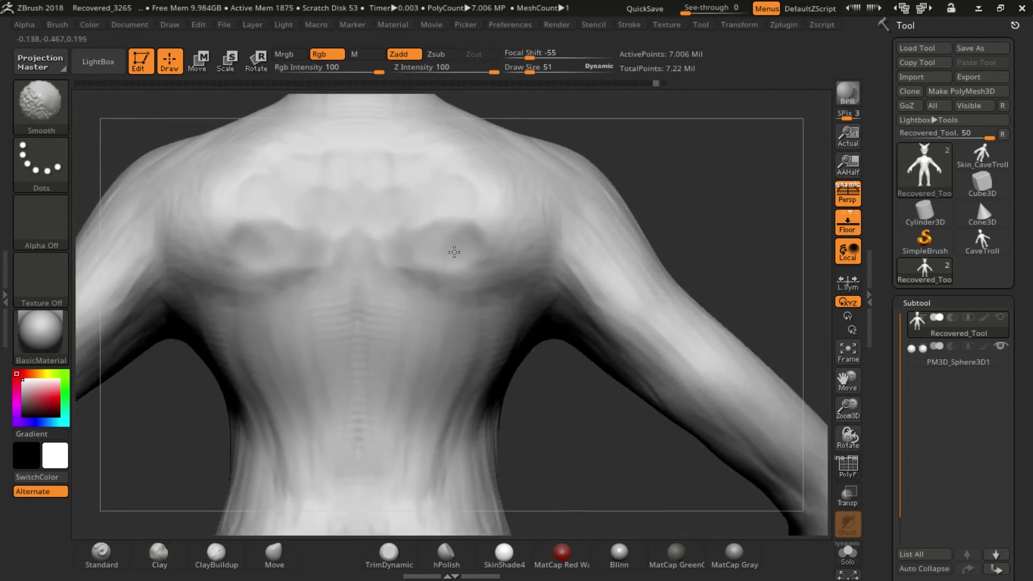
left_click_drag(253, 377, 265, 403, "shift")
left_click_drag(492, 399, 502, 433, "shift")
right_click_drag(596, 316, 530, 362)
scroll(540, 357, "up", 3)
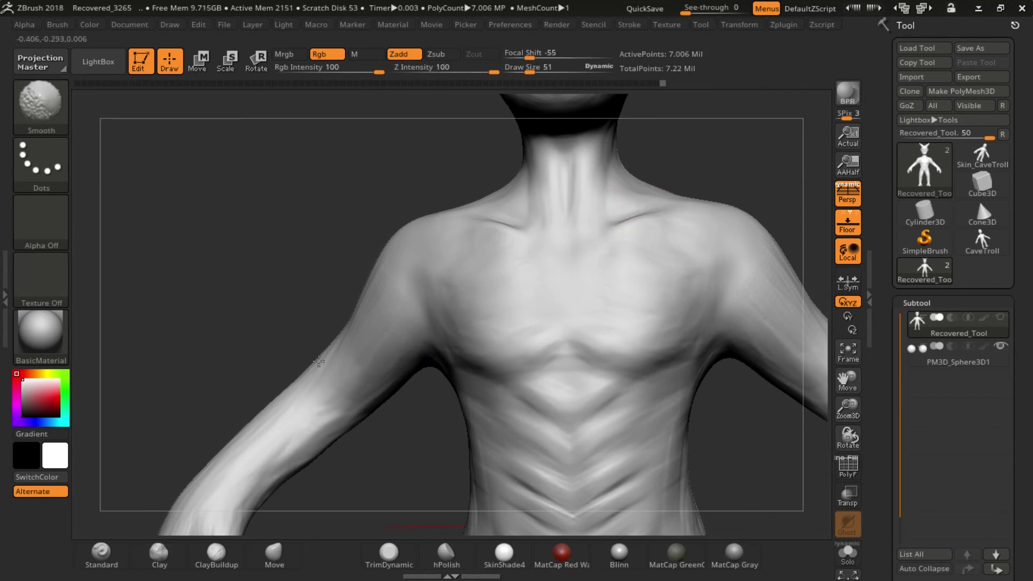
Step: Try to fill out the troll's cheeks beside the nose and mouth with the Clay brush
scroll(581, 437, "down", 3)
right_click_drag(581, 438, 576, 535, "alt")
scroll(571, 423, "up", 4)
right_click_drag(571, 424, 565, 433)
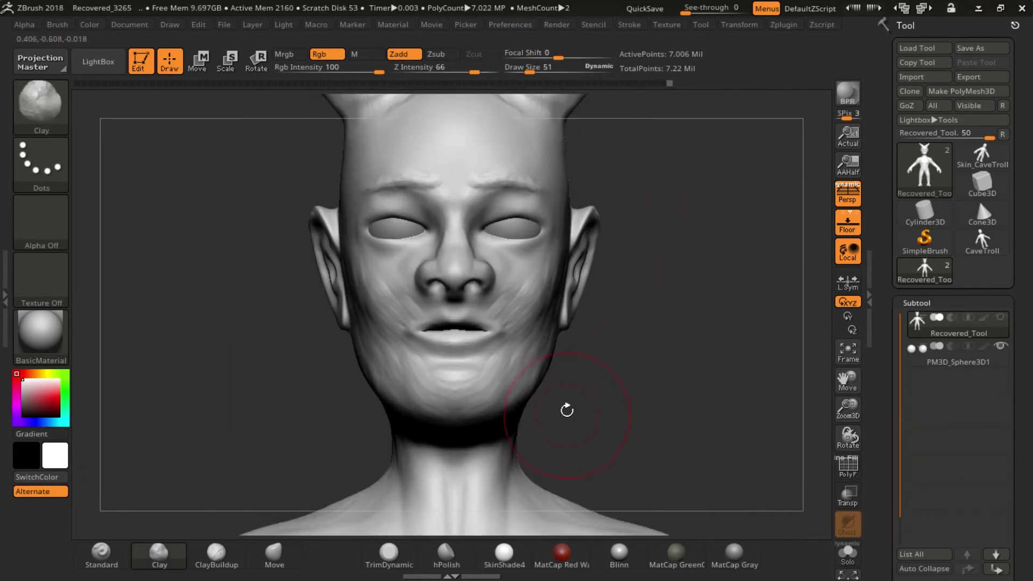
left_click_drag(544, 264, 533, 323)
left_click_drag(593, 337, 506, 307)
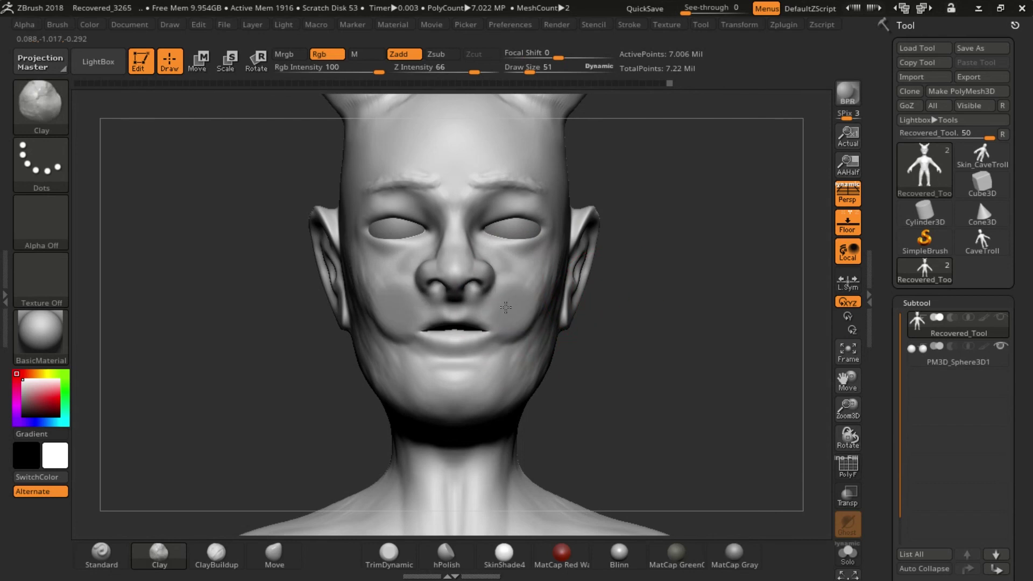
Step: Add symmetrical raised Clay patches to the forehead just below the horn bases
right_click_drag(618, 323, 491, 270, "alt")
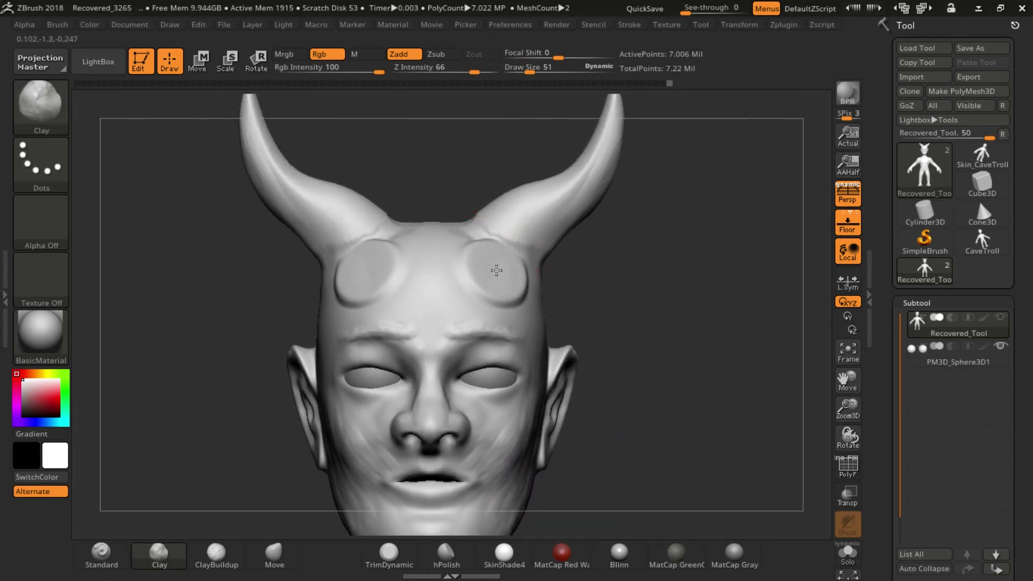
scroll(607, 335, "up", 2)
mouse_move(607, 335)
right_mouse_down()
mouse_move(551, 321)
mouse_move(634, 231)
right_mouse_up()
left_click_drag(635, 230, 651, 236)
Step: Build up Clay patches on the cheeks beside the mouth corners and on the chin
mouse_move(651, 236)
right_mouse_down()
mouse_move(734, 220)
mouse_move(763, 280)
mouse_move(698, 302)
right_mouse_up()
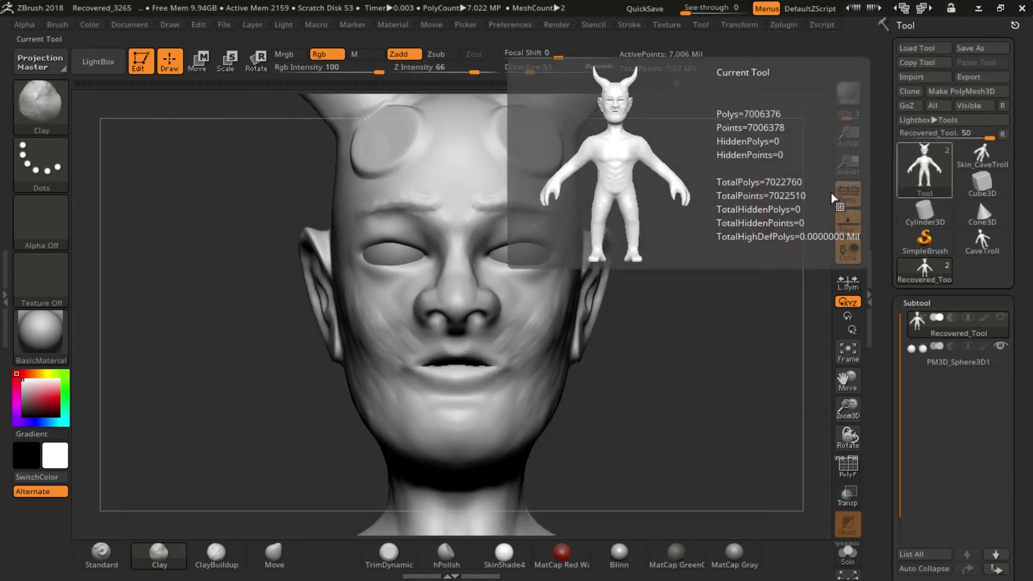
left_click_drag(507, 392, 538, 377)
mouse_move(604, 392)
left_mouse_down("shift")
mouse_move(526, 364)
mouse_move(554, 373)
left_mouse_up("shift")
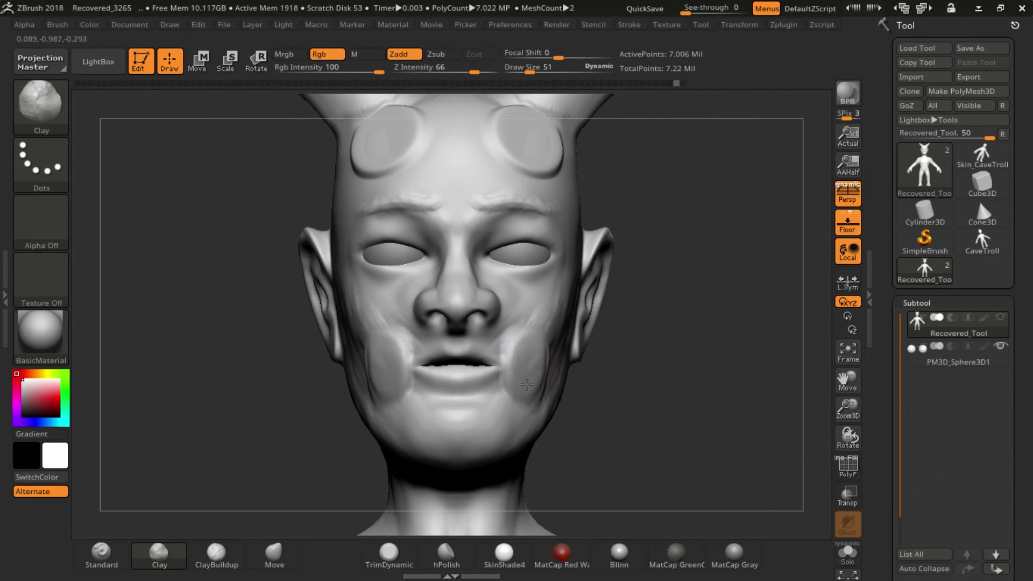
mouse_move(558, 350)
right_mouse_down()
mouse_move(467, 437)
mouse_move(457, 430)
mouse_move(590, 364)
mouse_move(659, 371)
mouse_move(606, 240)
mouse_move(635, 307)
mouse_move(447, 315)
mouse_move(454, 268)
right_mouse_up()
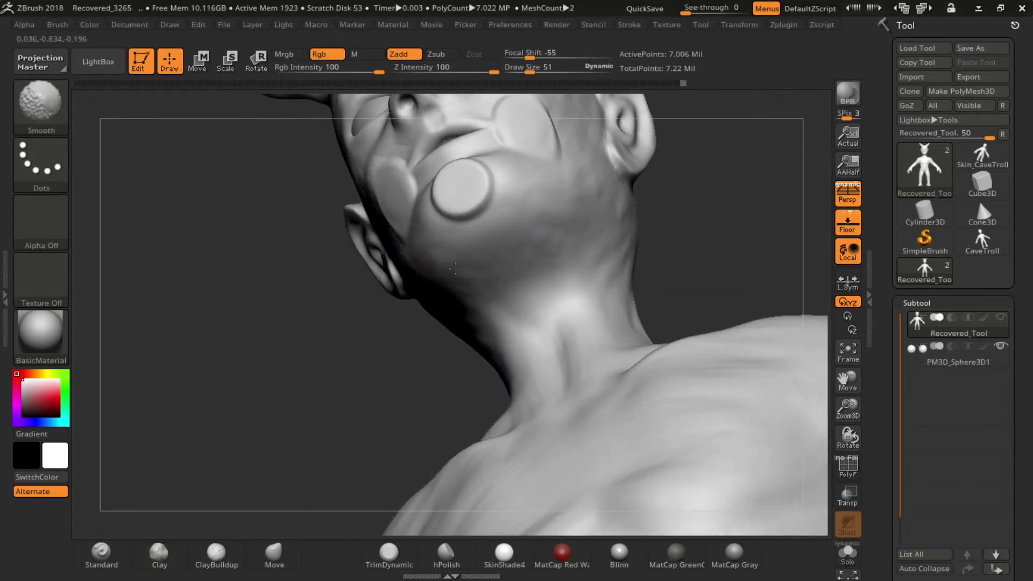
Step: Save the project as fddf in the concept art folder on the Desktop
mouse_move(615, 329)
right_mouse_down()
mouse_move(592, 301)
mouse_move(608, 290)
mouse_move(617, 317)
mouse_move(619, 286)
mouse_move(777, 248)
mouse_move(655, 282)
right_mouse_up()
key("ctrl+s")
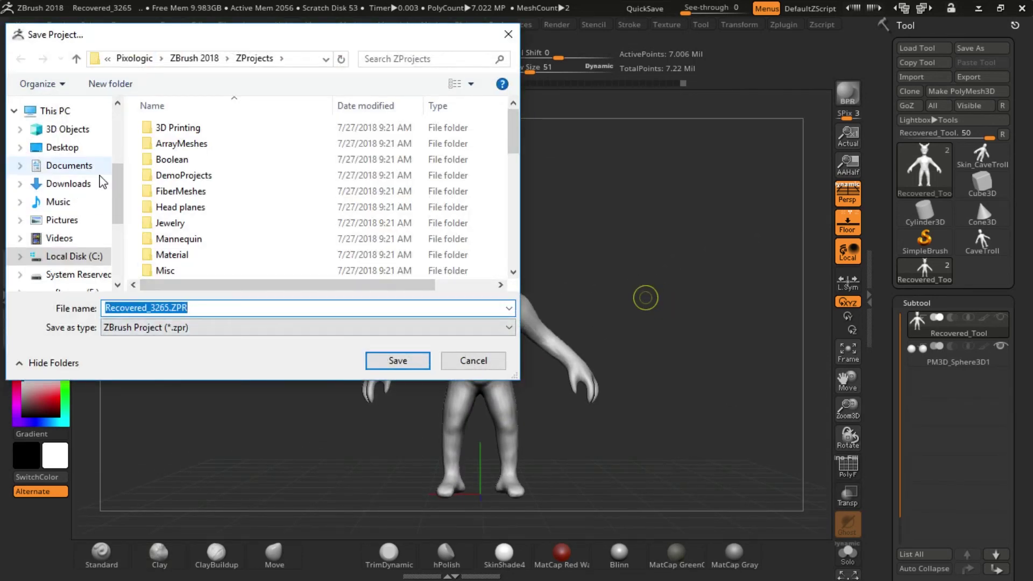
left_click(62, 171)
double_click(196, 208)
double_click(200, 307)
type("fddf")
key("Return")
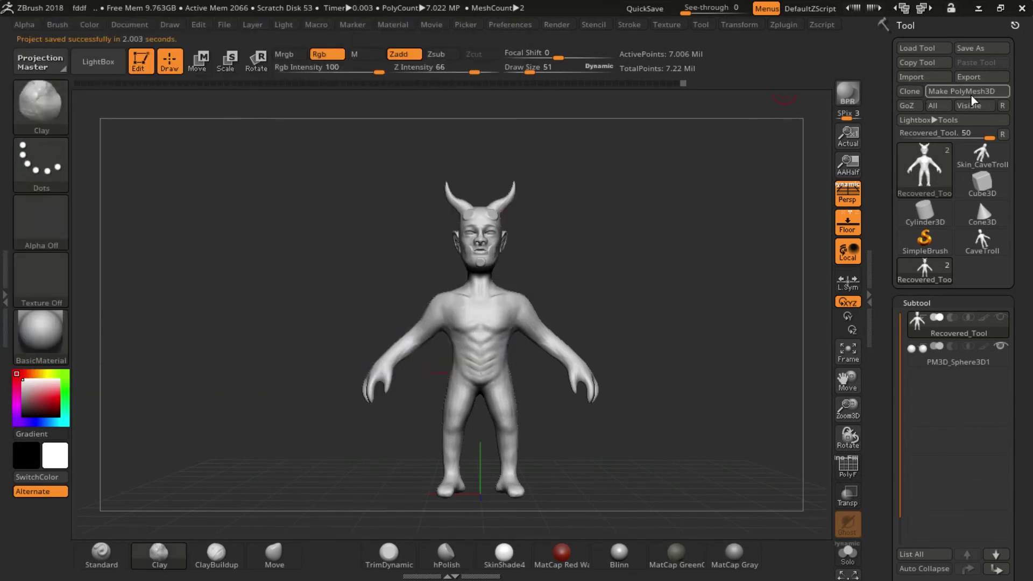
Step: Export the troll body mesh as an OBJ file named ffd in the concept art folder
left_click(969, 76)
type("ffd")
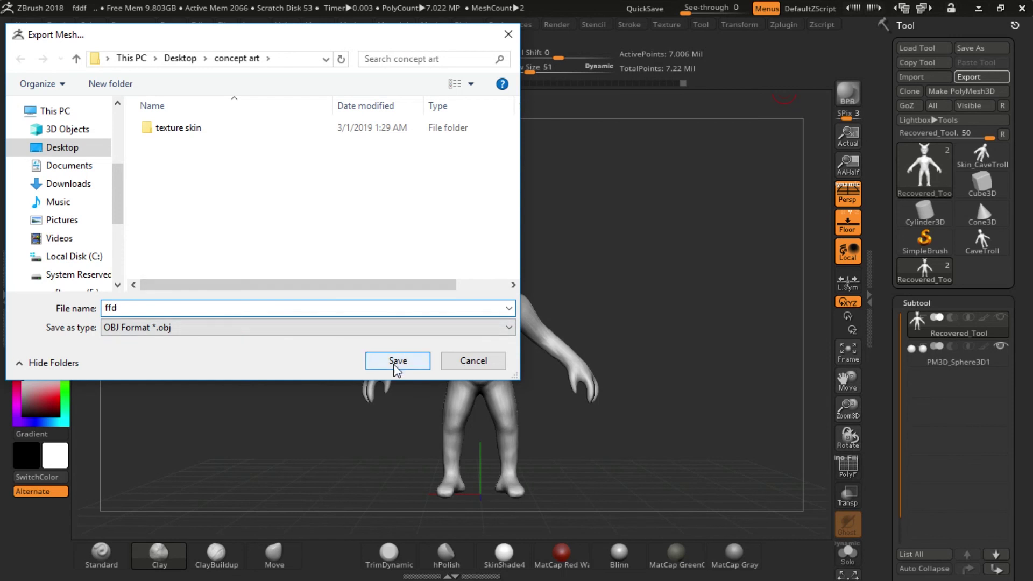
left_click(397, 361)
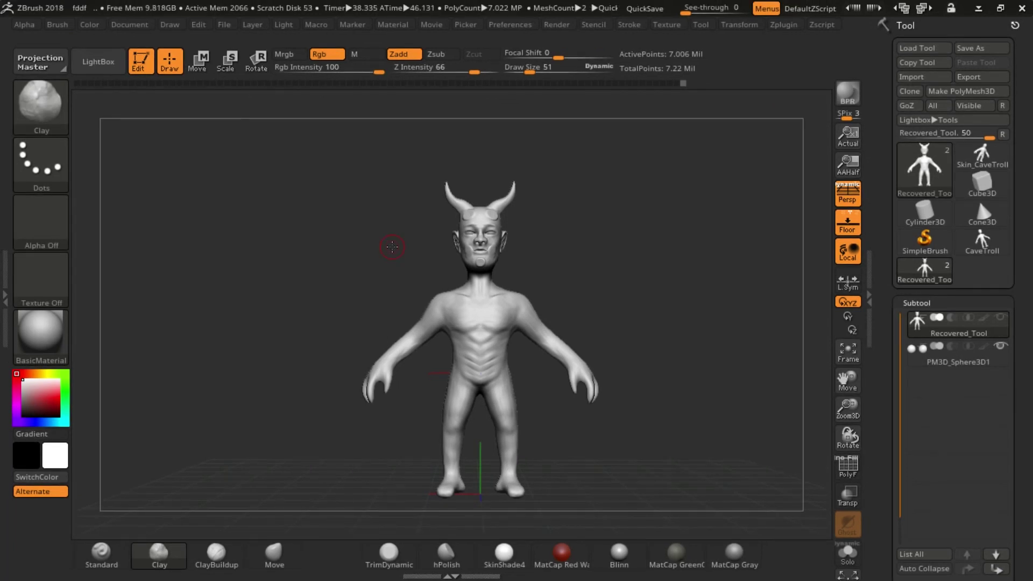
Step: Close the sculpting program now that the project and mesh files are written
left_click(1021, 8)
left_click(541, 357)
left_click(183, 151)
left_click(293, 11)
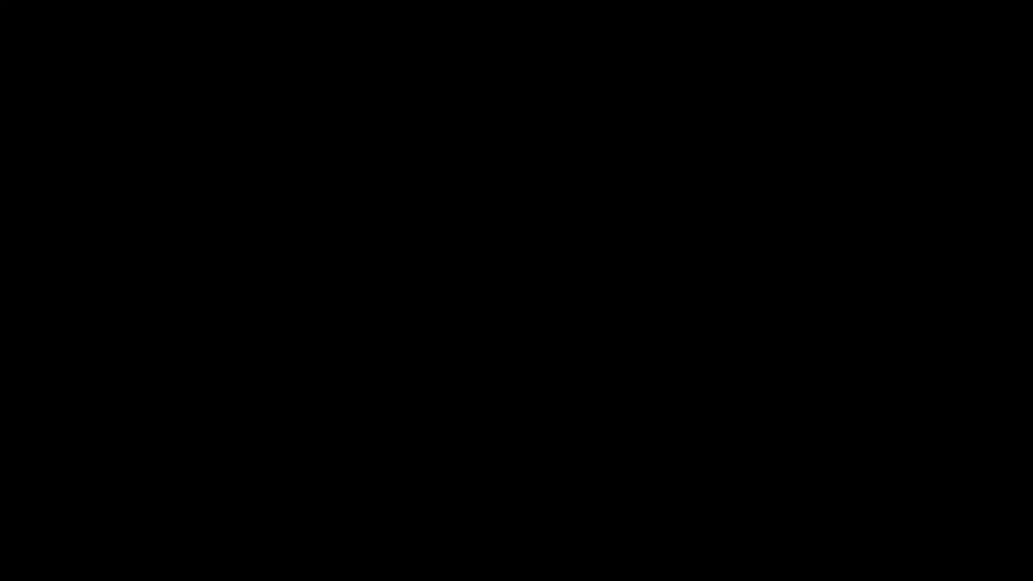